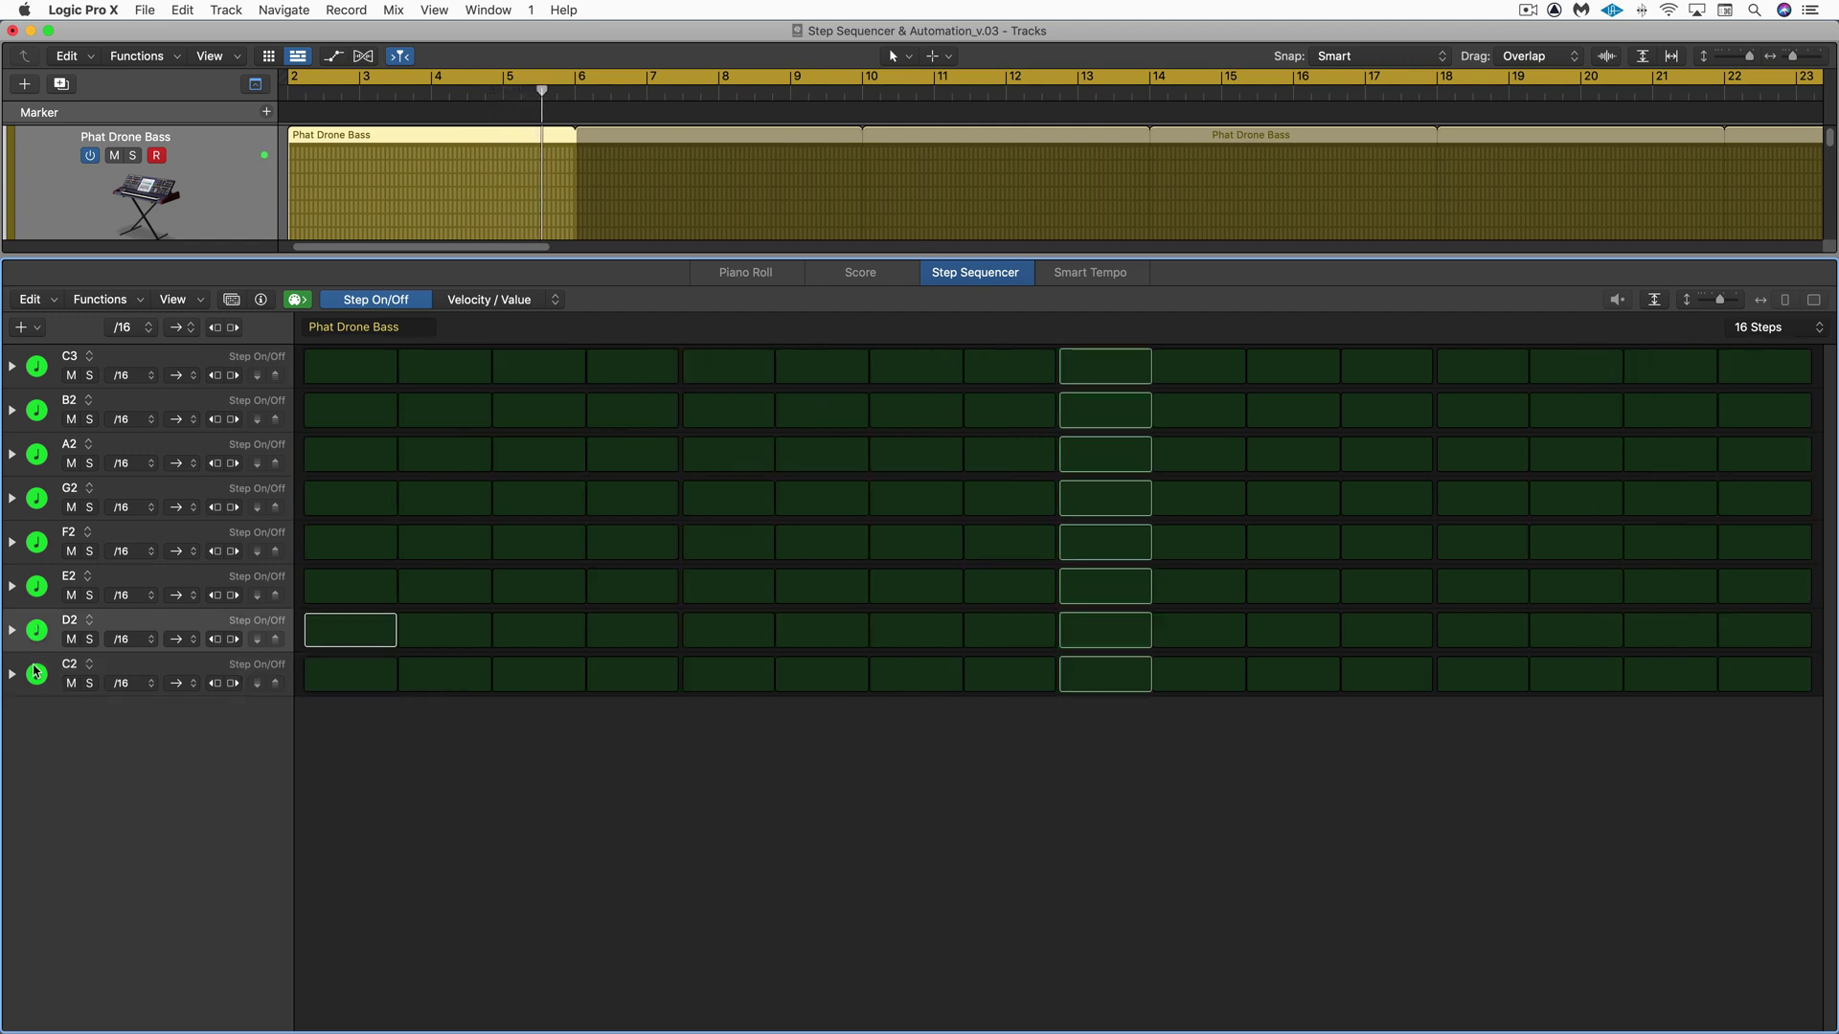
Delete the lower note rows and turn on Learn Mode from the Functions menu.
key(Delete)
key(Delete)
key(Delete)
key(Delete)
key(Delete)
key(Delete)
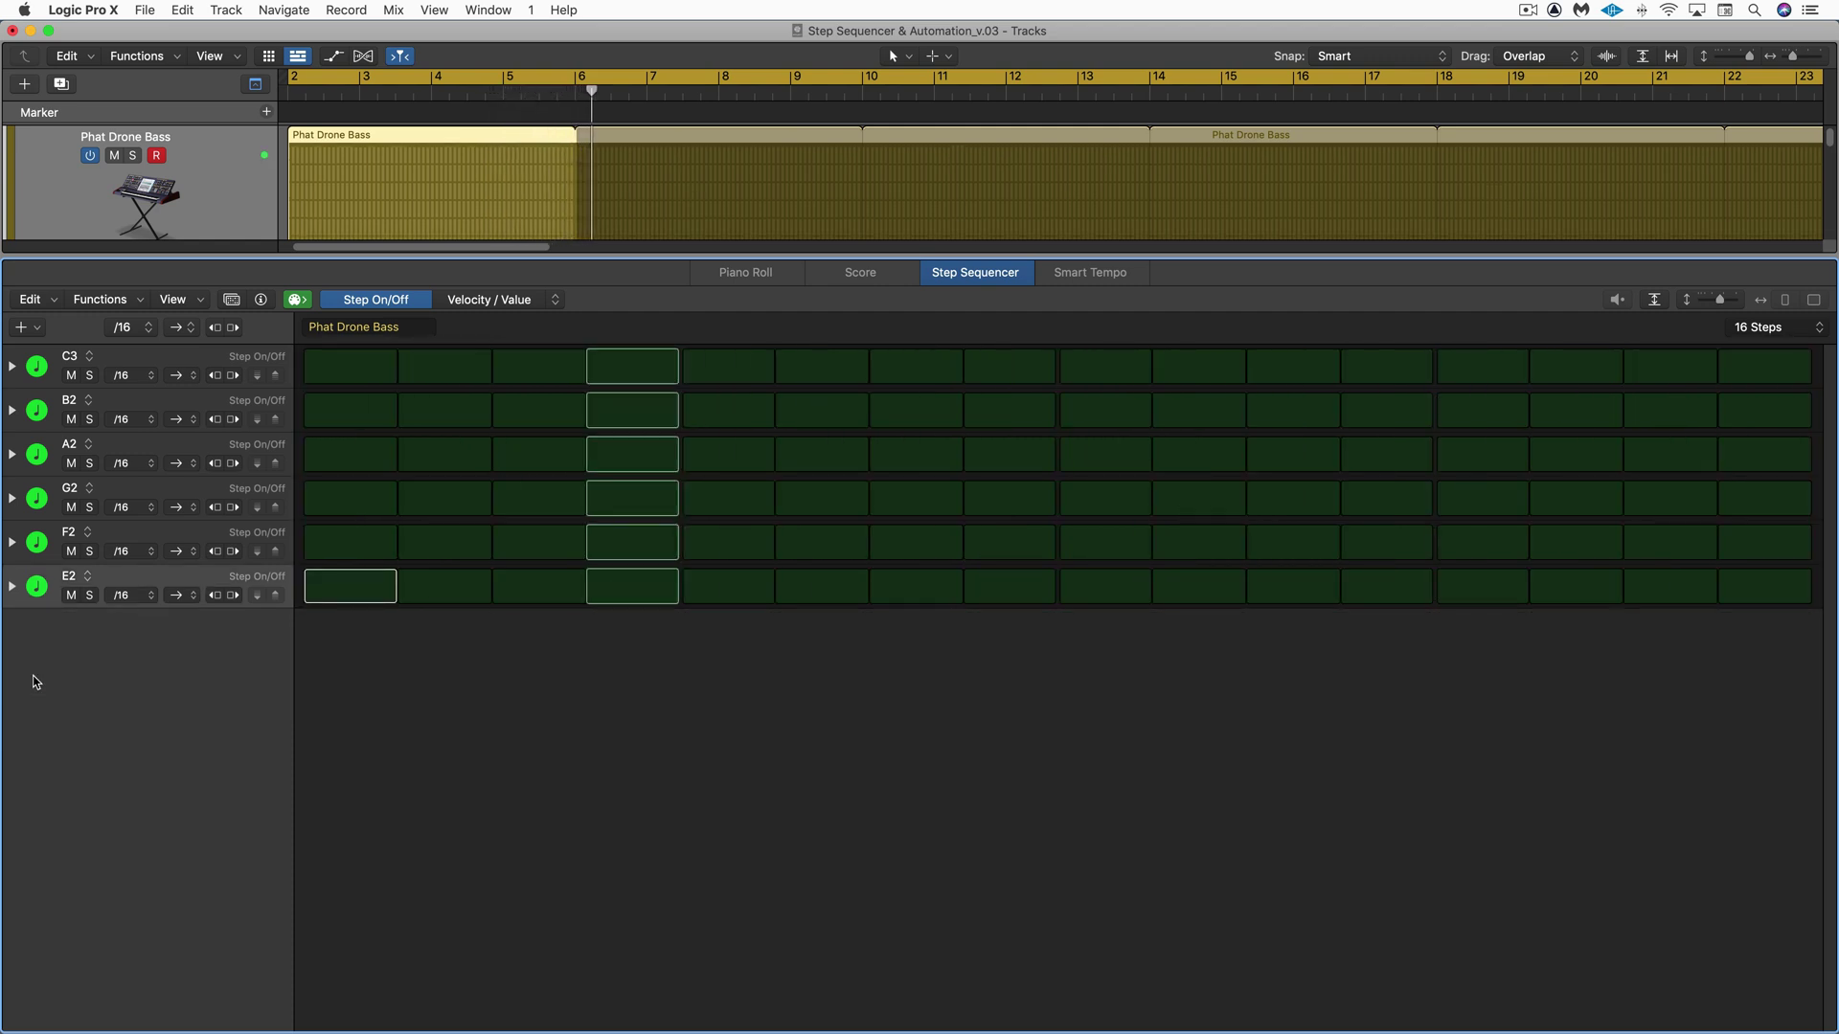
key(Delete)
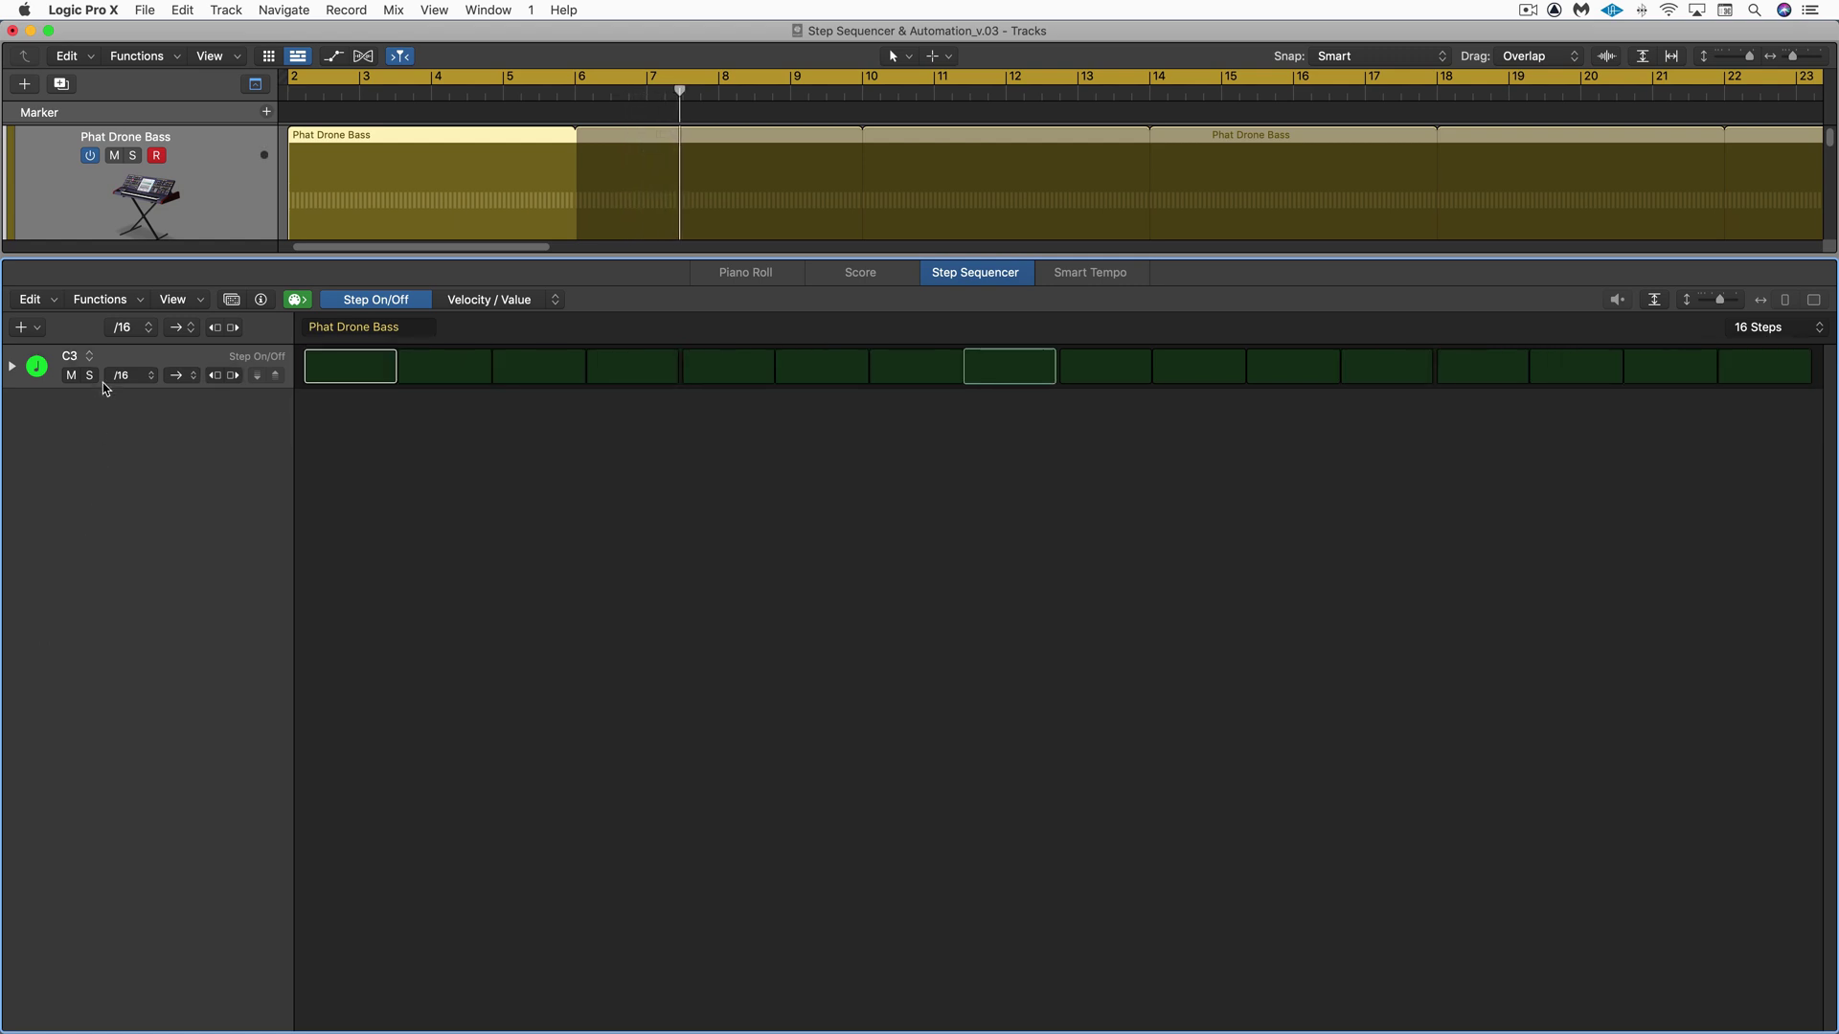
click(100, 300)
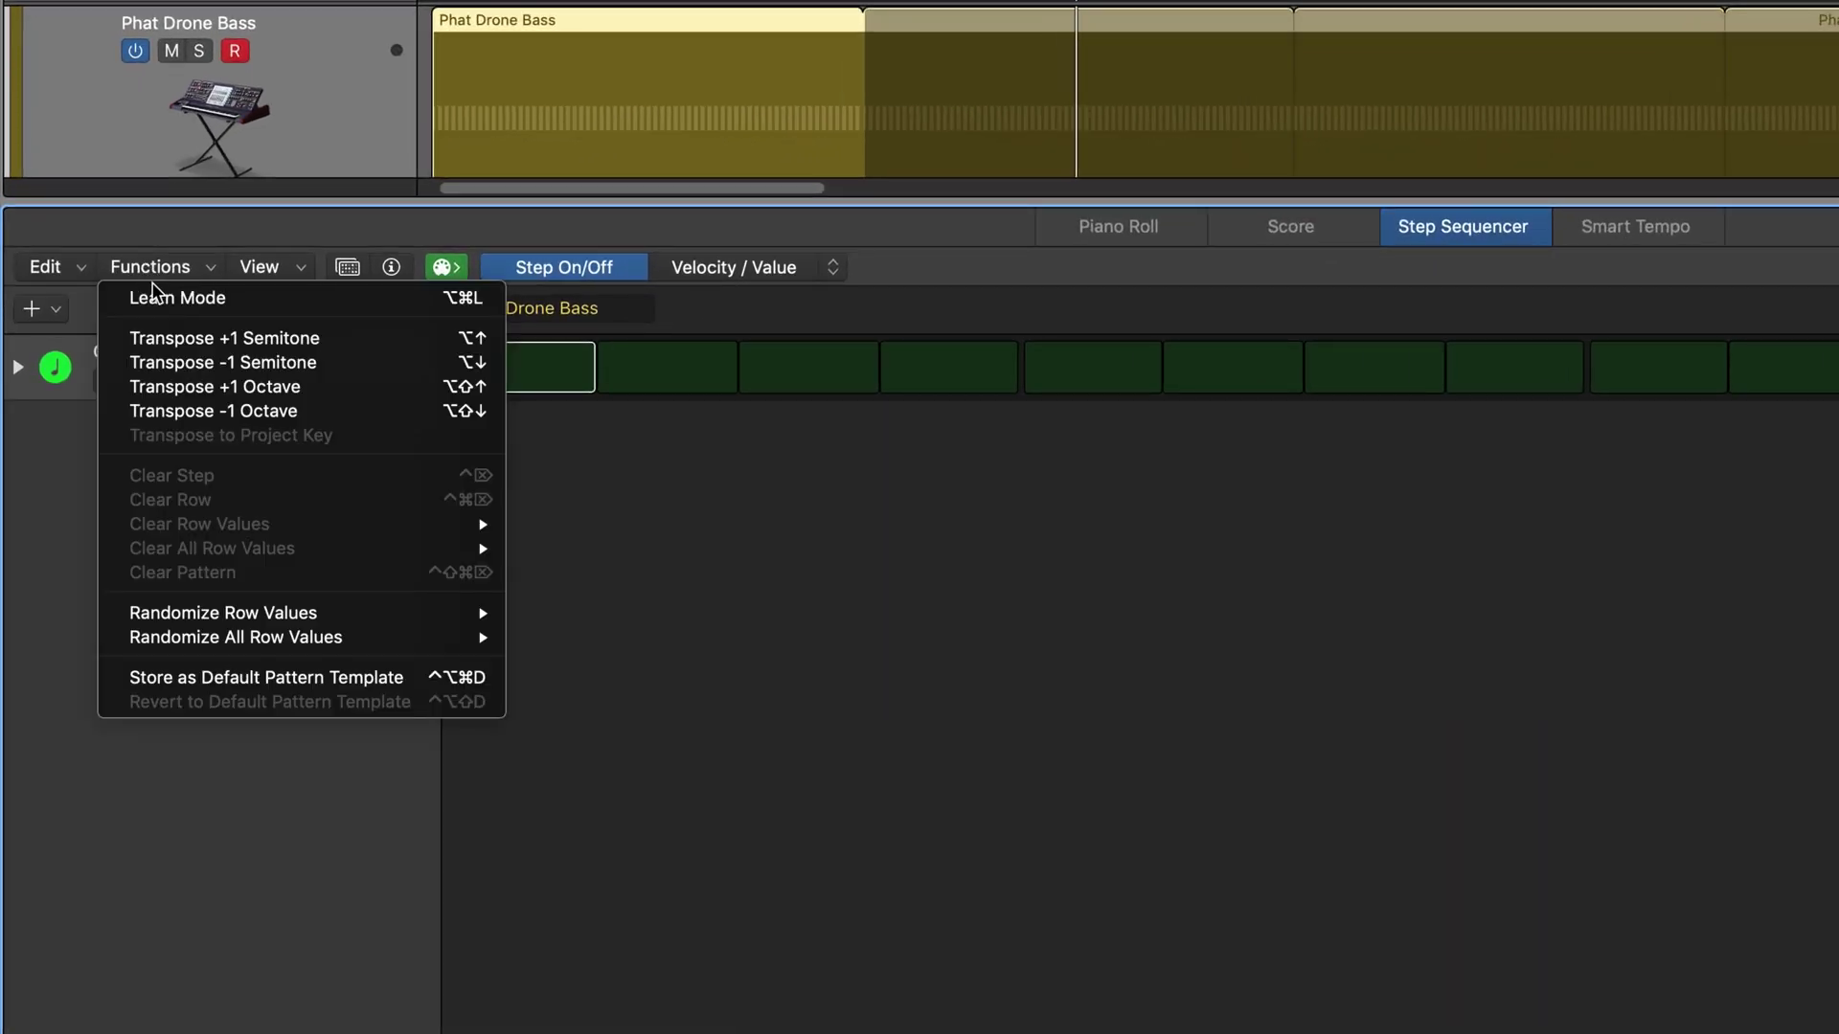
click(158, 298)
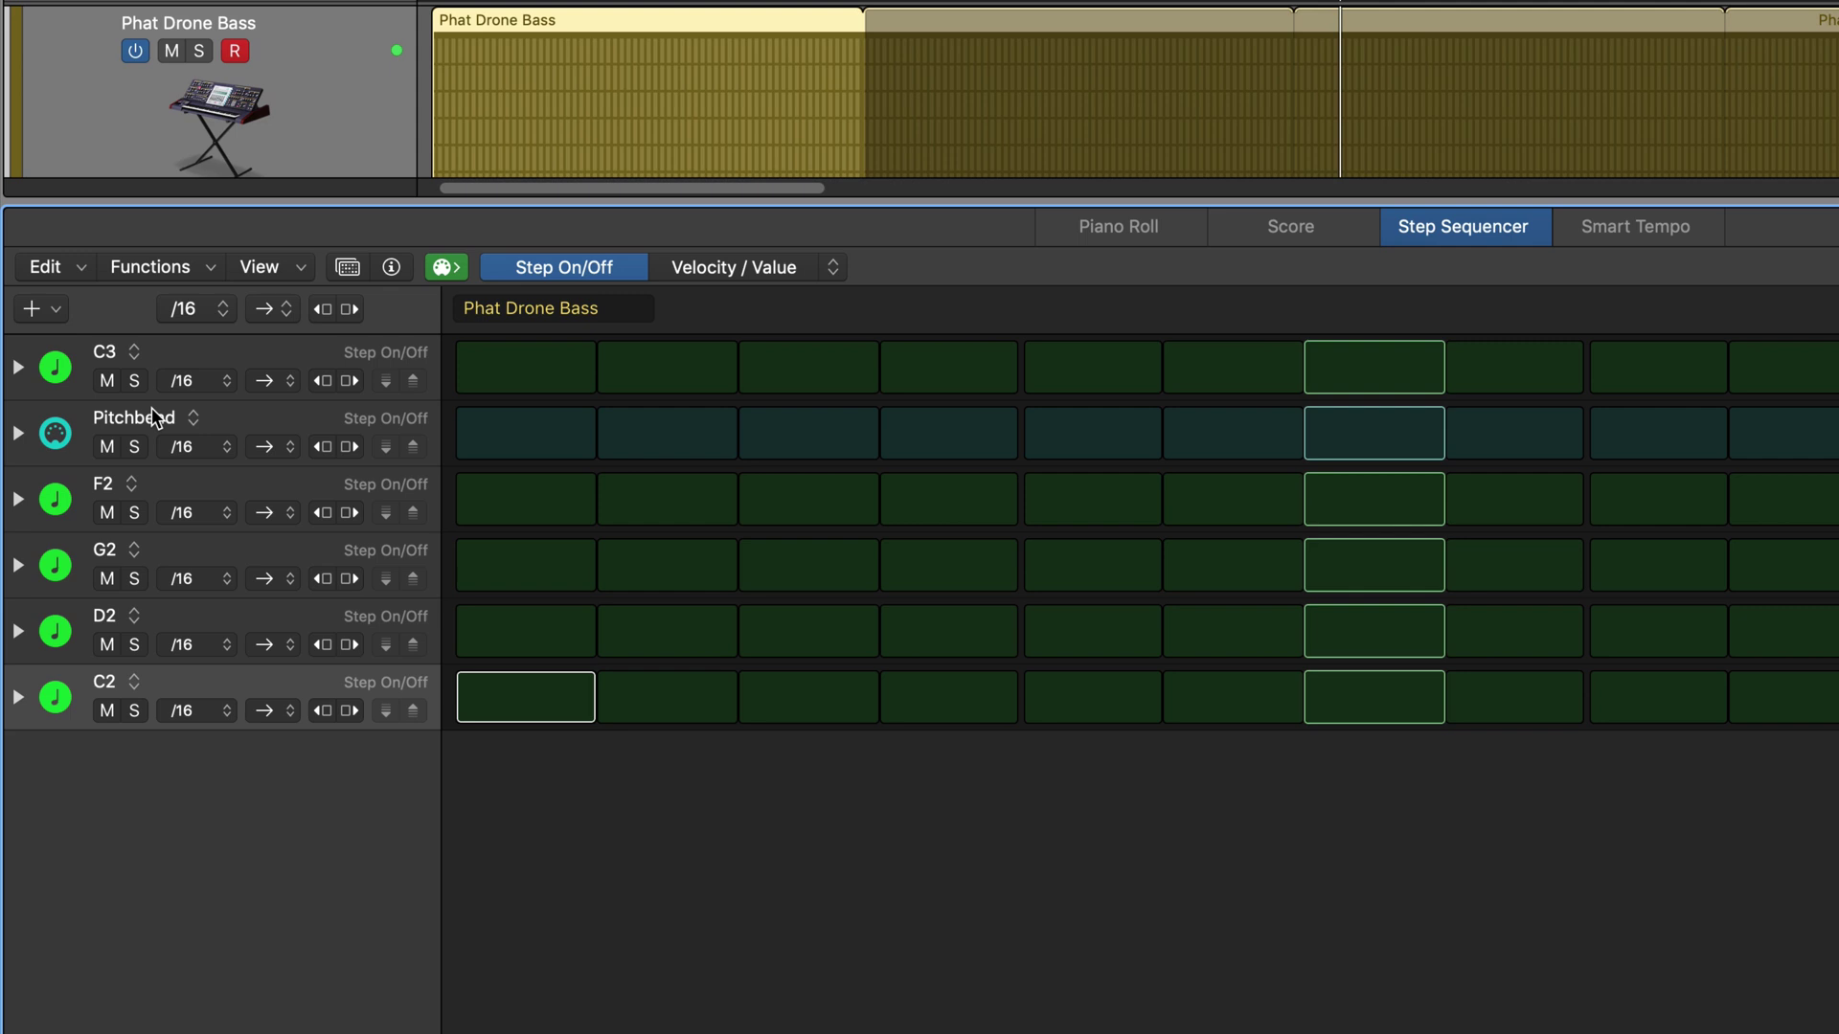
Delete the Pitchbend and C3 rows, leaving F2, G2, D2 and C2.
click(176, 418)
click(55, 432)
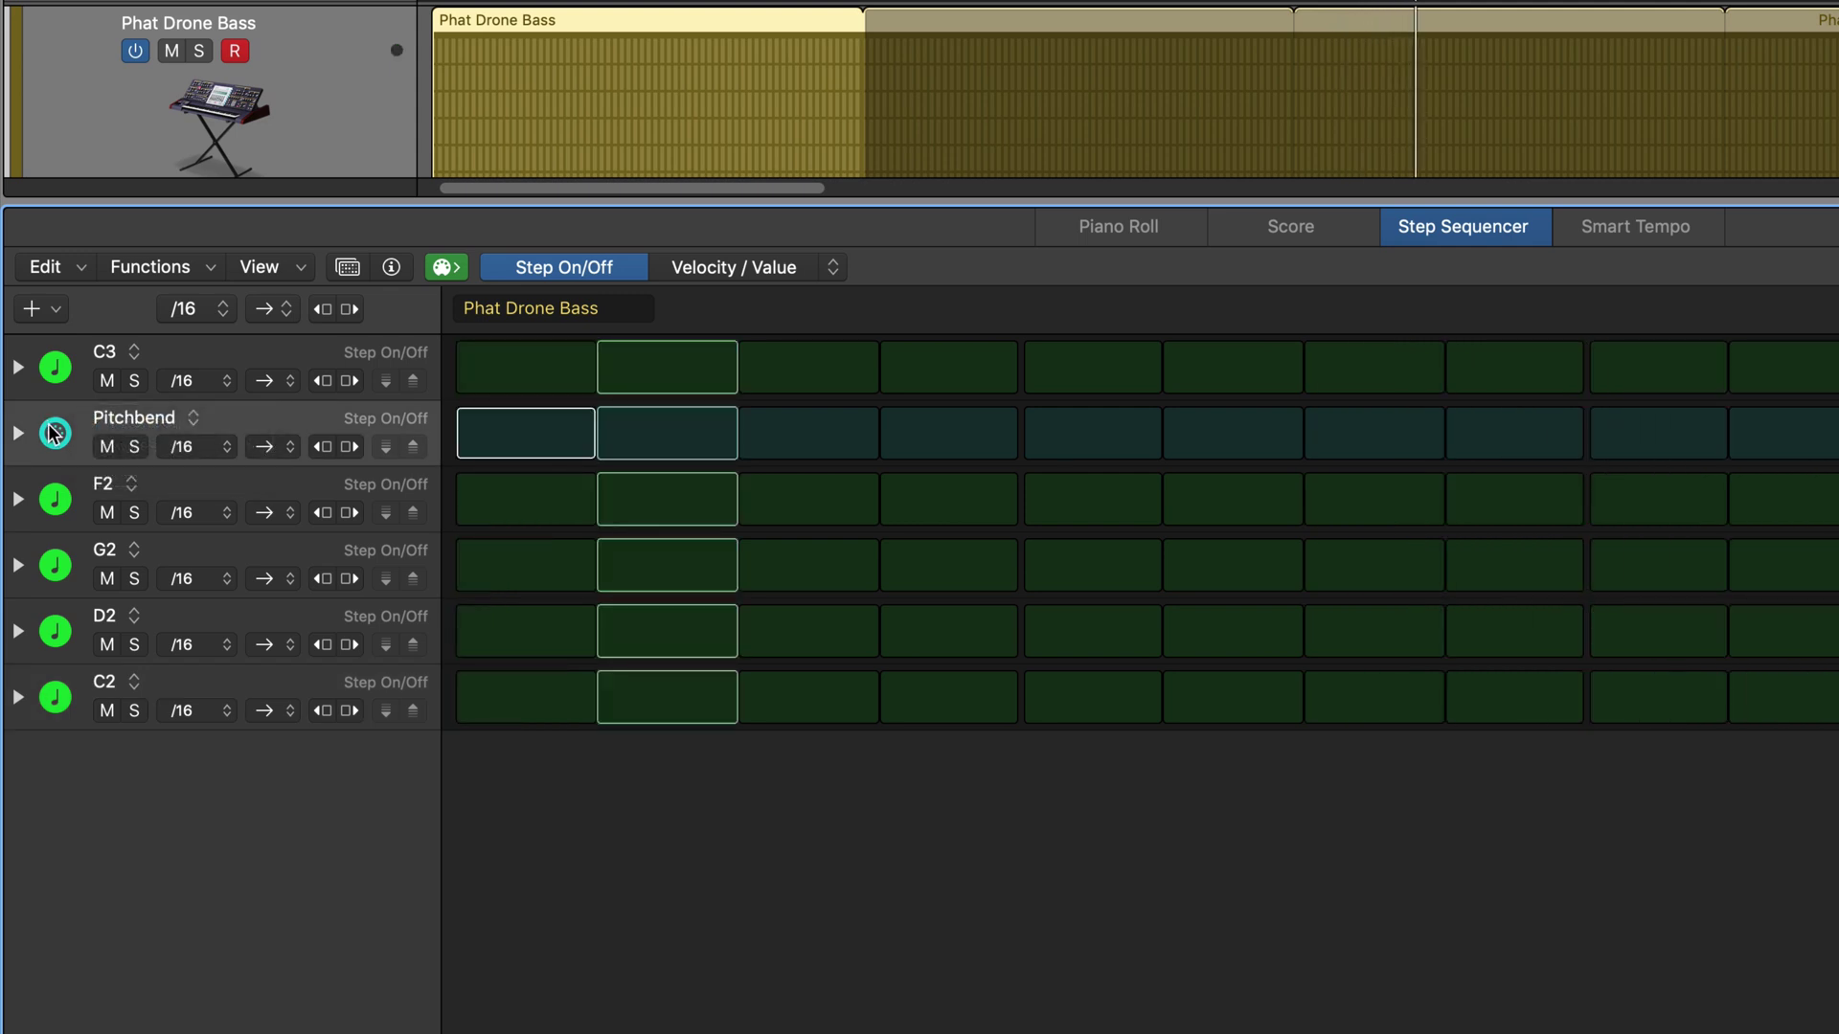
key(Delete)
click(60, 367)
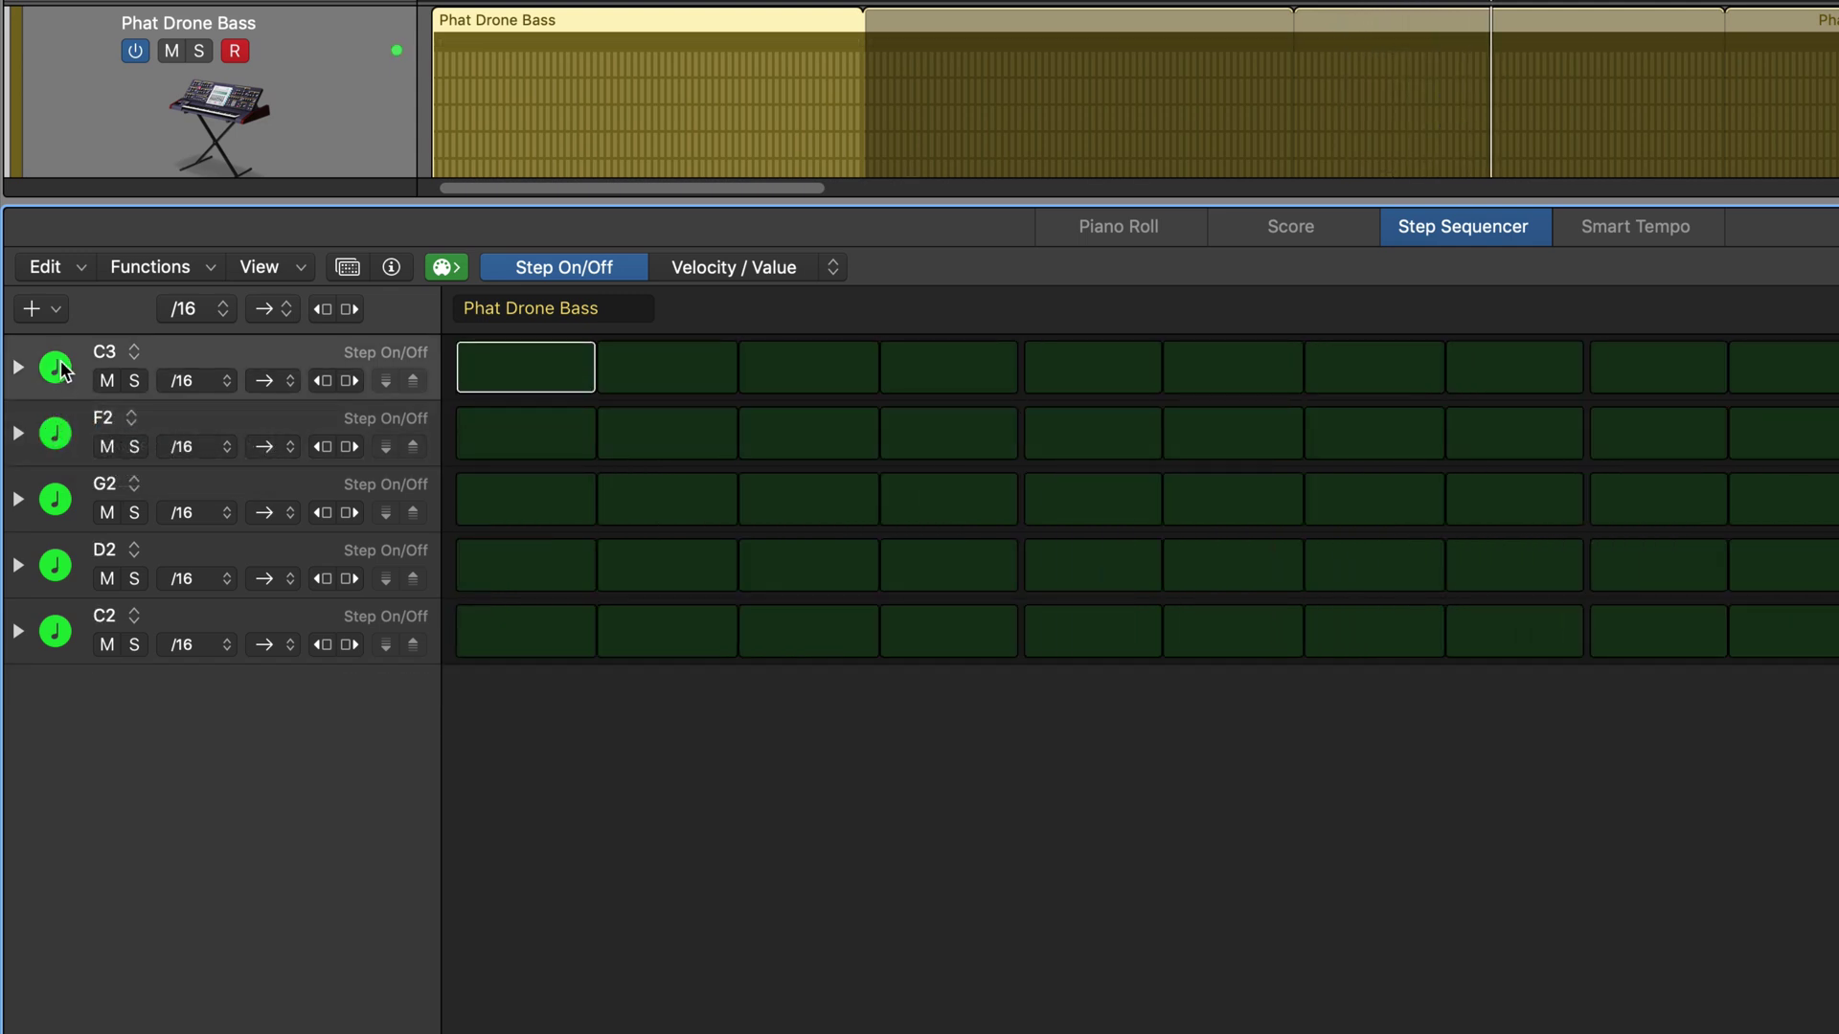
key(Delete)
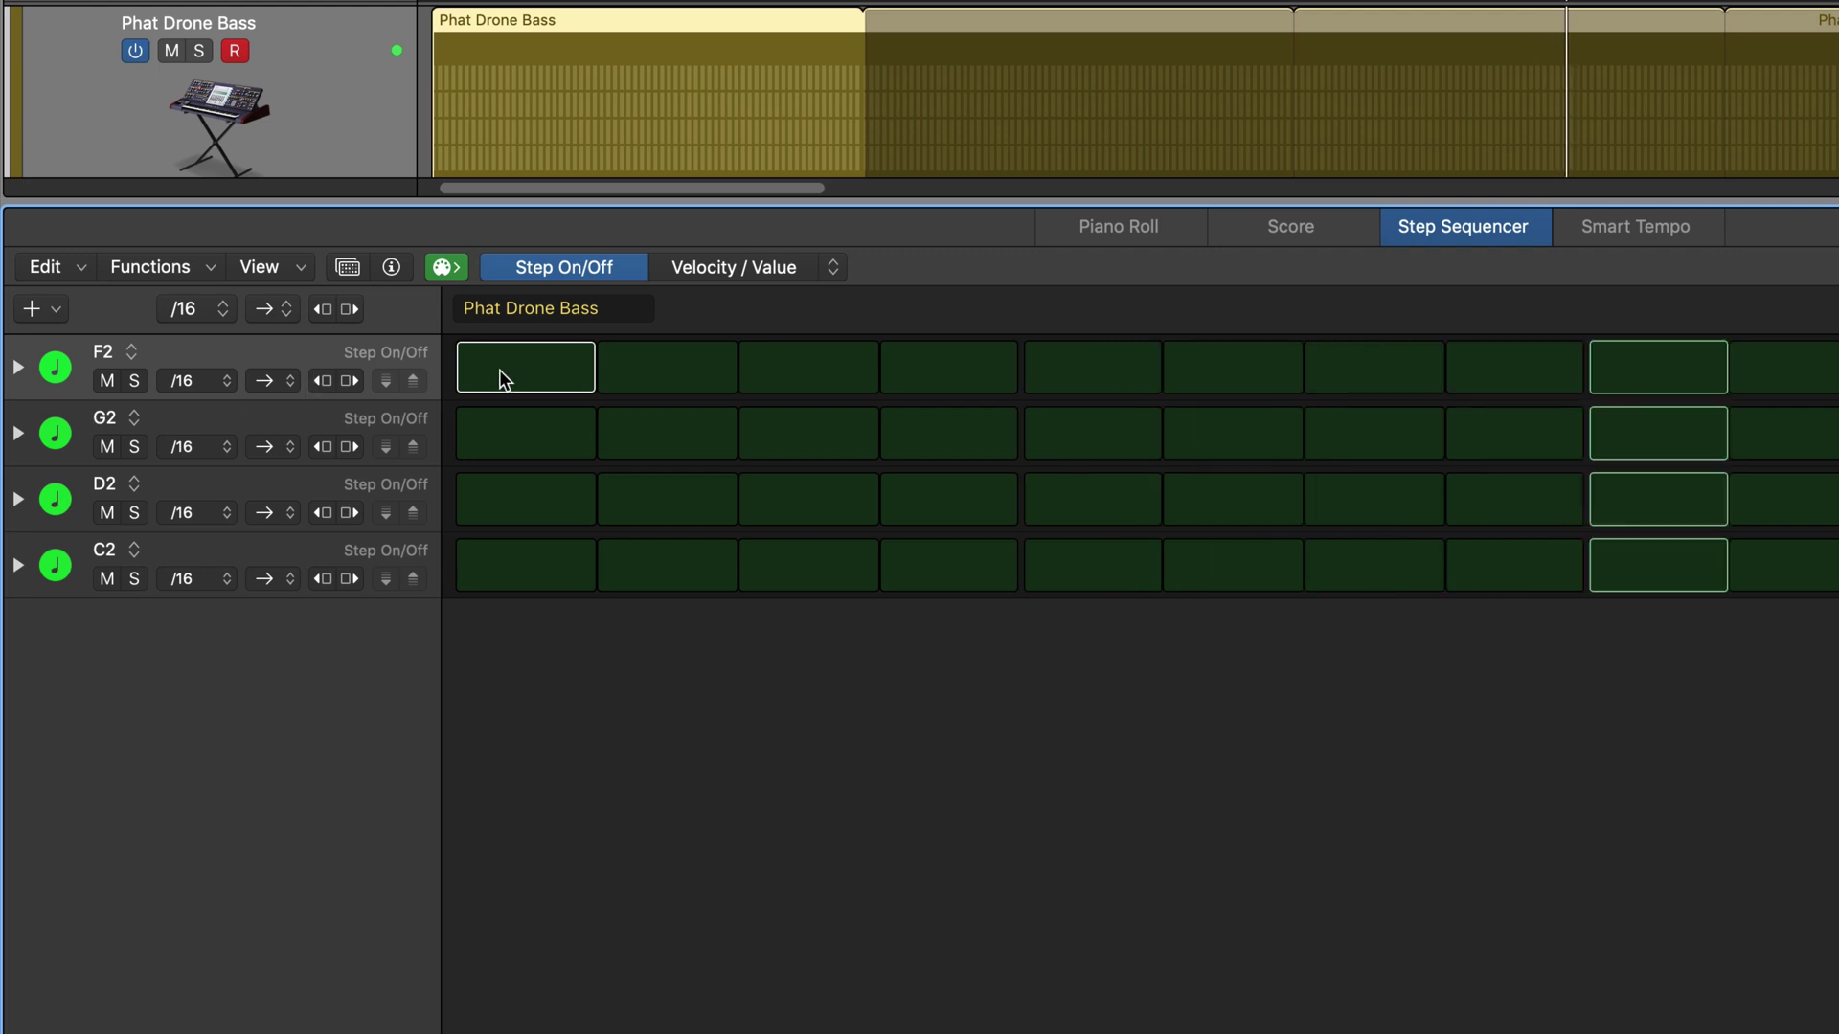
Set the pattern length to 32 steps and switch on G2 step 6 and C2 step 10.
click(1789, 316)
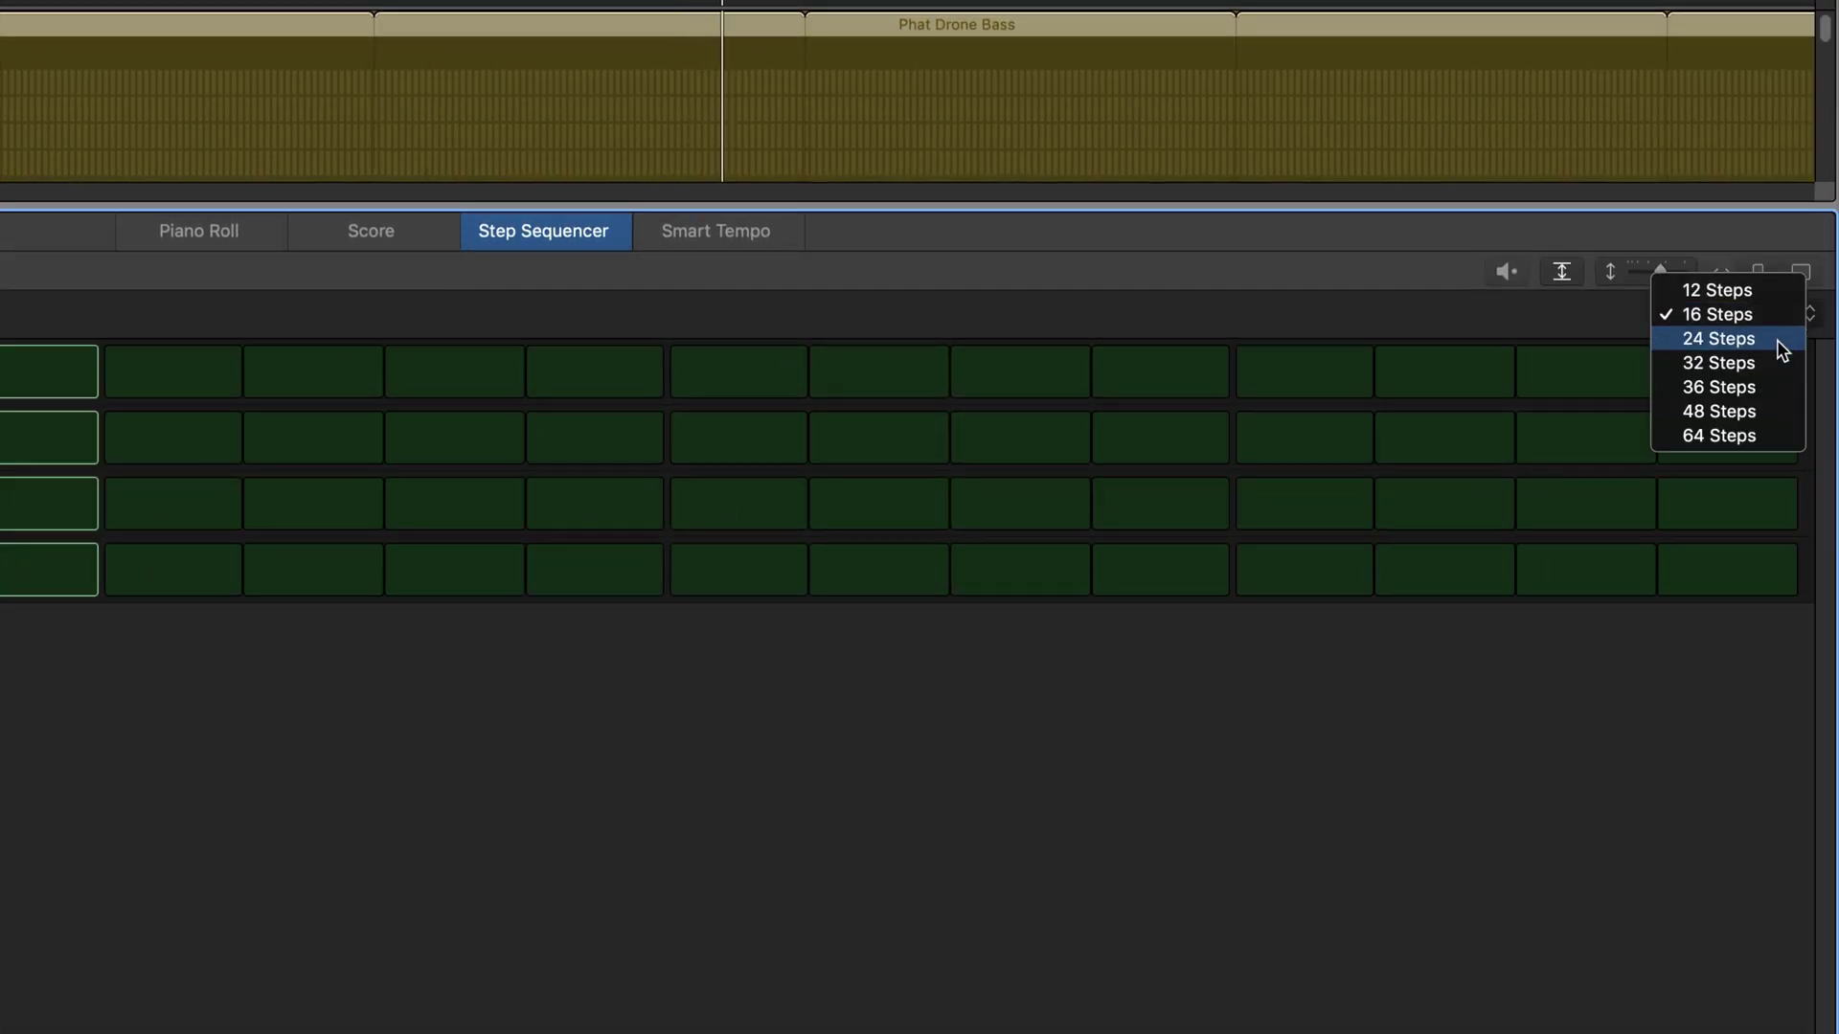
click(1756, 362)
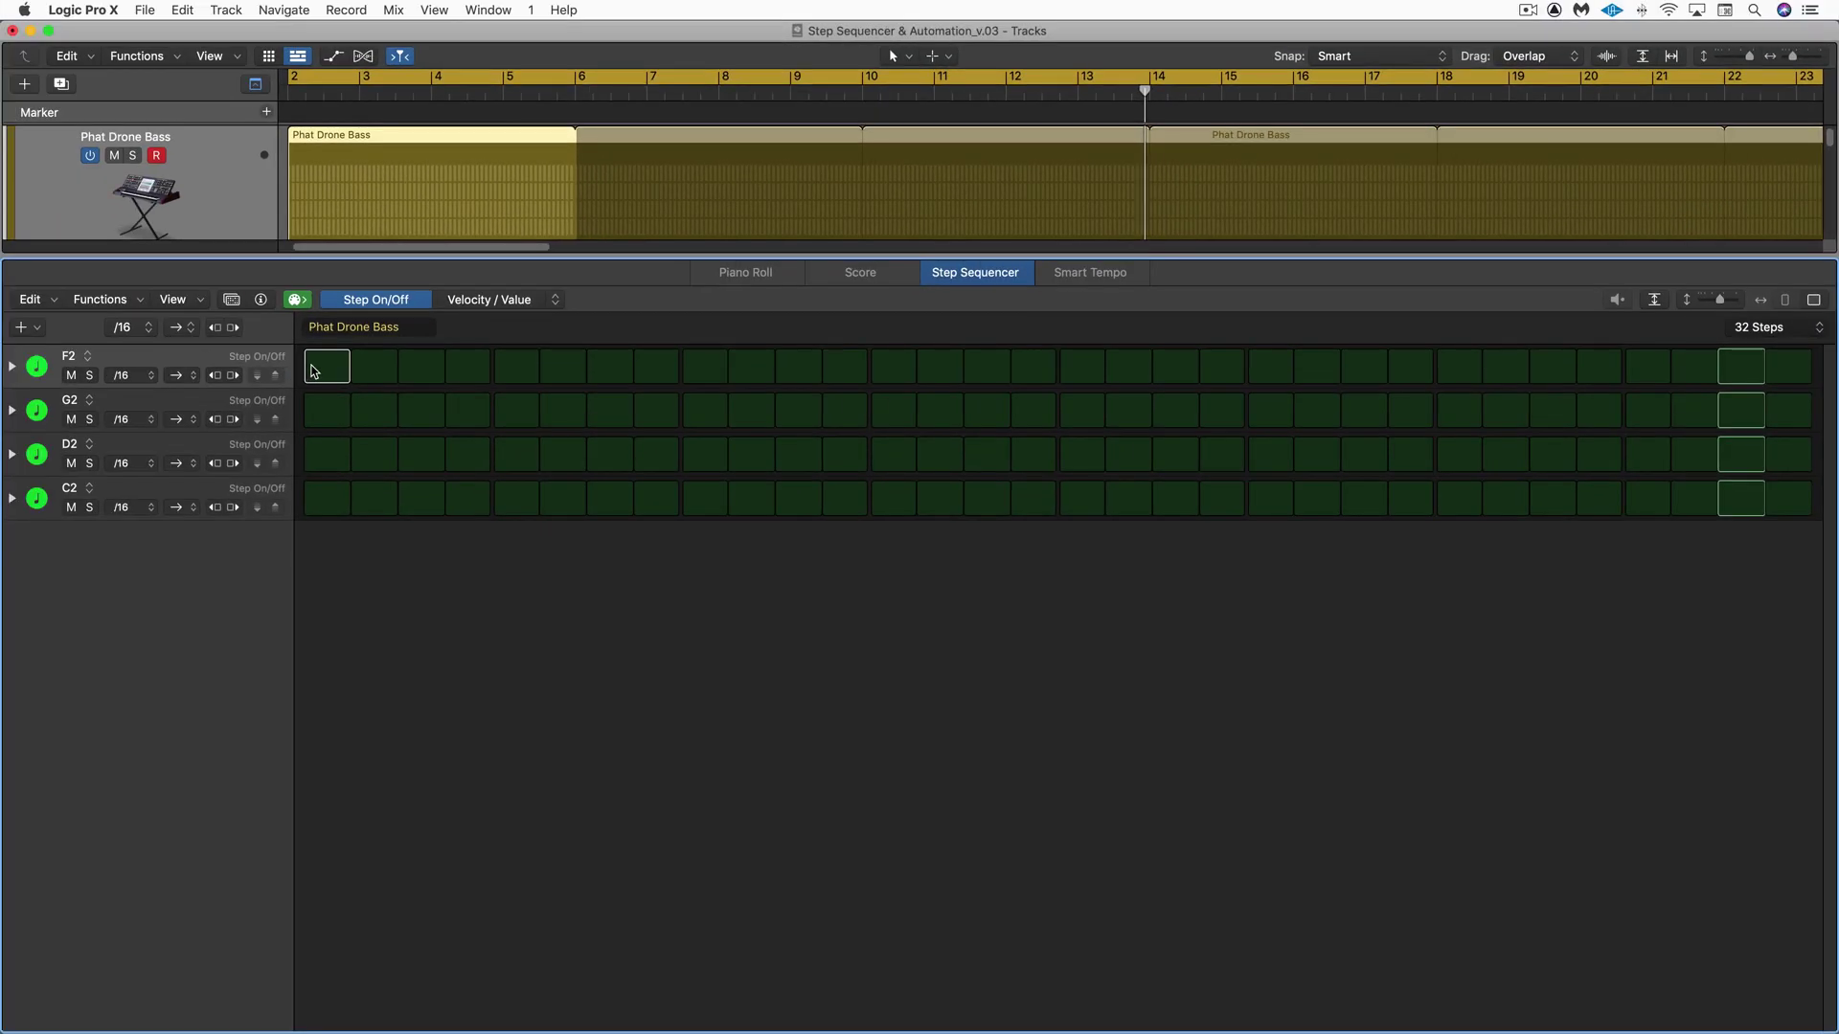
click(581, 403)
click(751, 496)
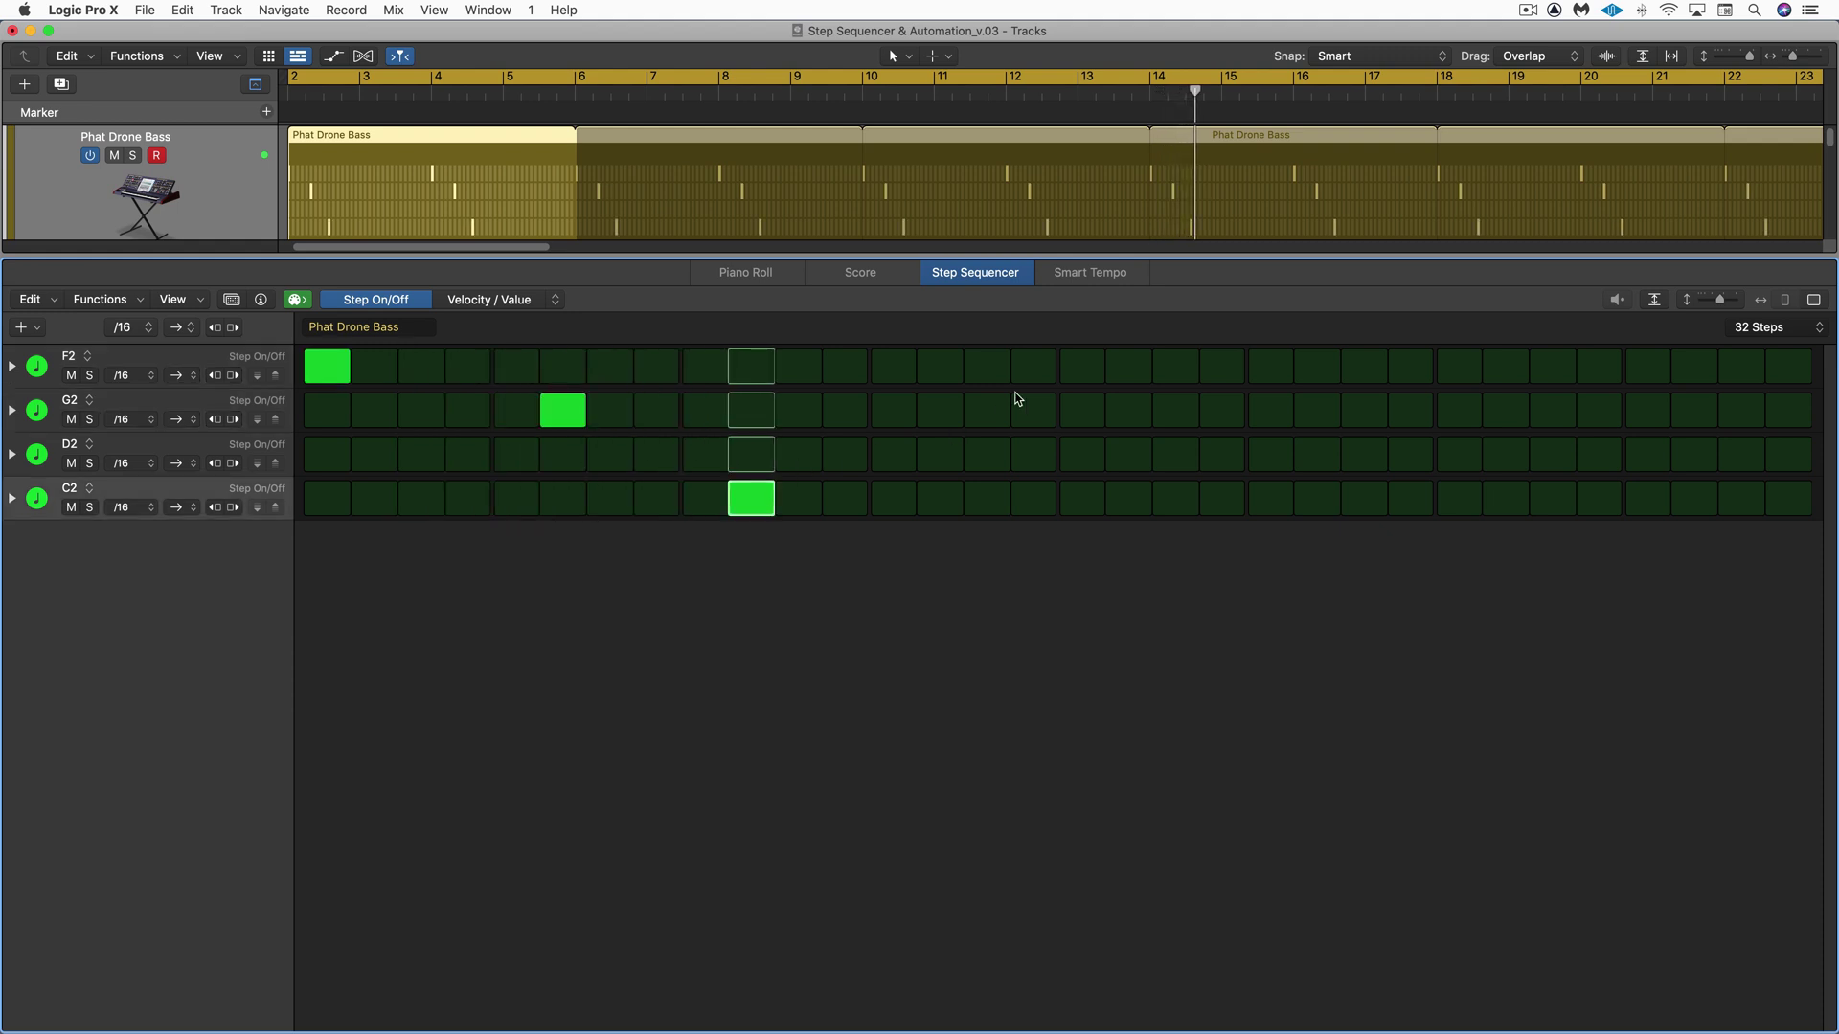
Switch on F2 steps 16, 23 and 24, C2 step 18 and D2 step 31, then enlarge the rows.
click(1033, 366)
click(1128, 498)
drag(1363, 365, 1411, 366)
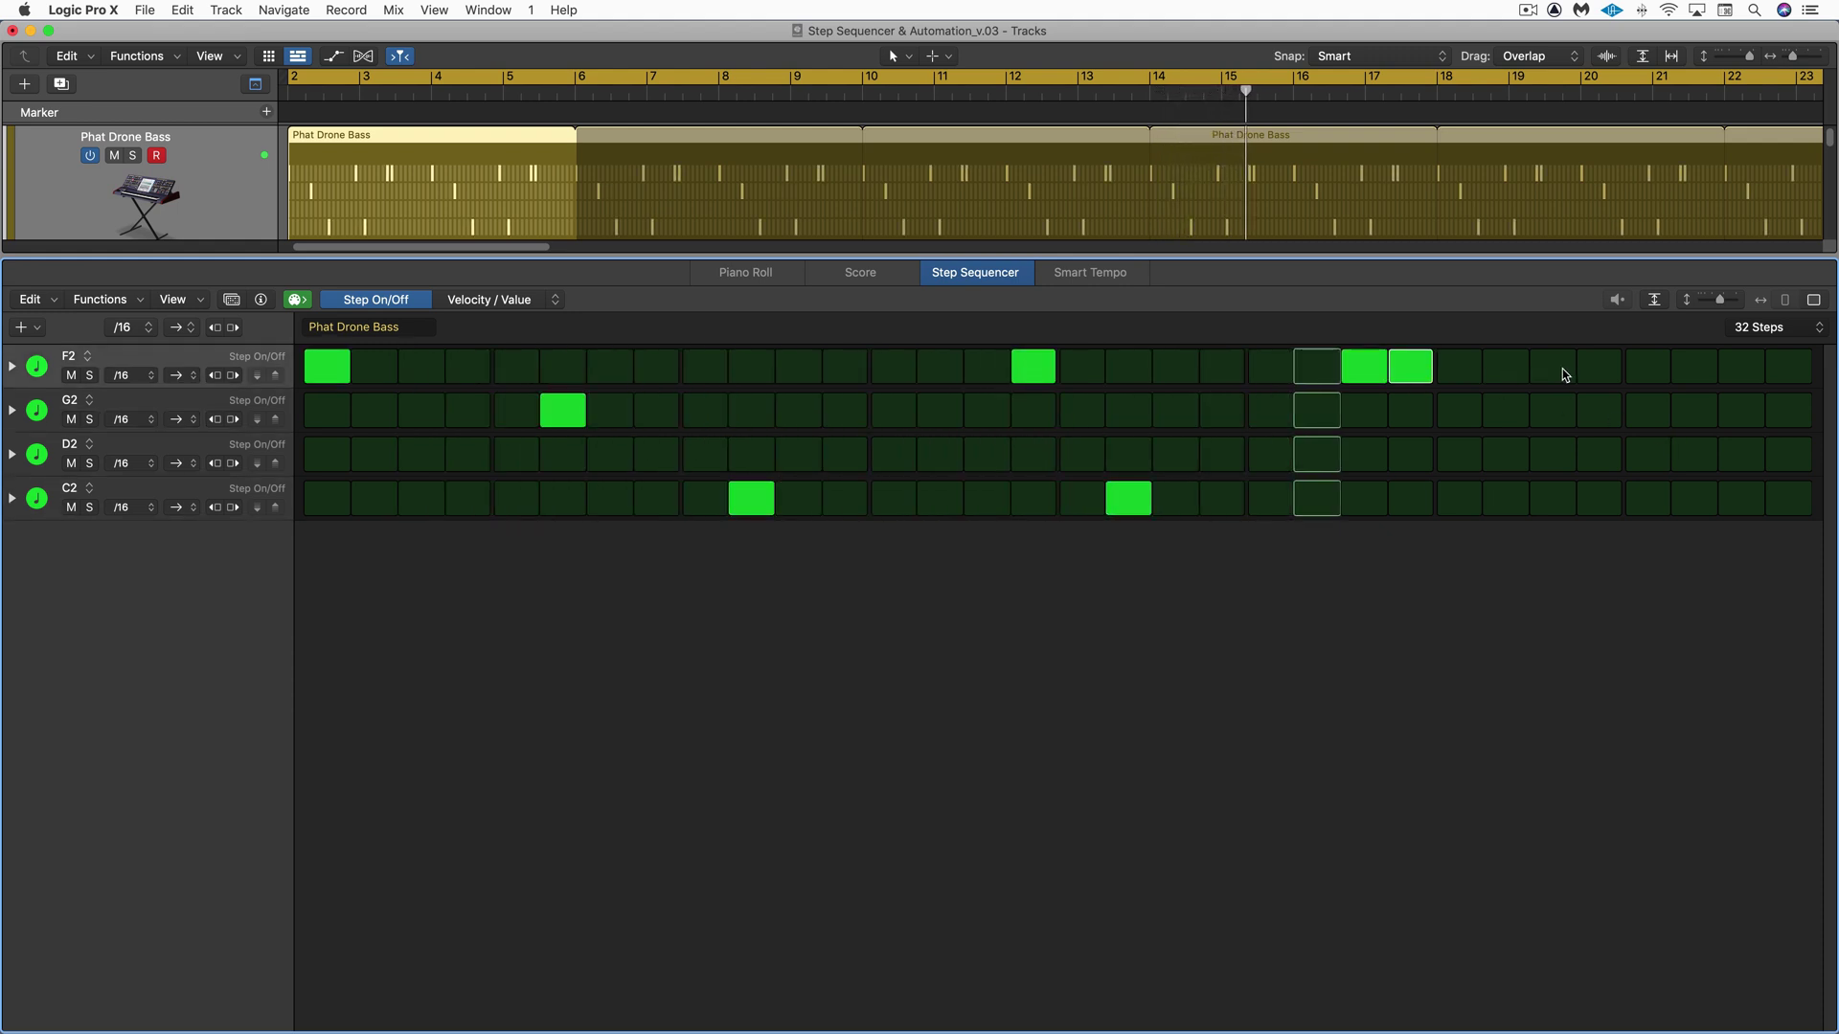
click(1761, 464)
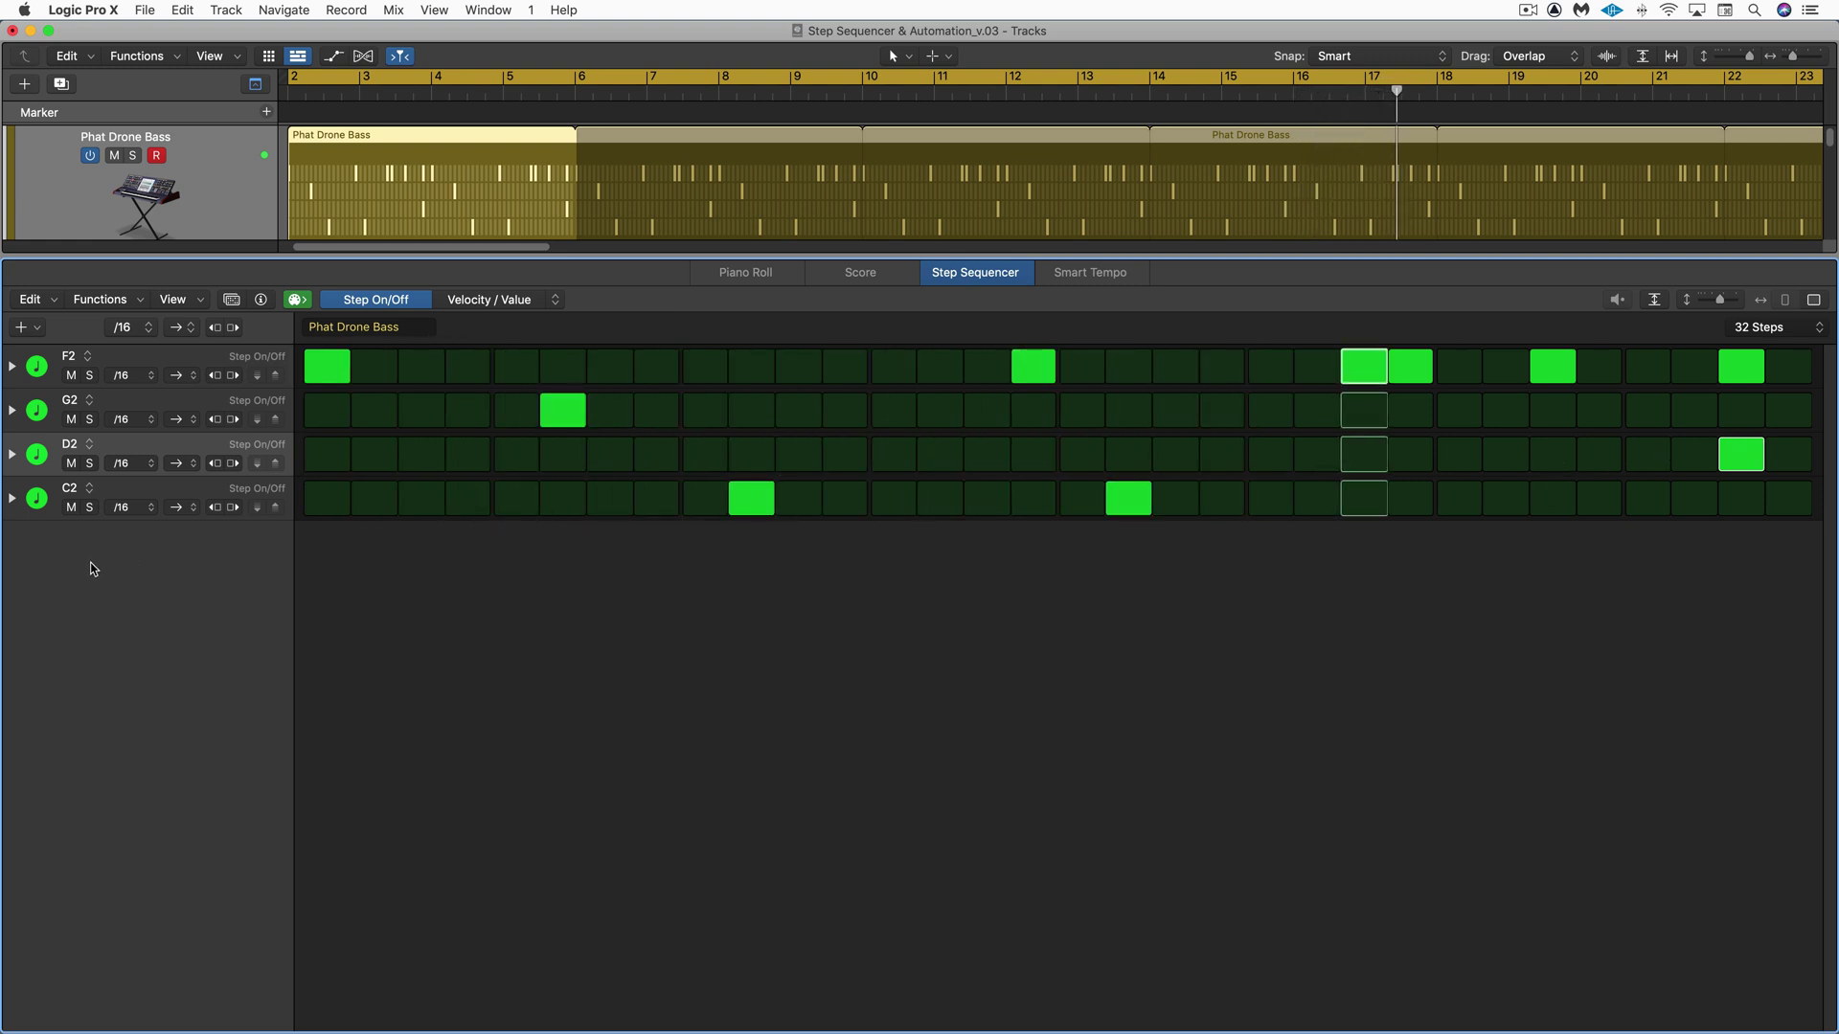
key(super+Down)
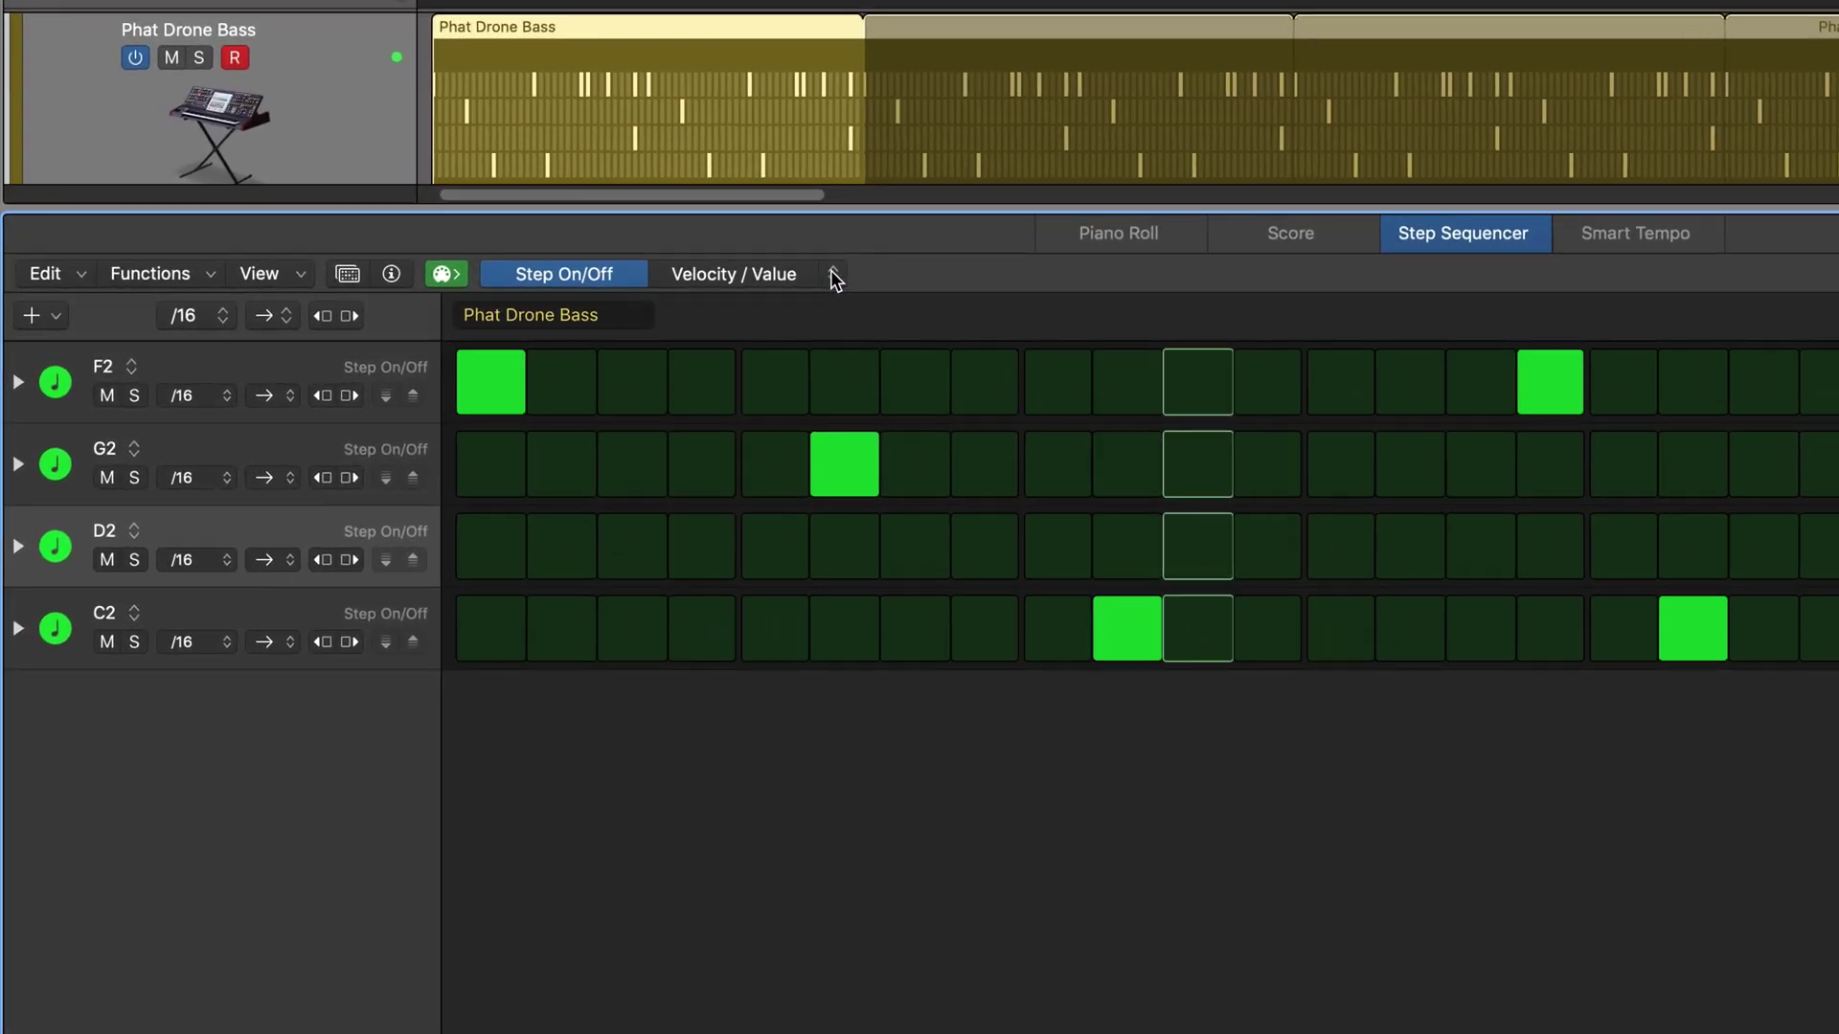
In Step Rate mode, set C2 step 10 and F2 step 24 to 8D.
click(555, 301)
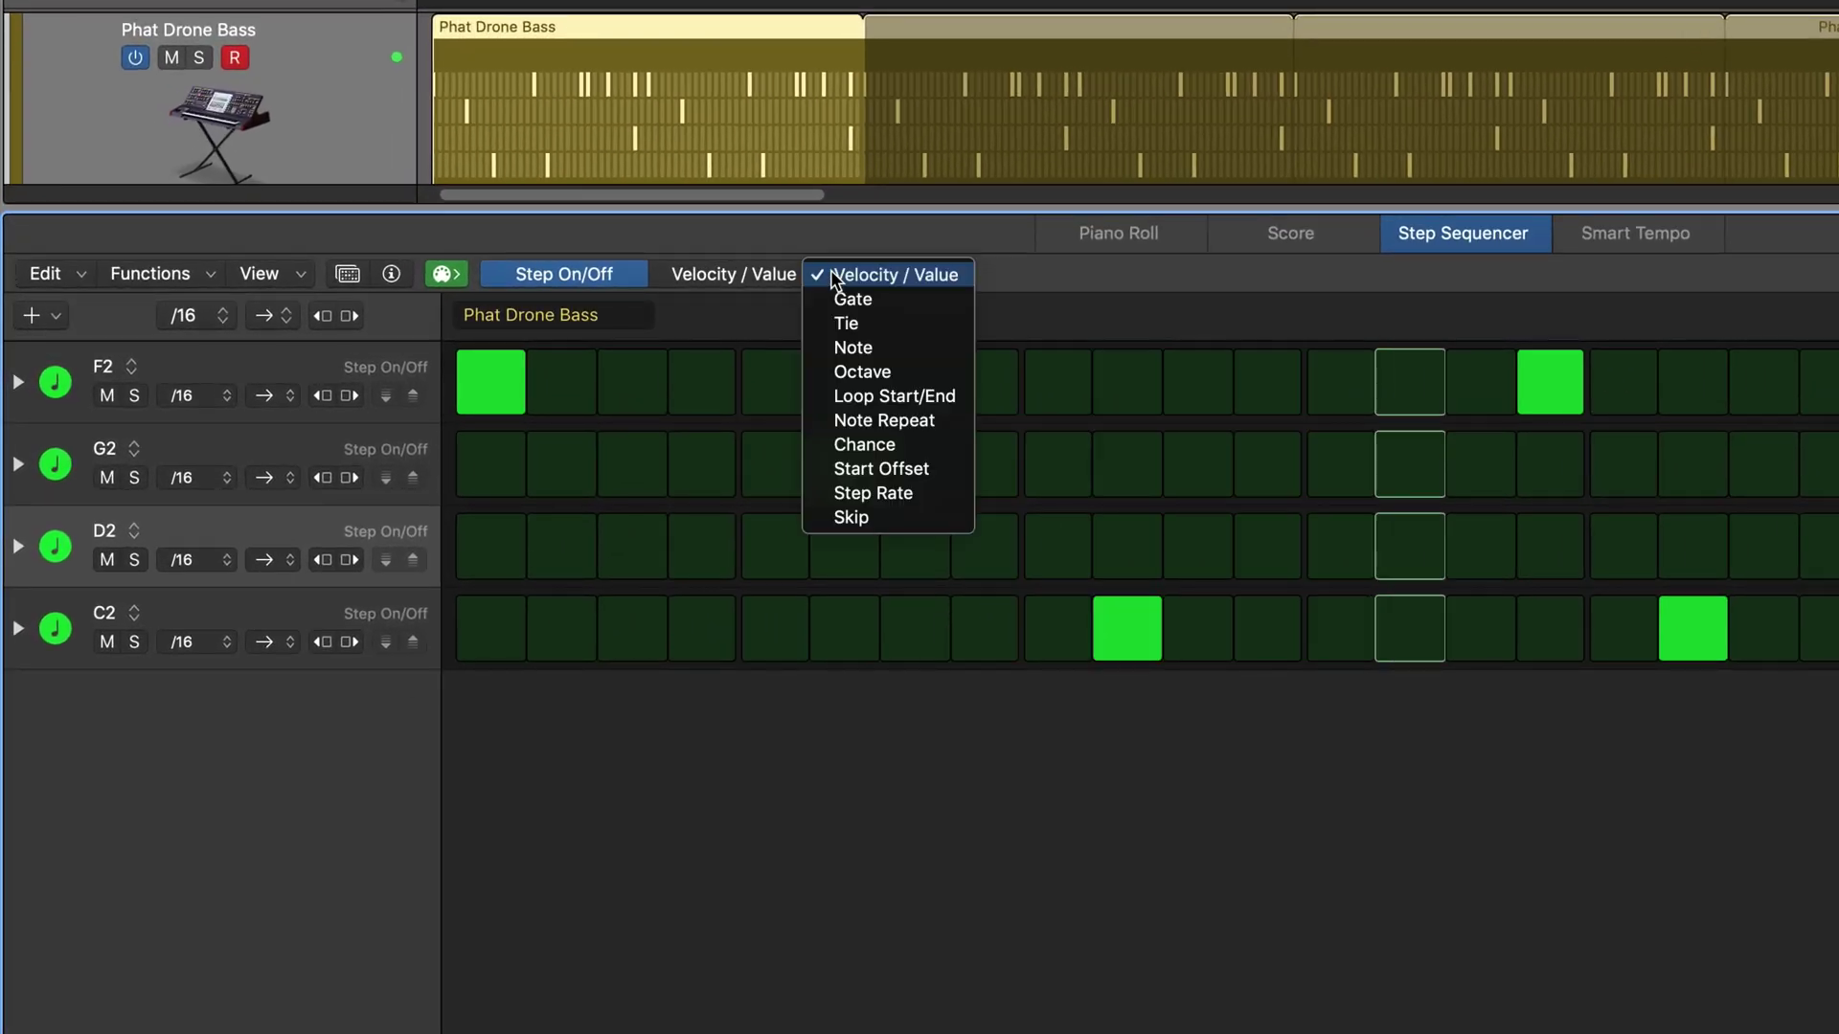
click(876, 492)
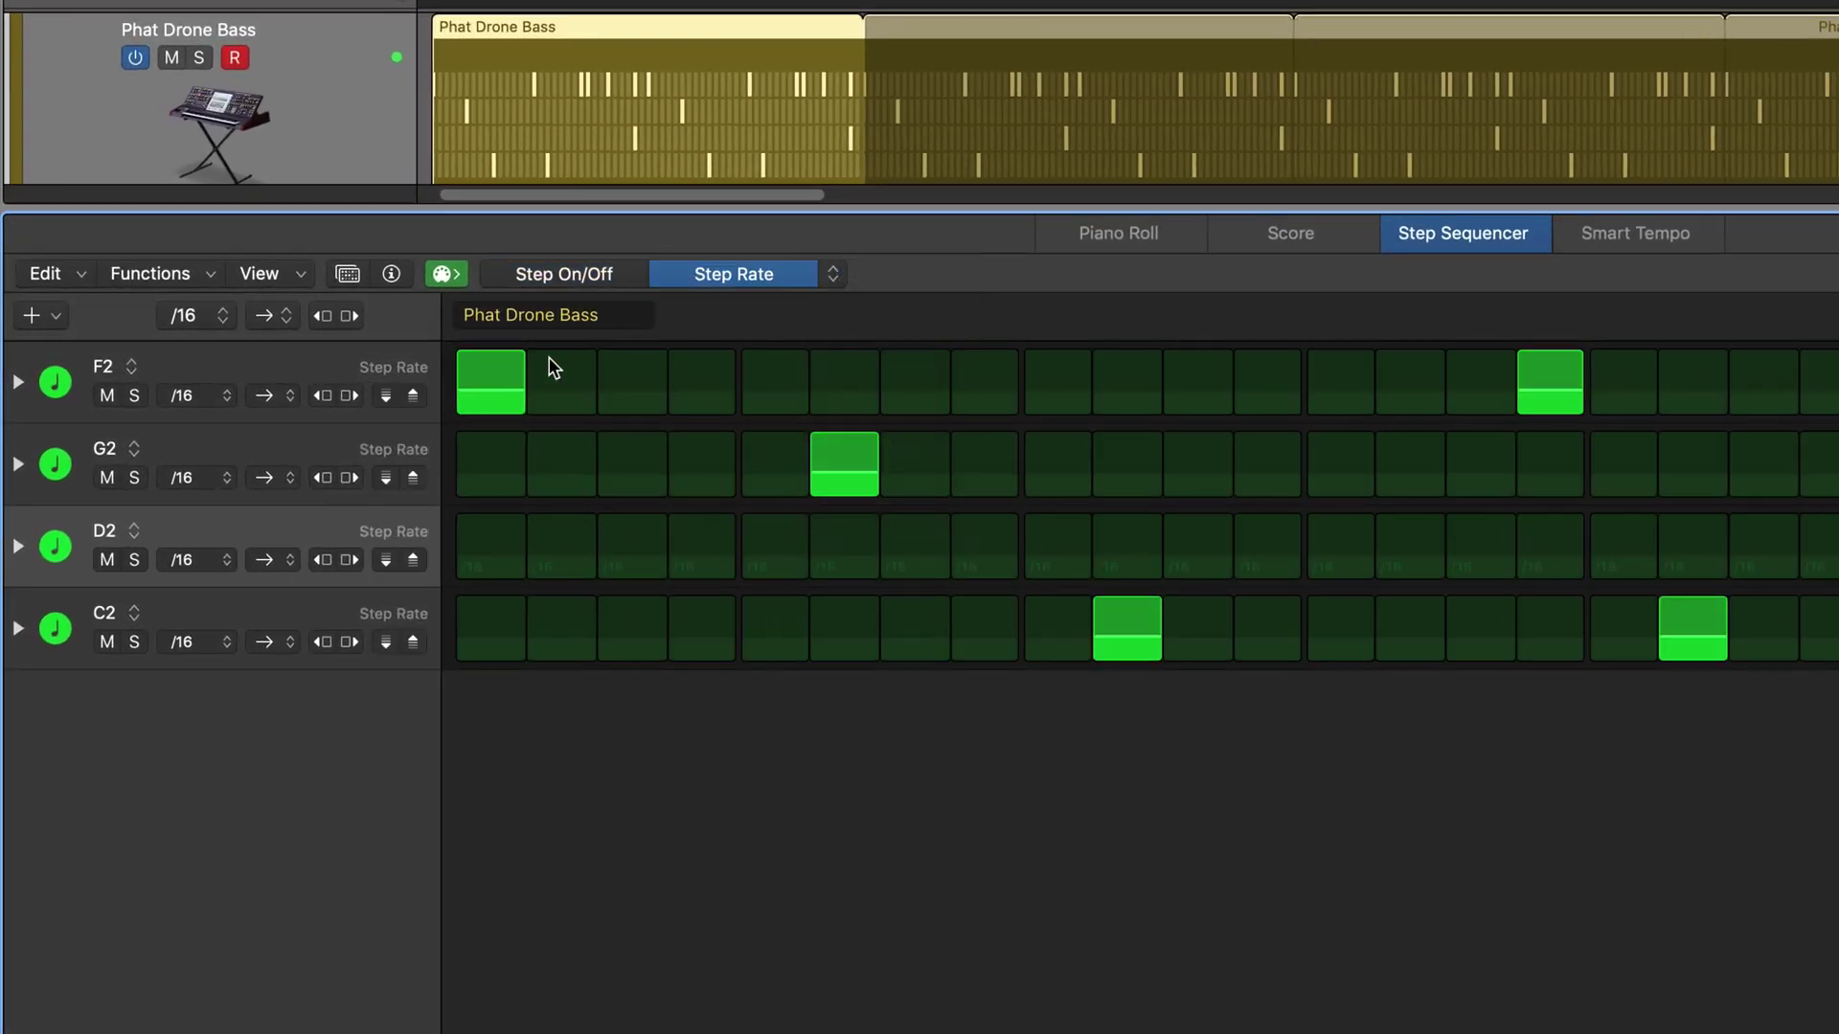
drag(498, 383, 502, 389)
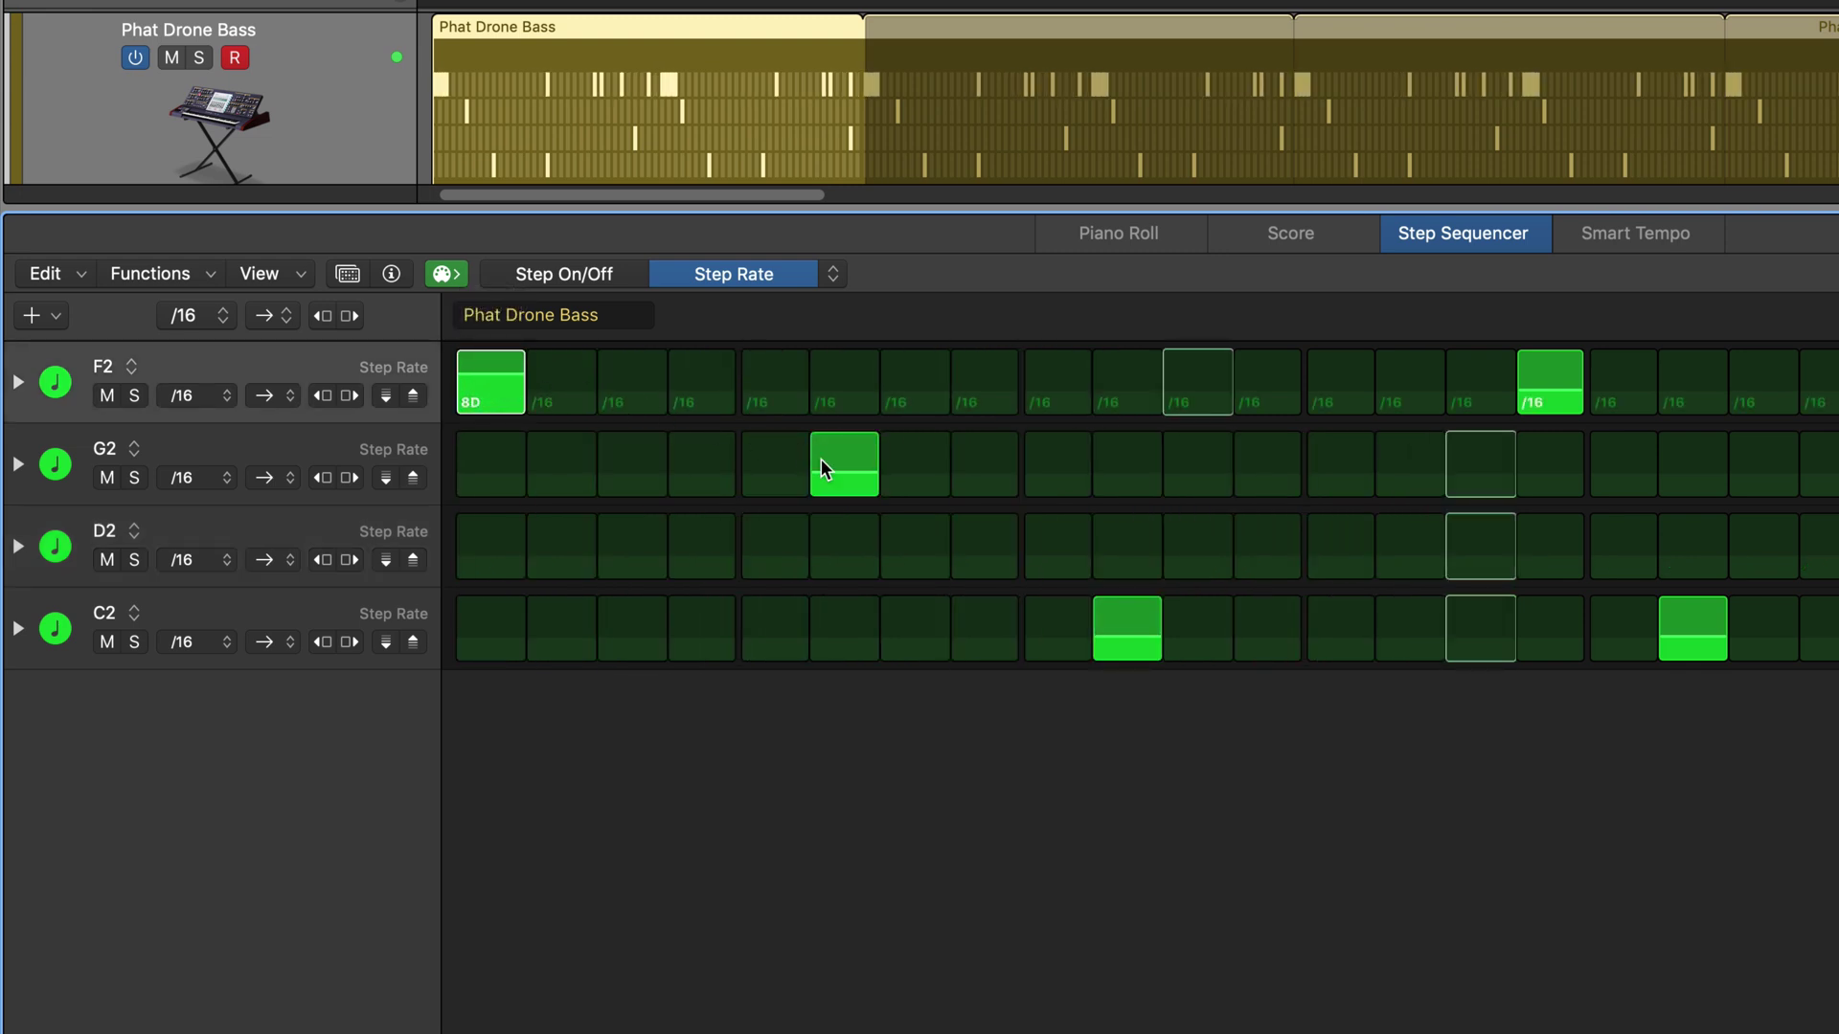
click(1142, 642)
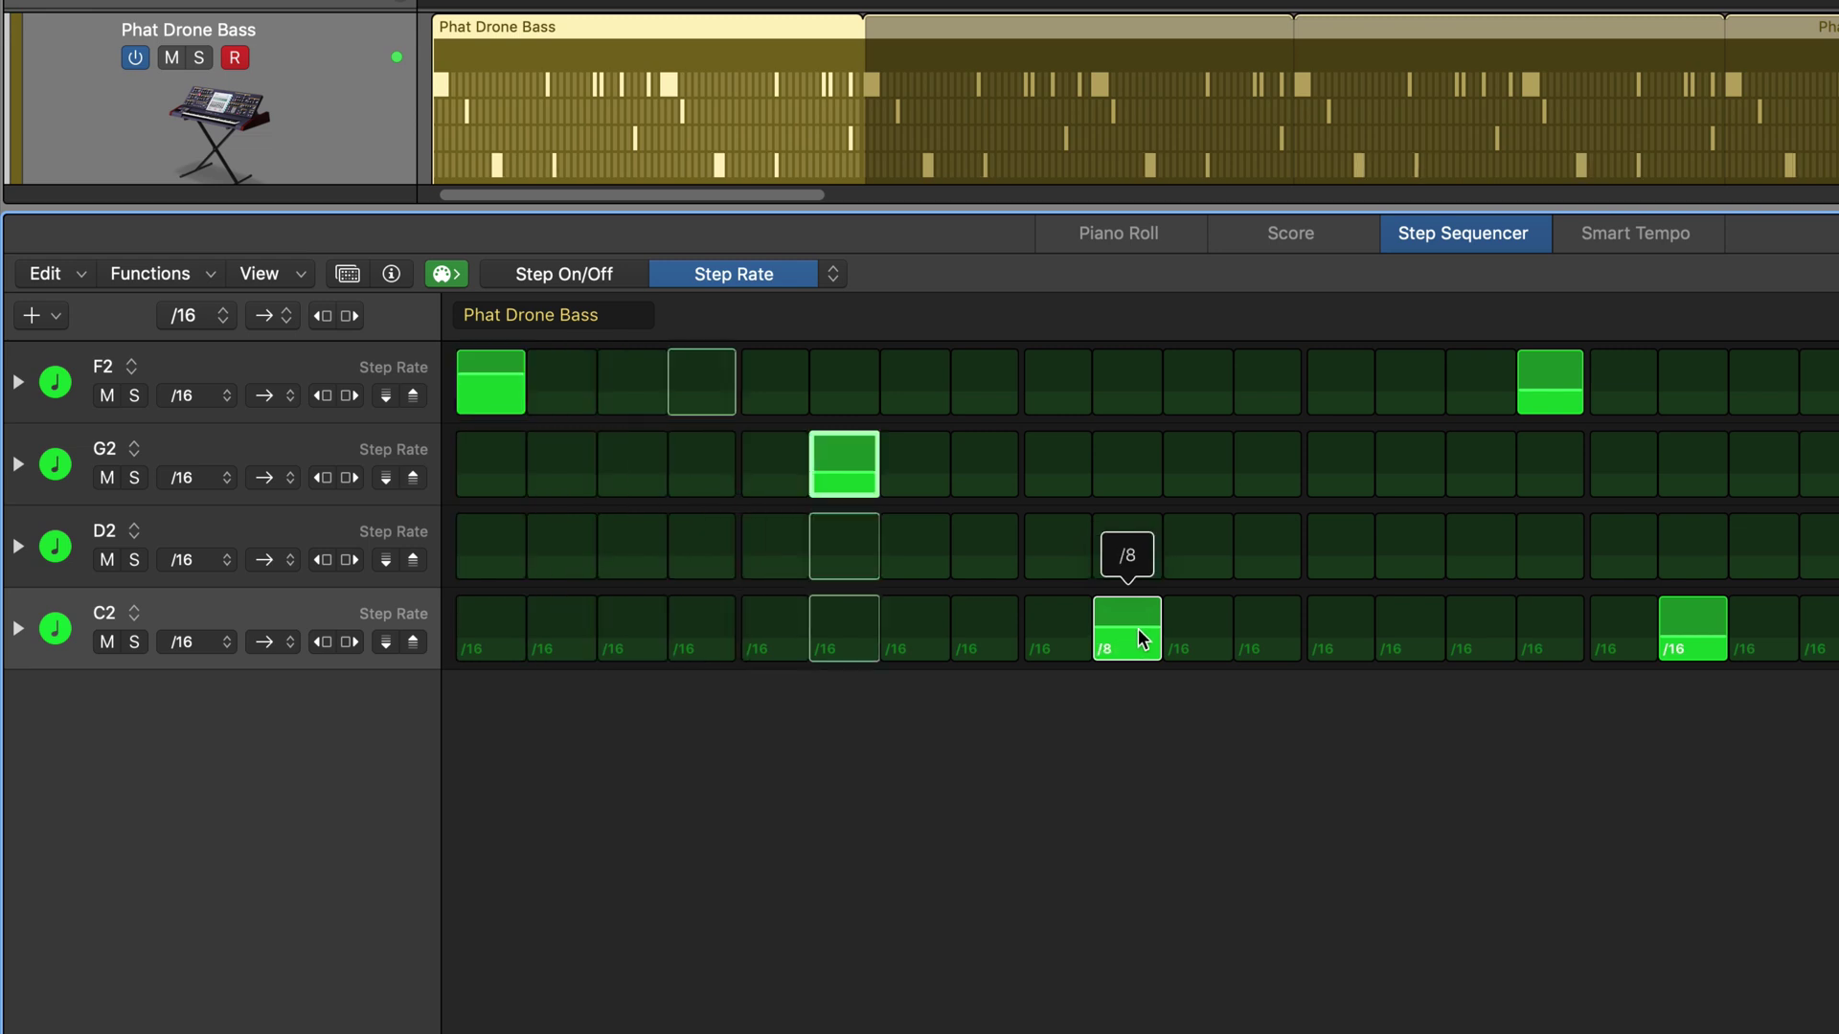
click(1142, 636)
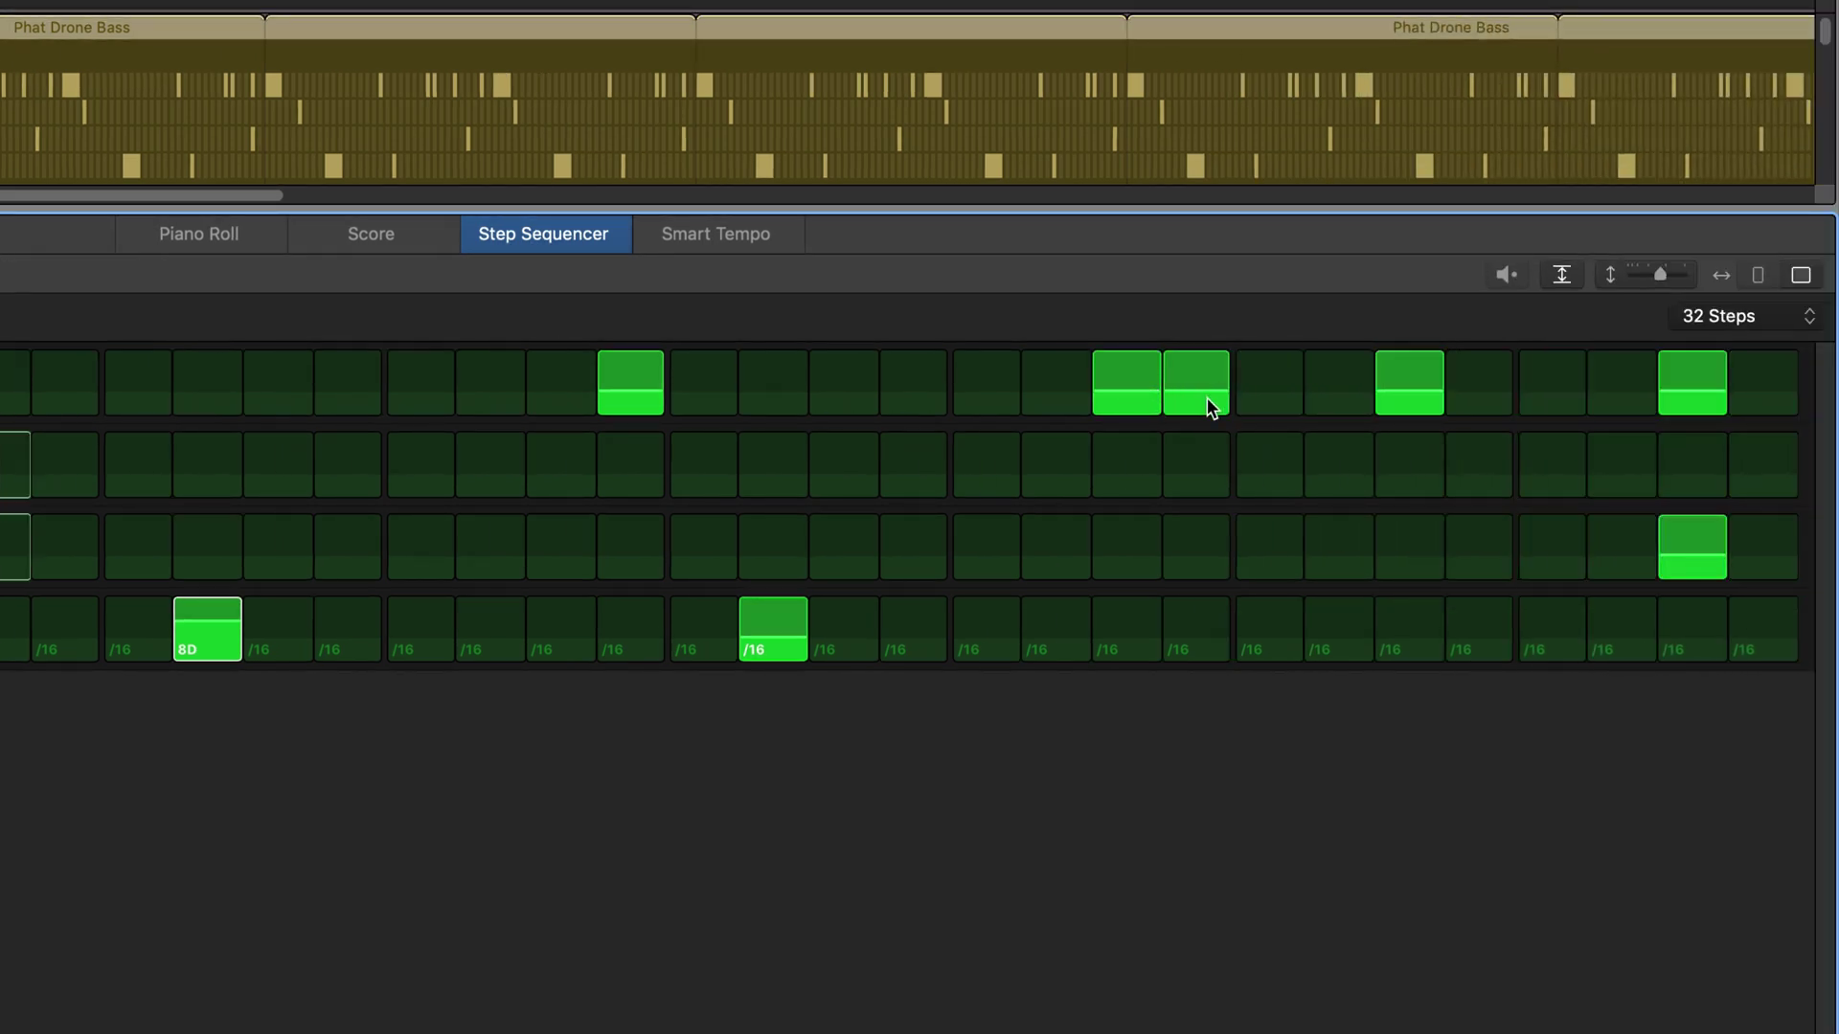
drag(1202, 392, 1206, 383)
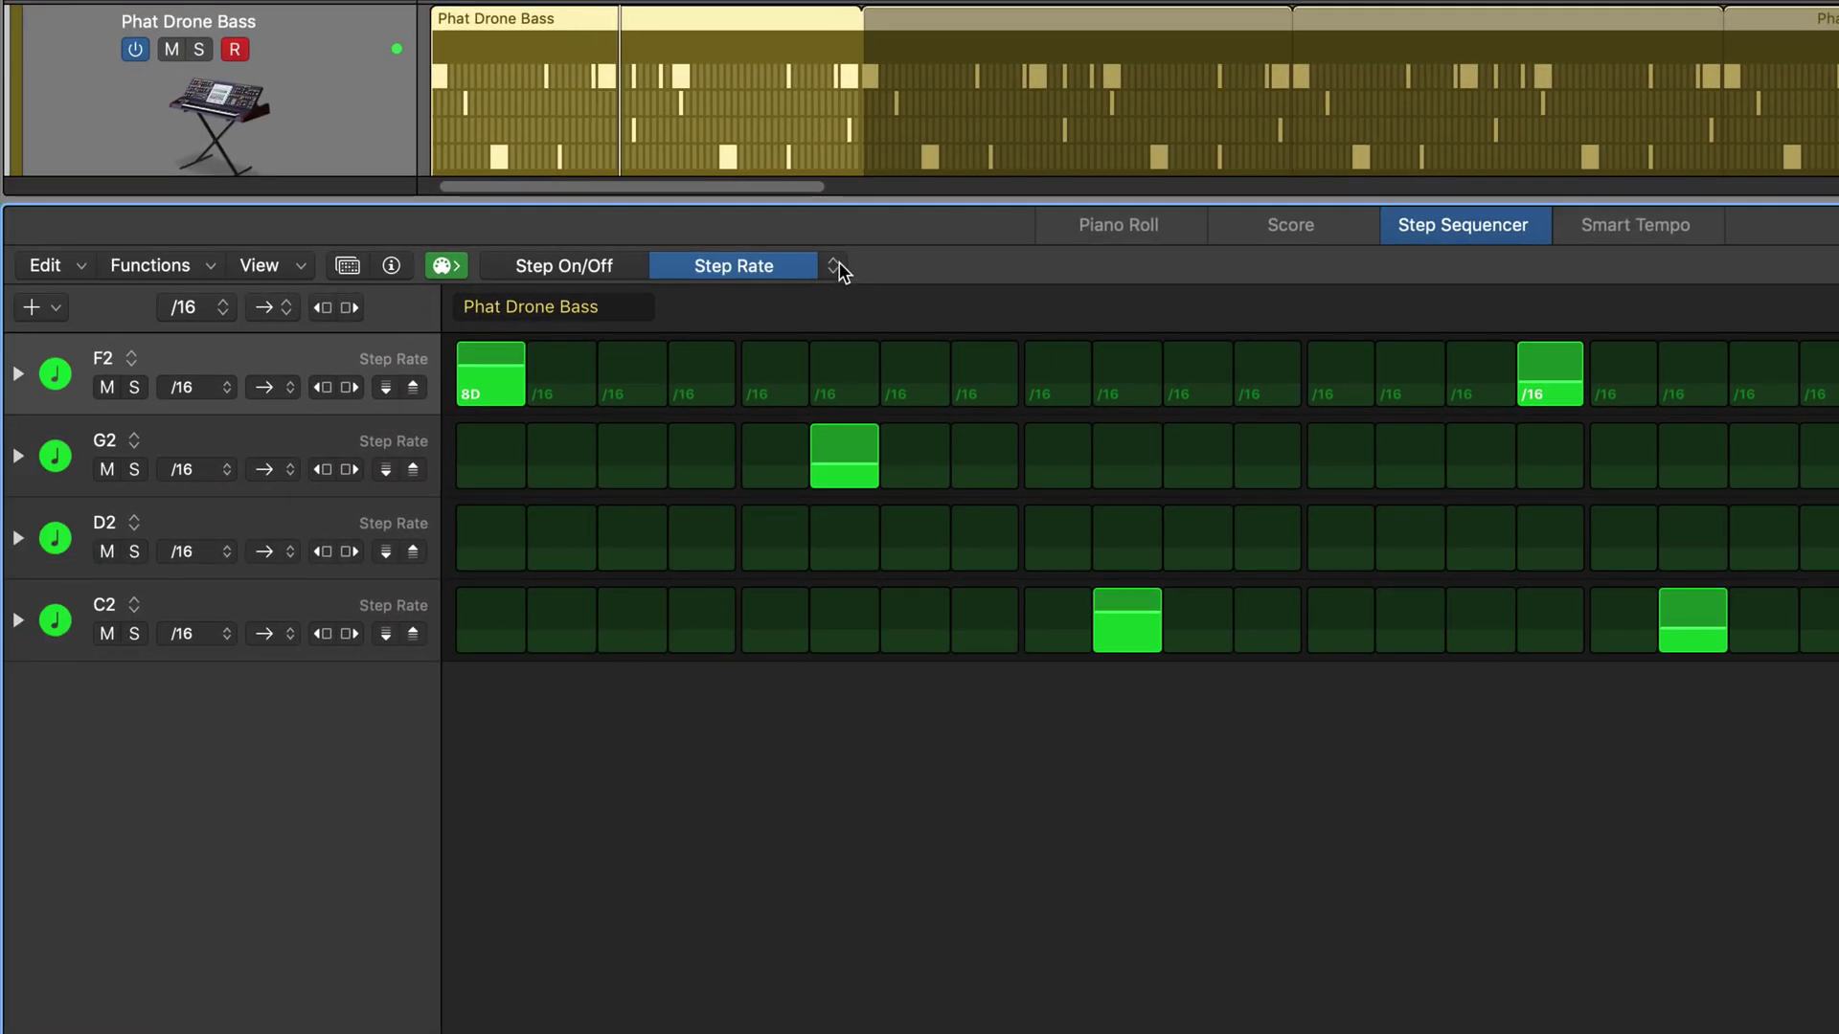
In Skip mode, skip D2 steps 3 and 9, C2 step 22, another D2 step and an F2 step.
click(833, 265)
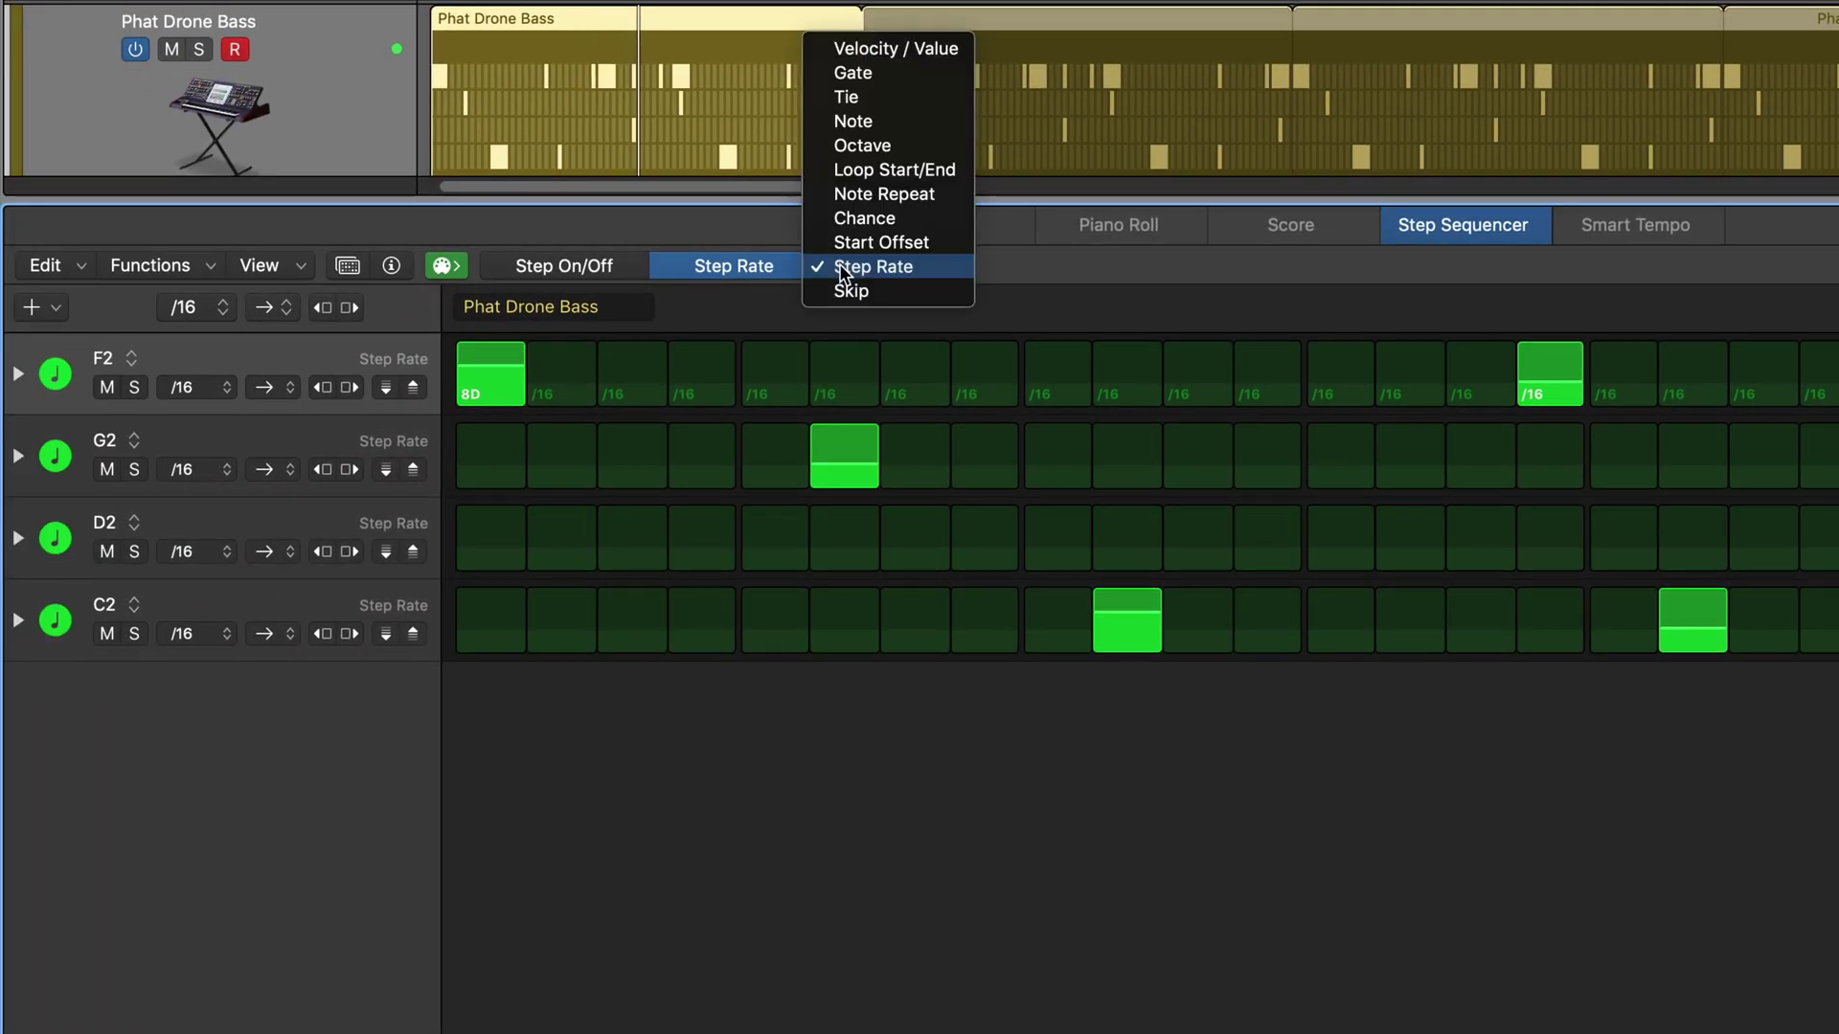
click(843, 287)
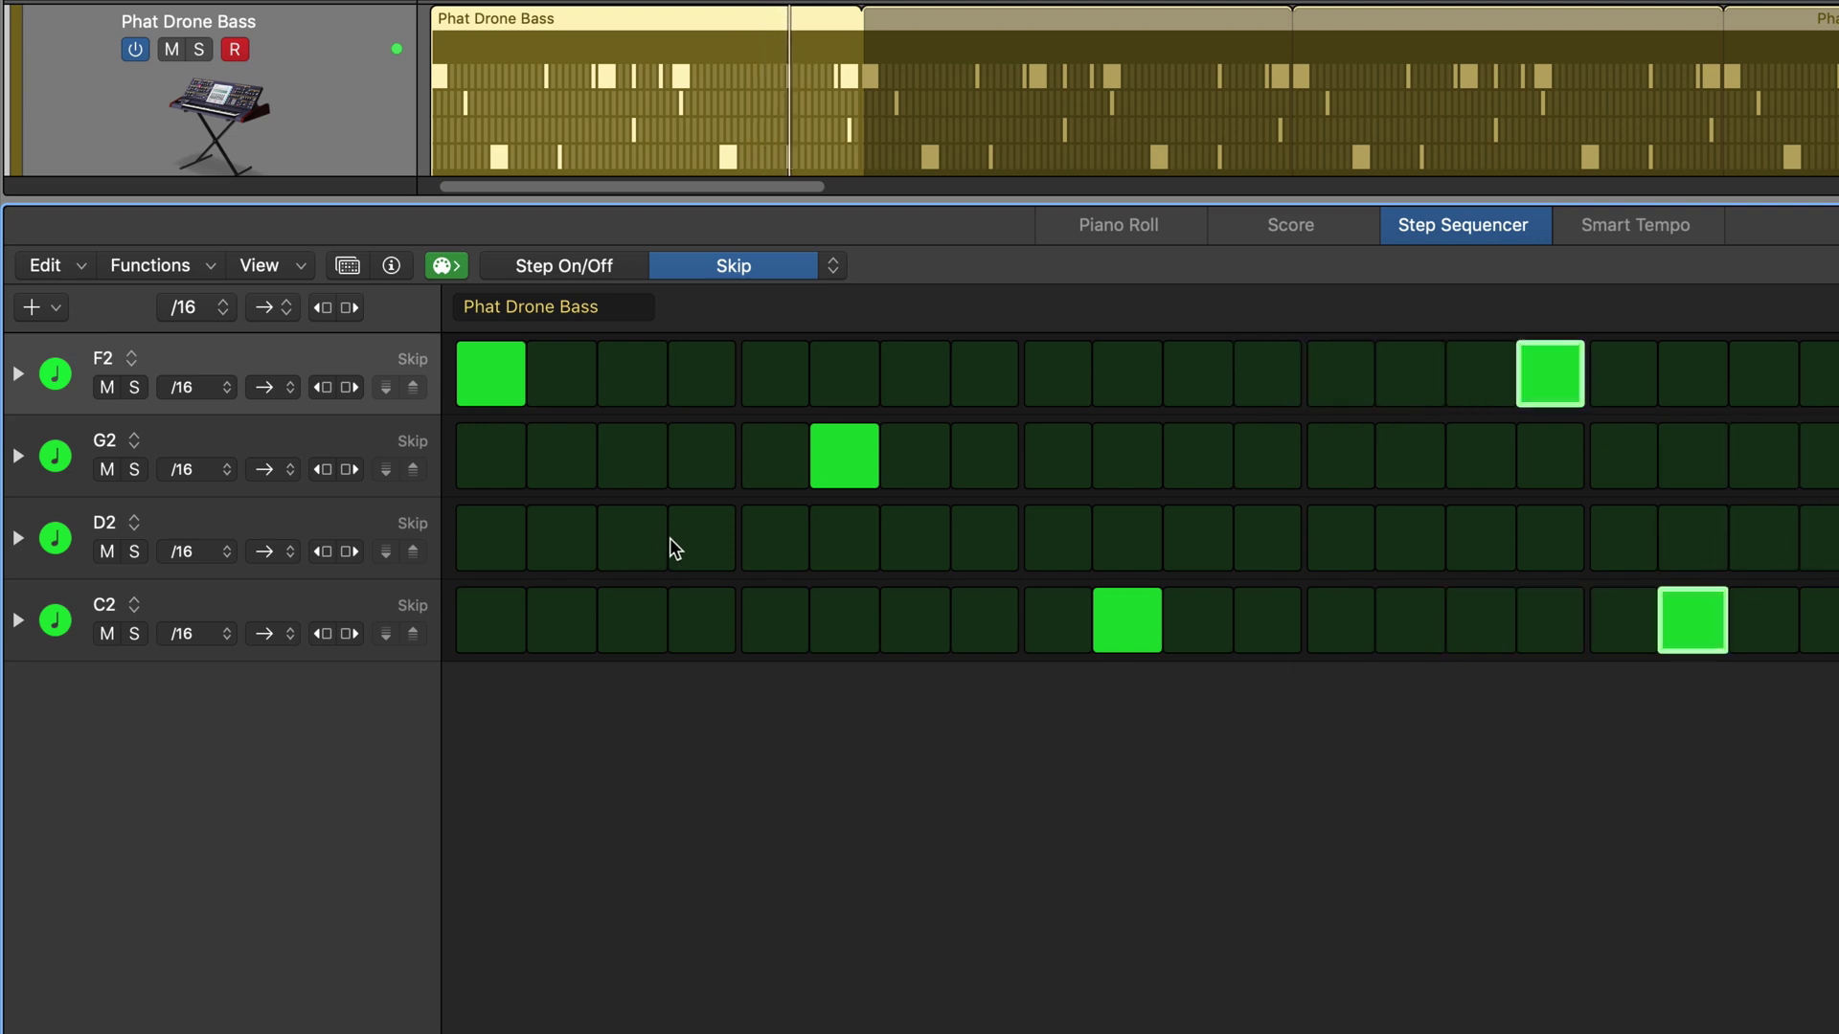
click(632, 544)
click(1037, 540)
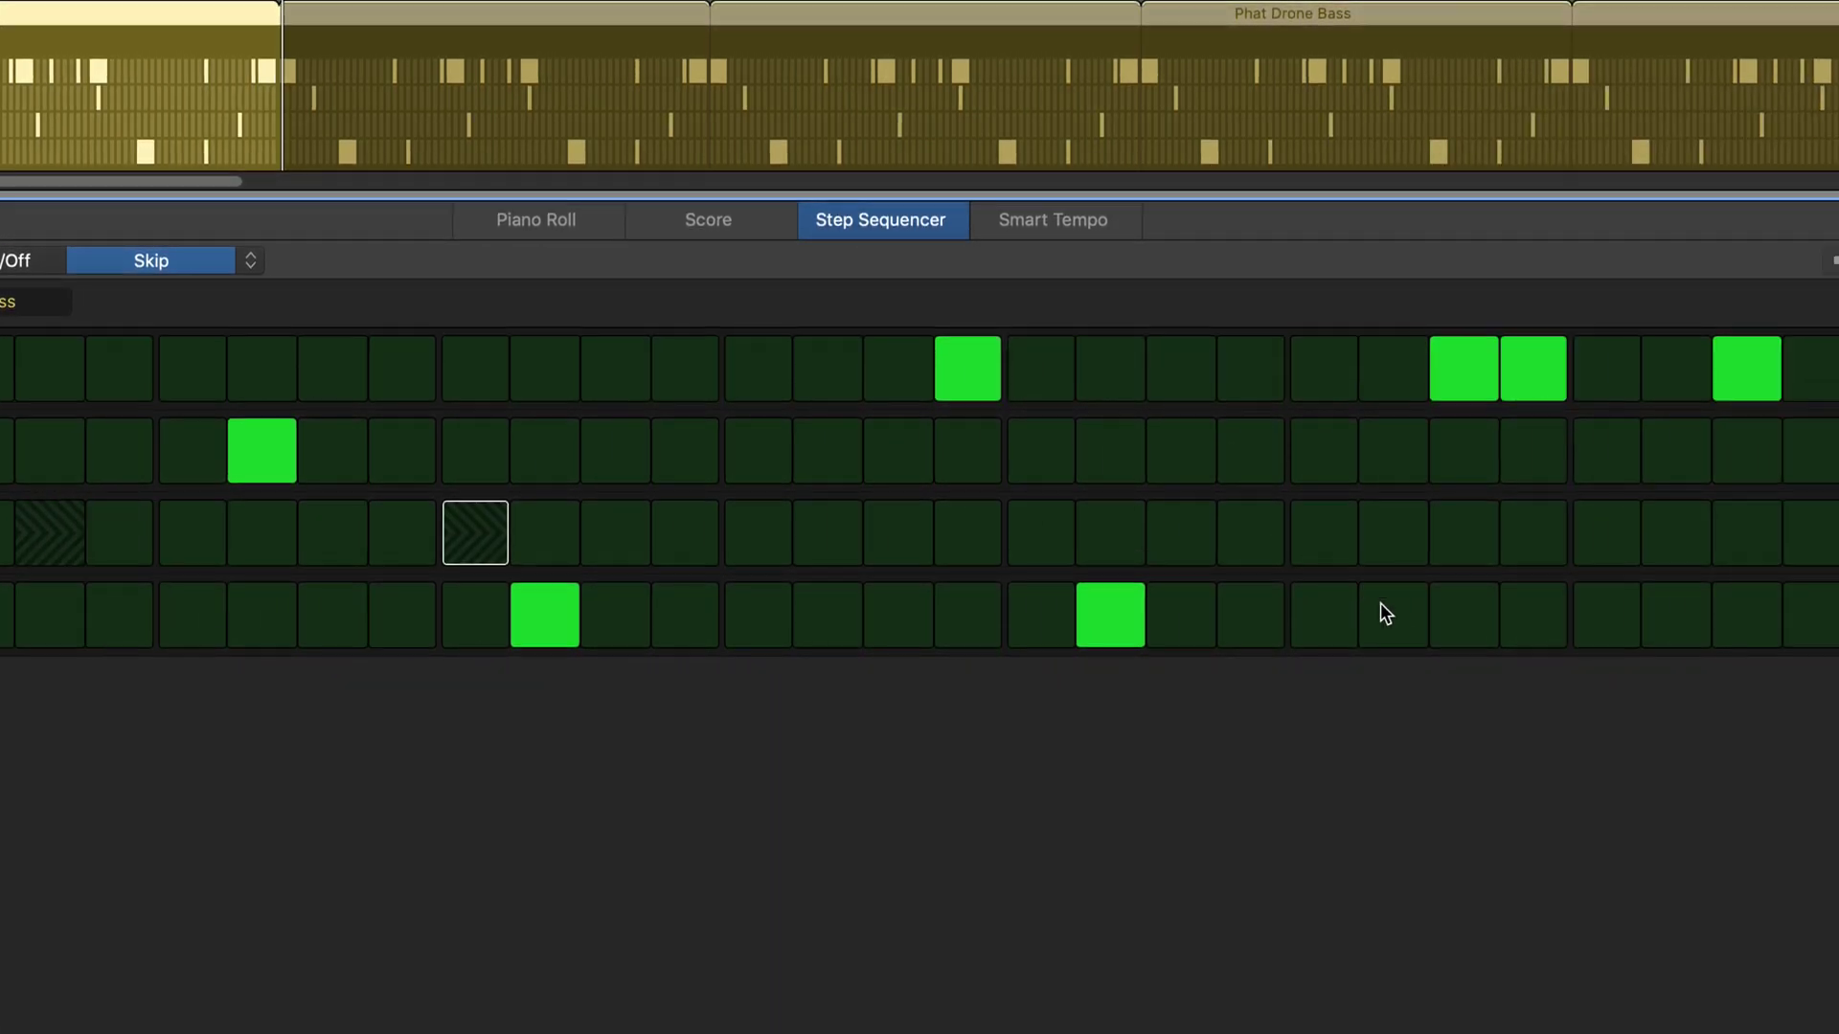
click(1838, 613)
click(1128, 528)
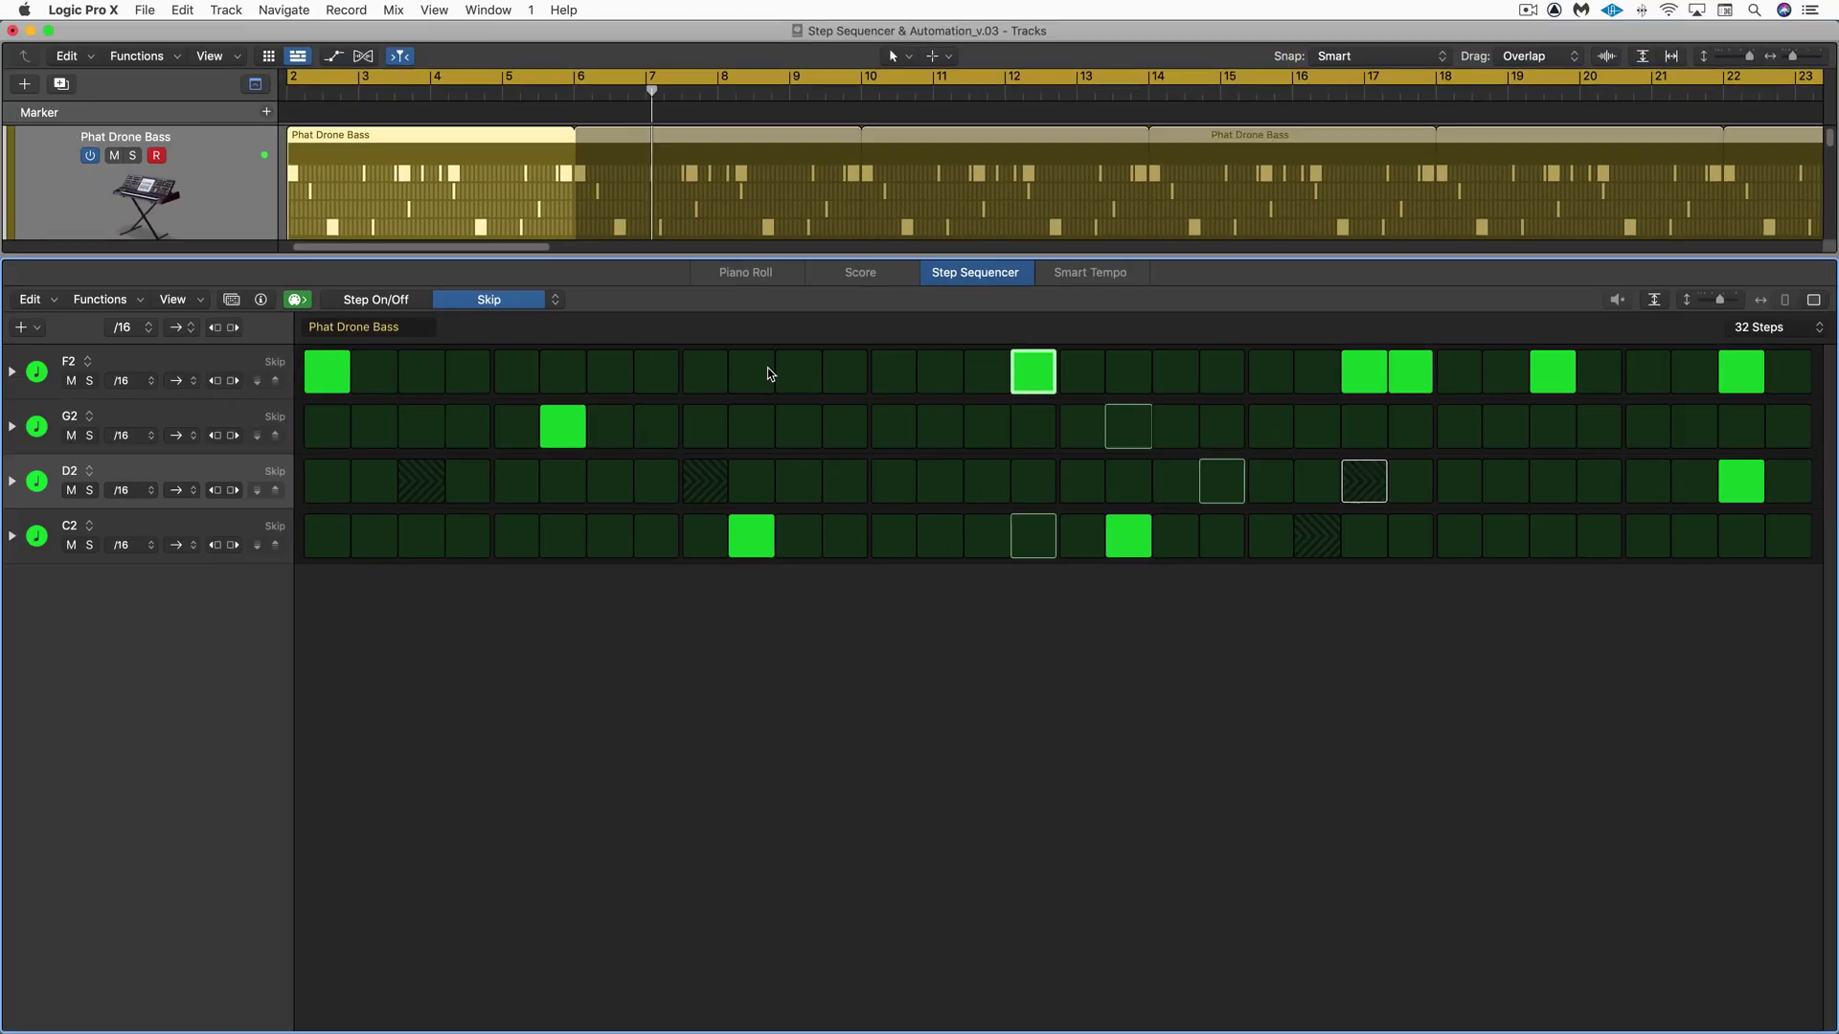
click(771, 374)
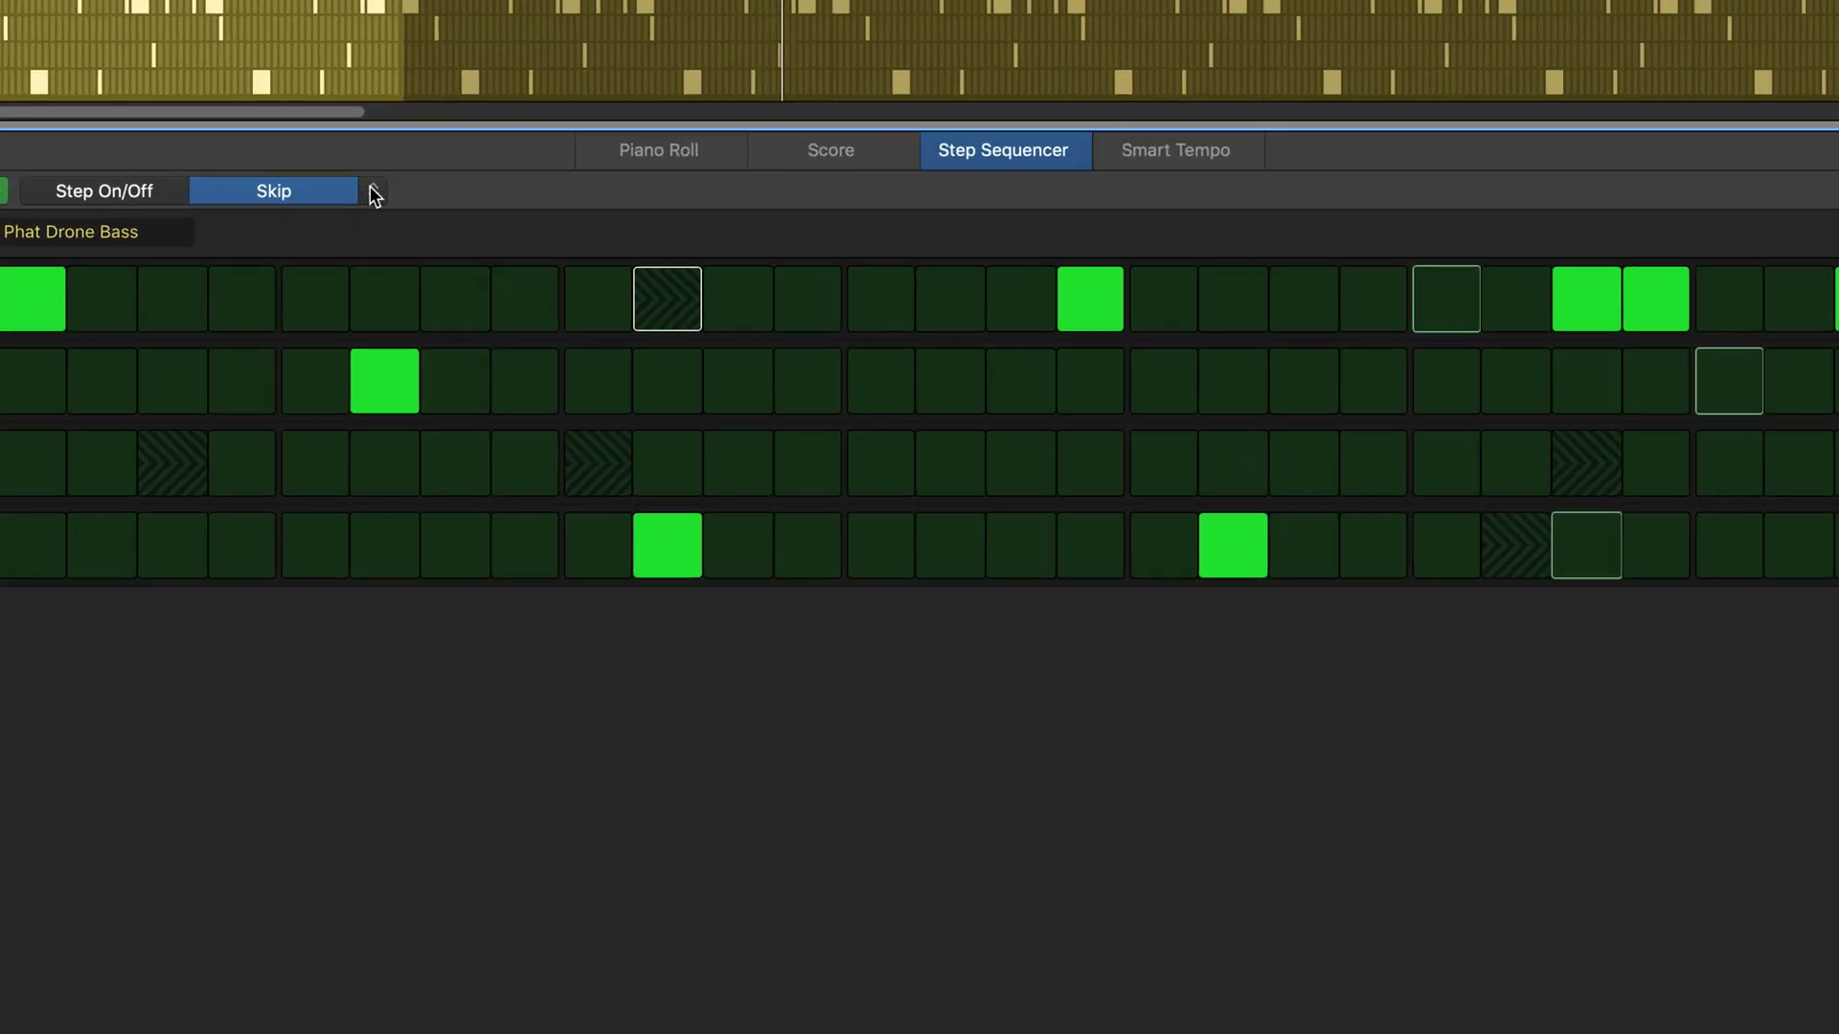
click(555, 300)
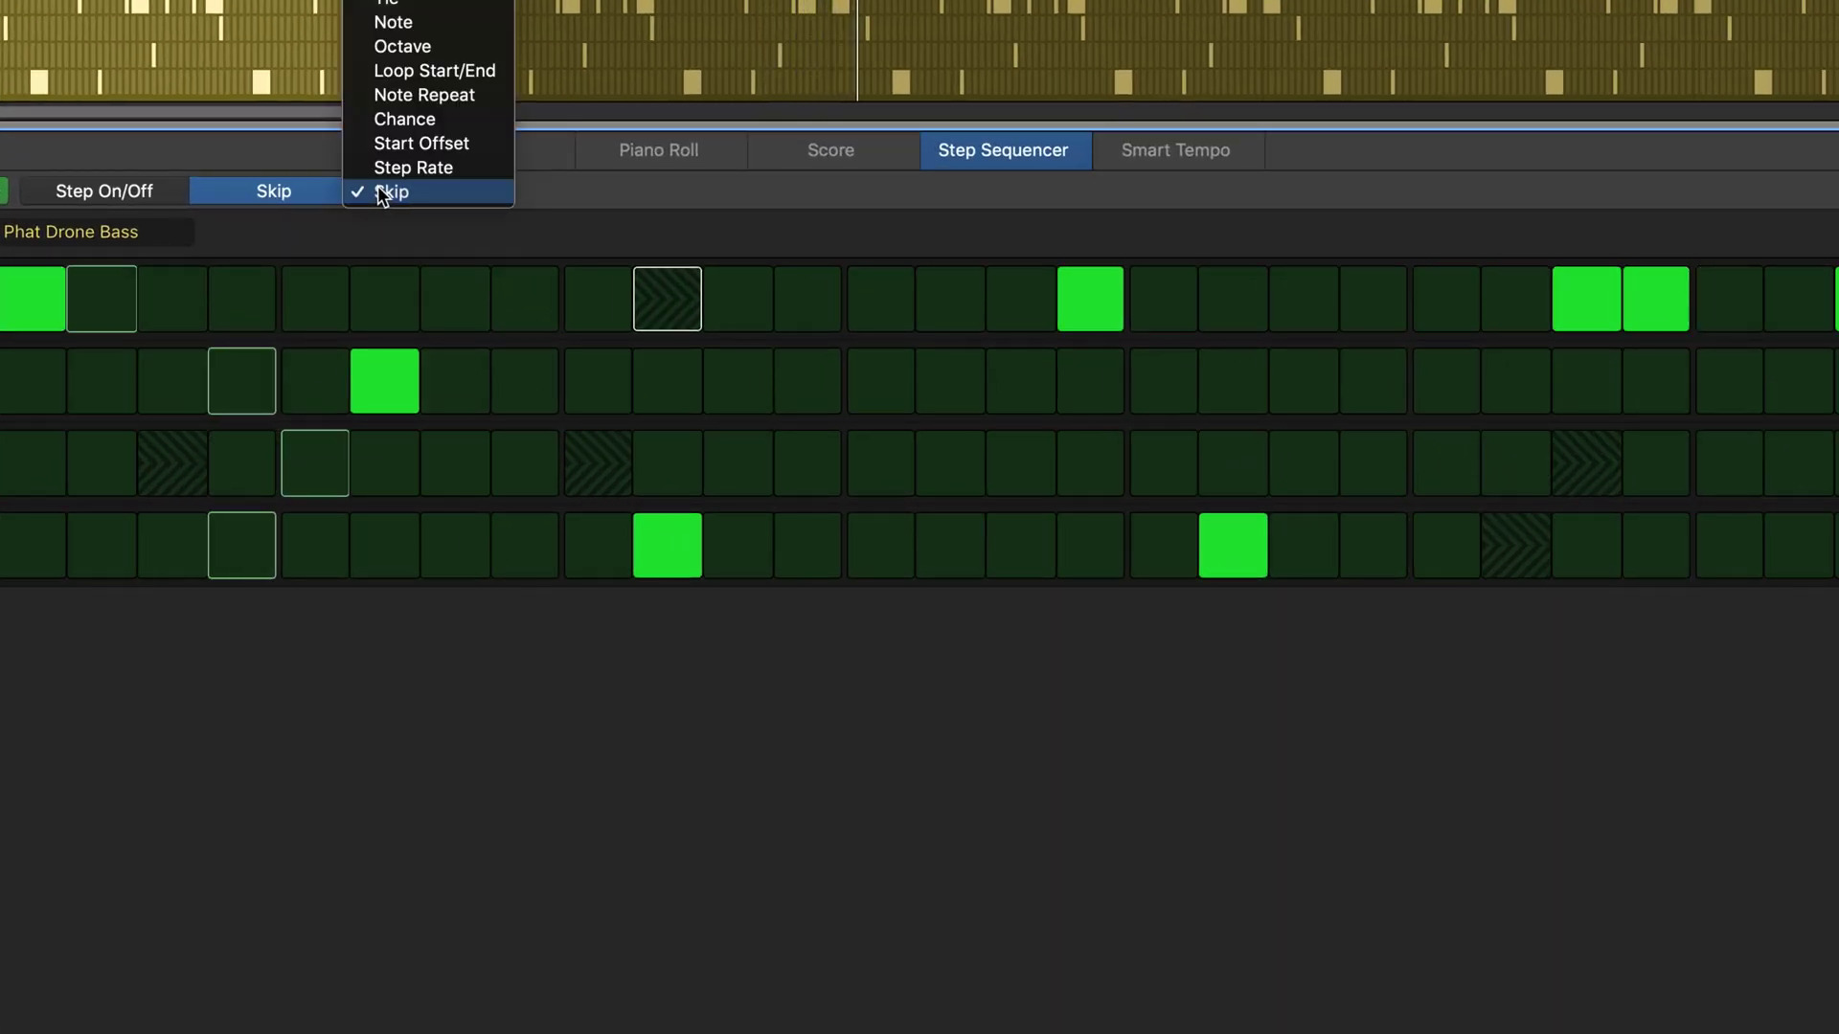
Set Chance to 64% and 38% on F2 steps 16 and 24, 58% on C2 step 10, then return to Velocity / Value.
click(404, 120)
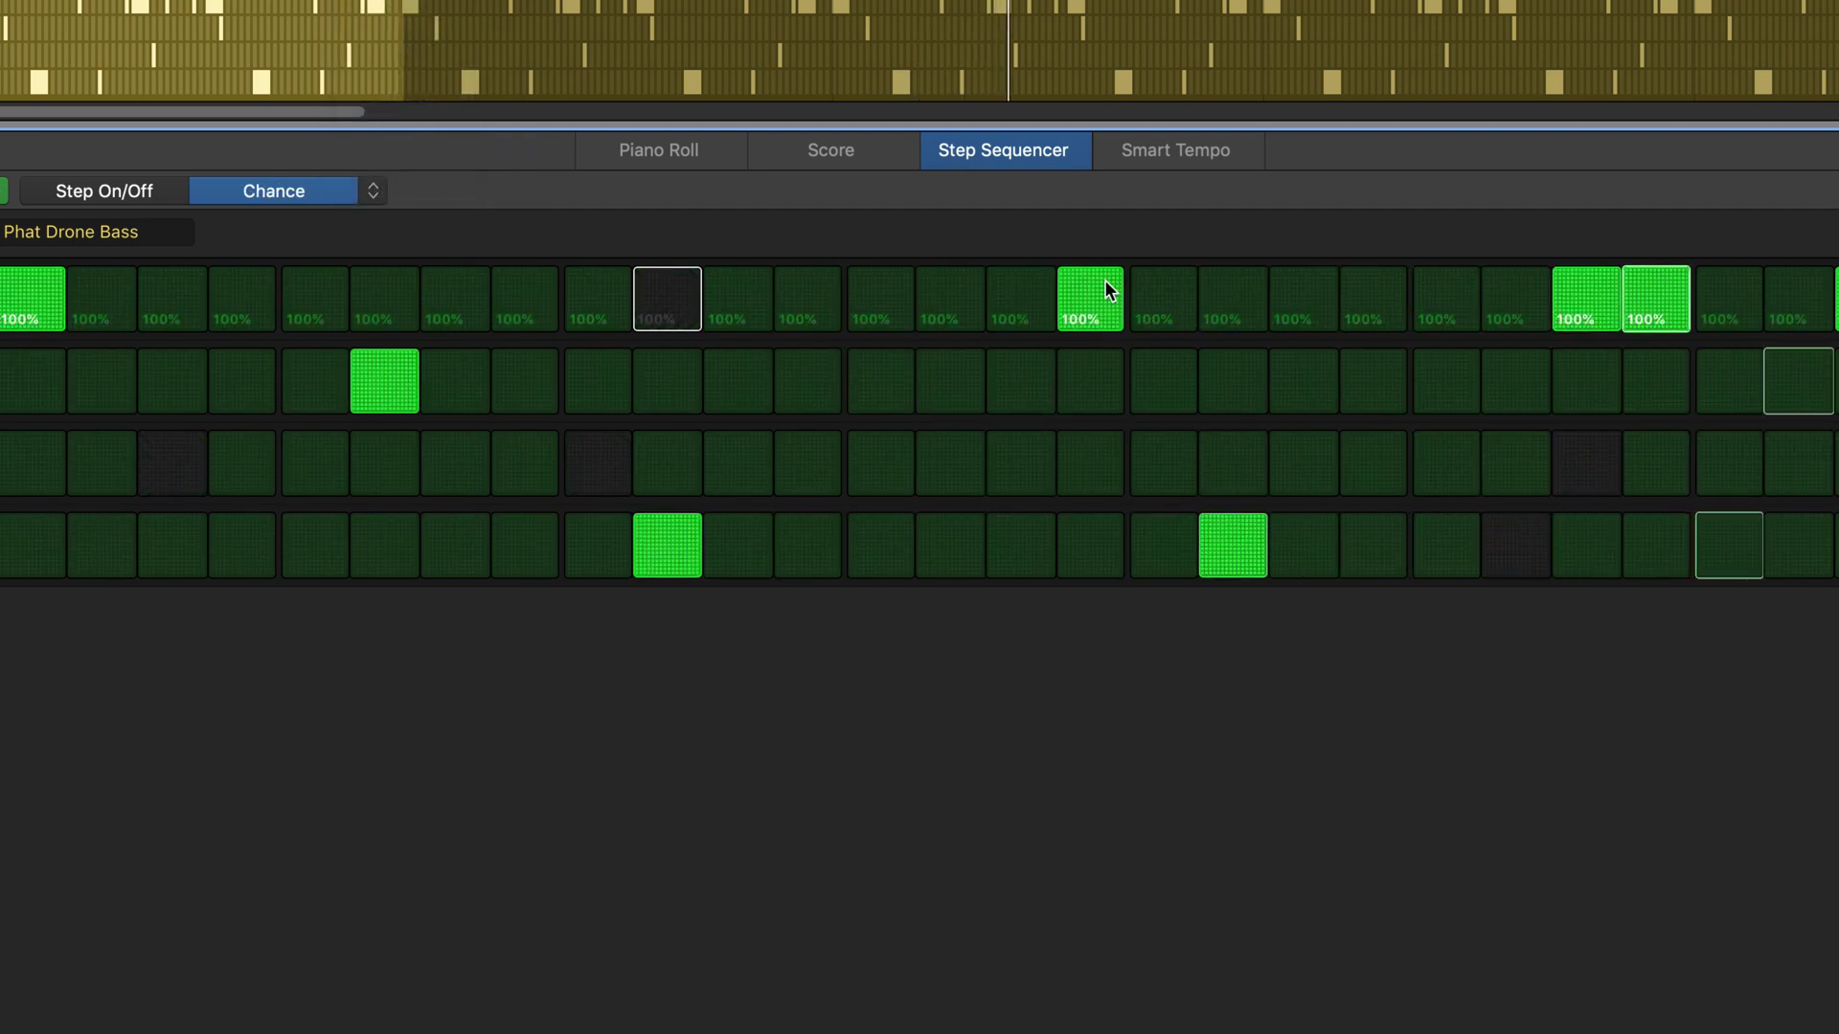
drag(1105, 280, 1108, 286)
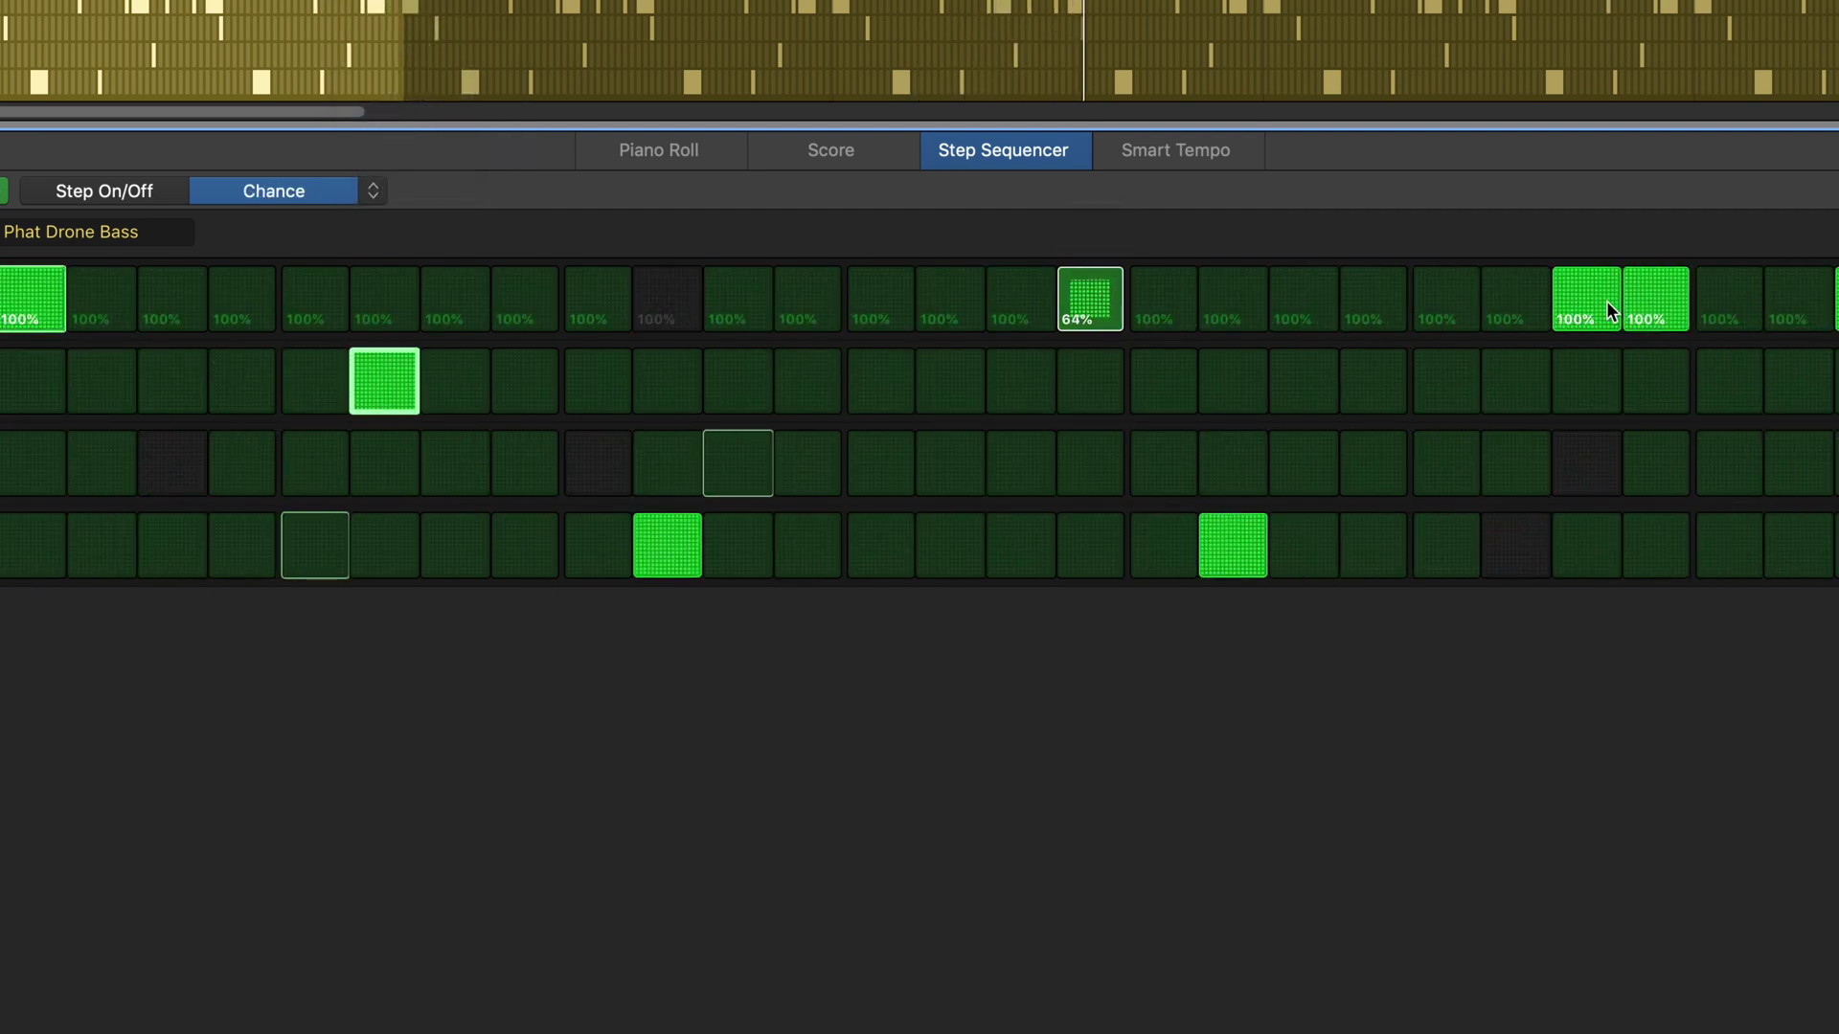
drag(1674, 286, 1663, 316)
drag(669, 541, 667, 532)
click(374, 192)
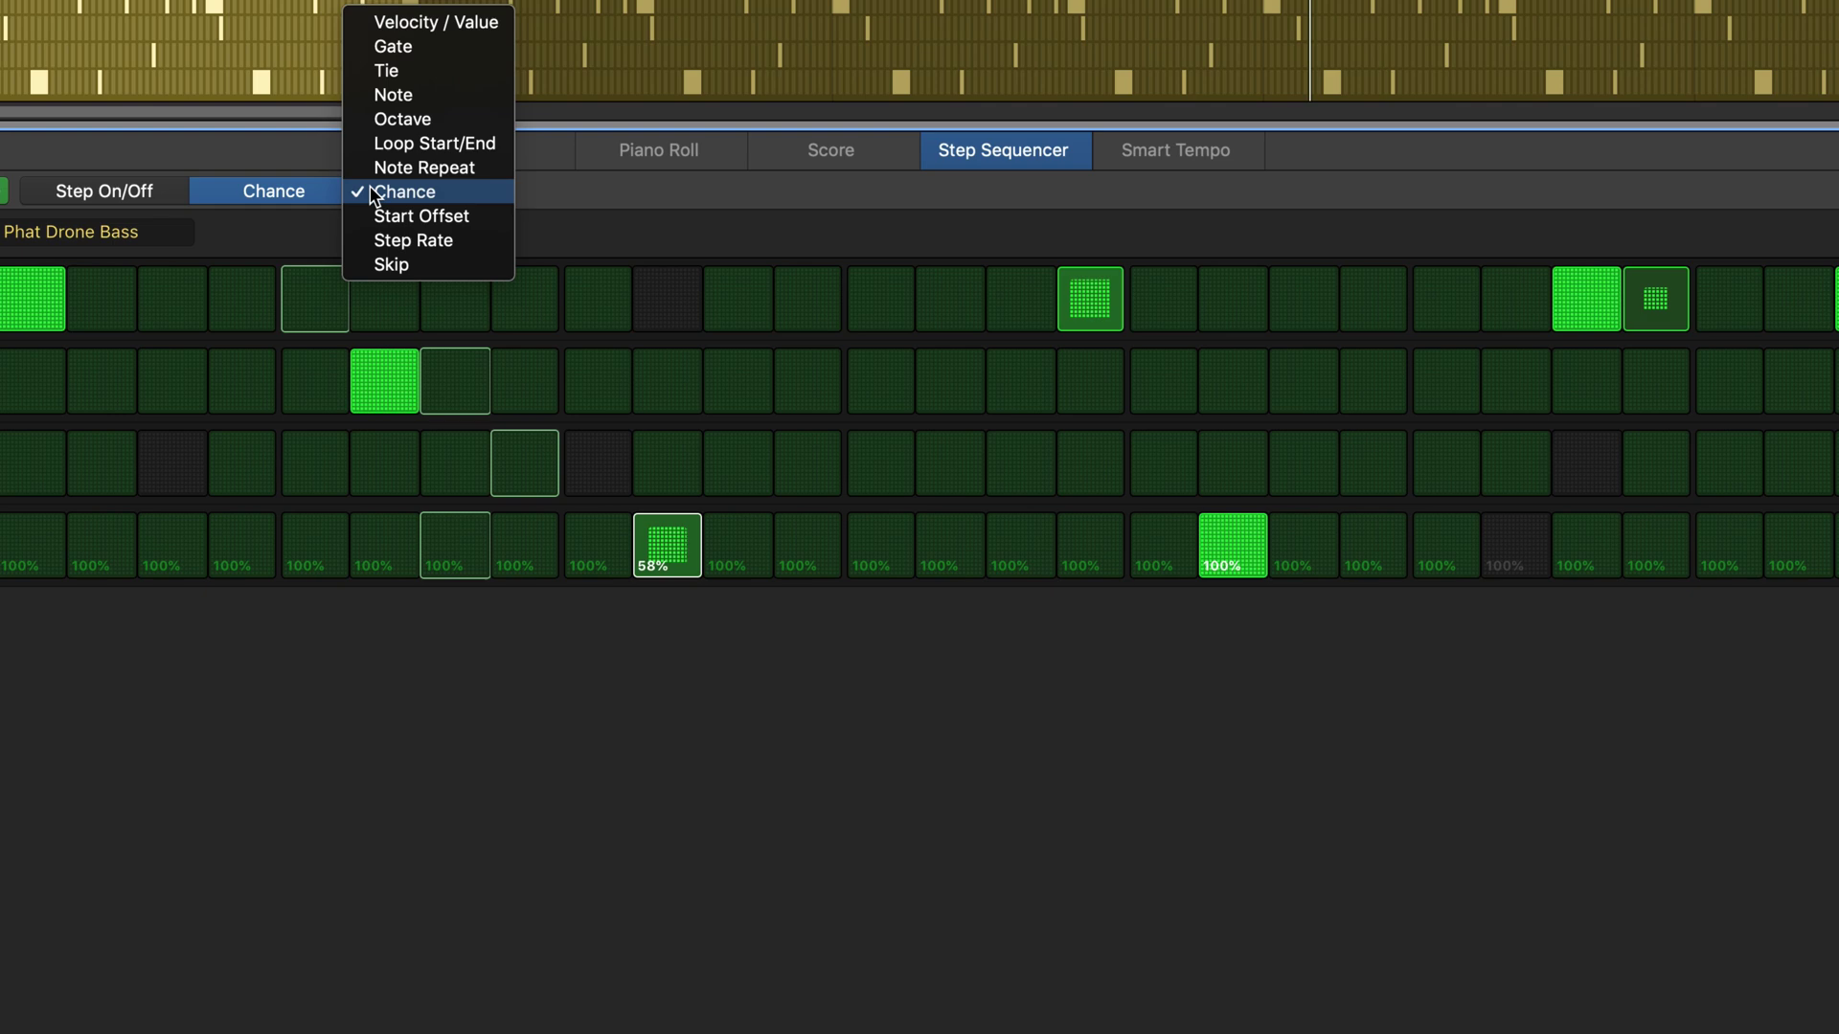
click(393, 23)
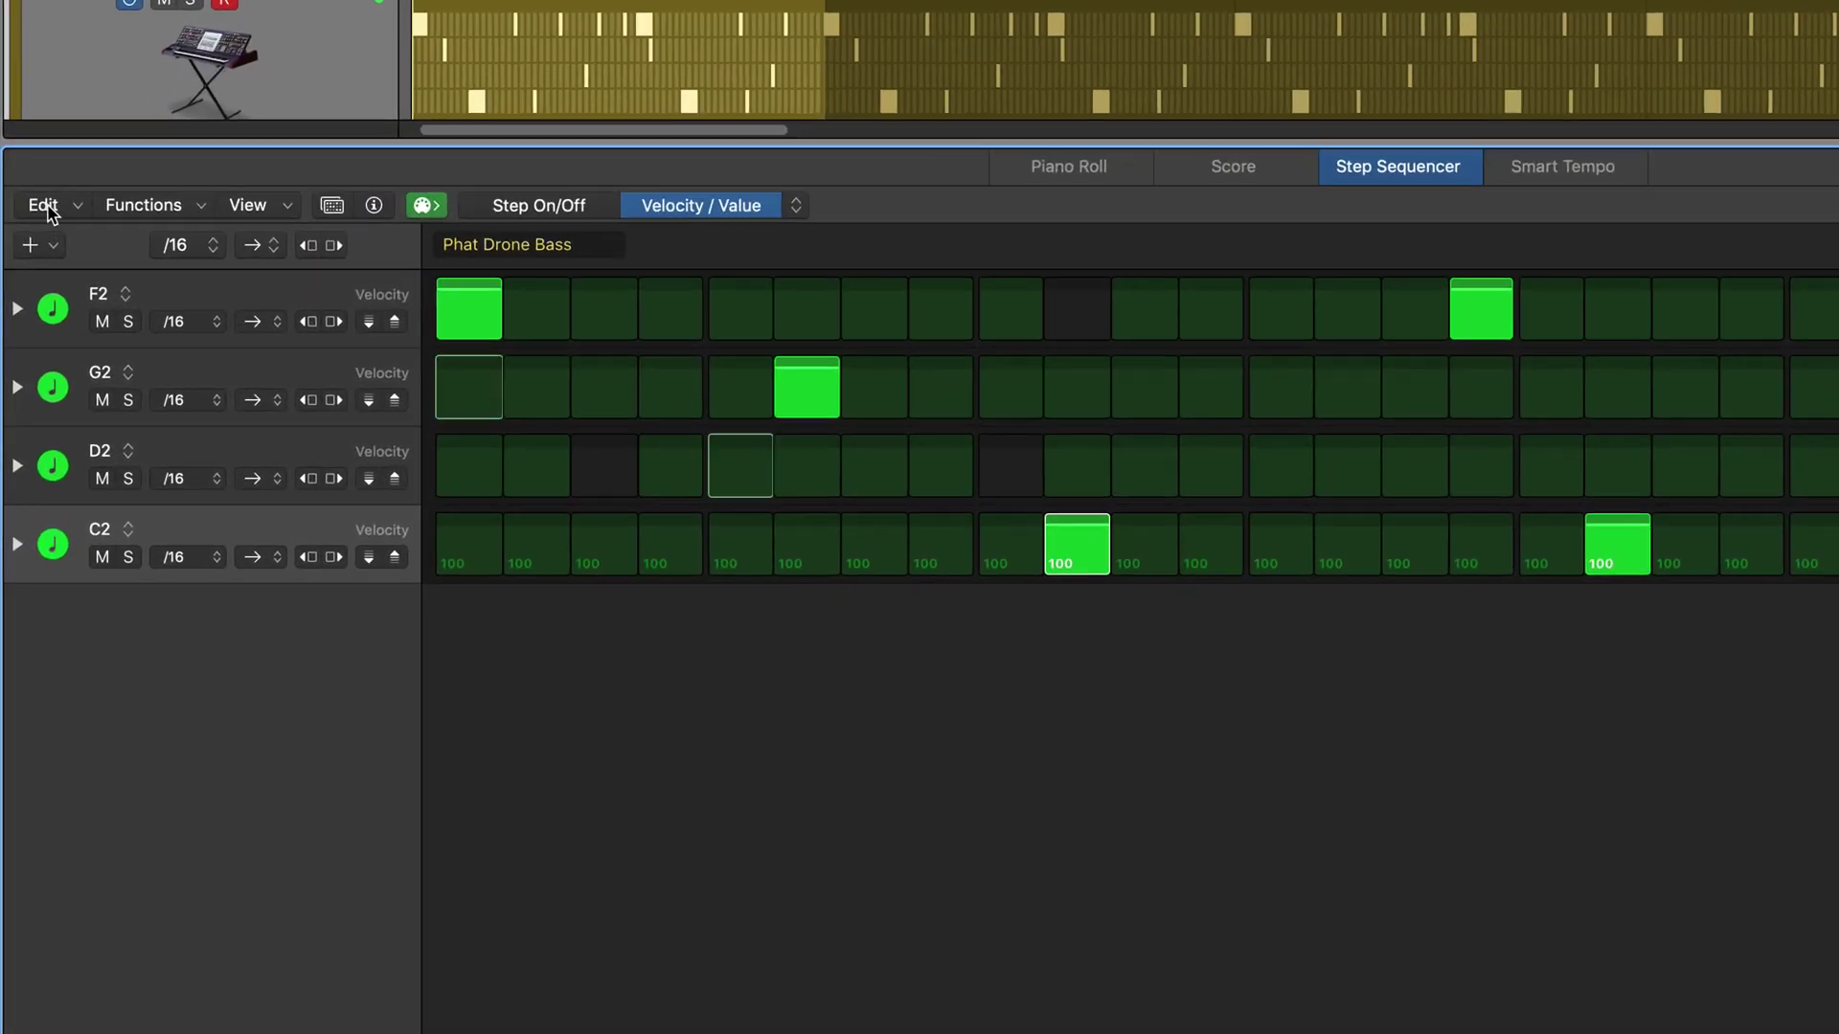
Duplicate the C2 row as C#2, reassign it to Smart Controls > Cutoff automation, and enlarge the rows.
click(31, 301)
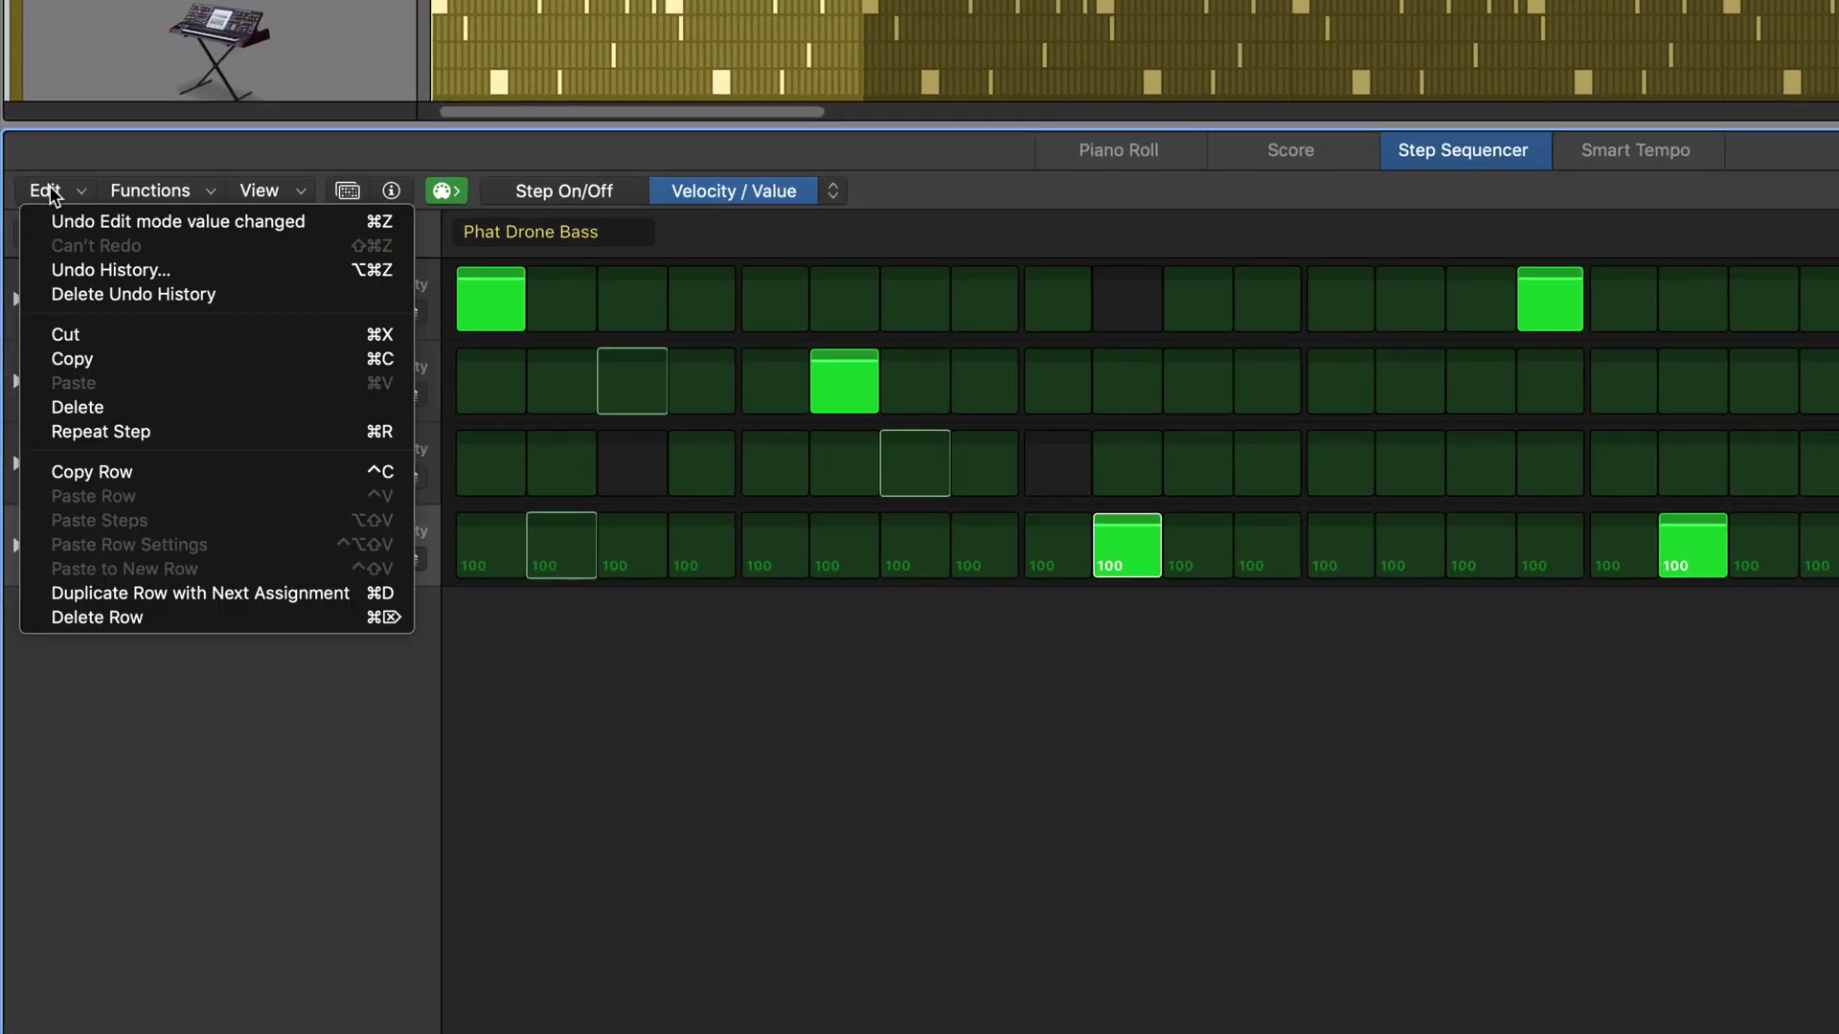
click(220, 593)
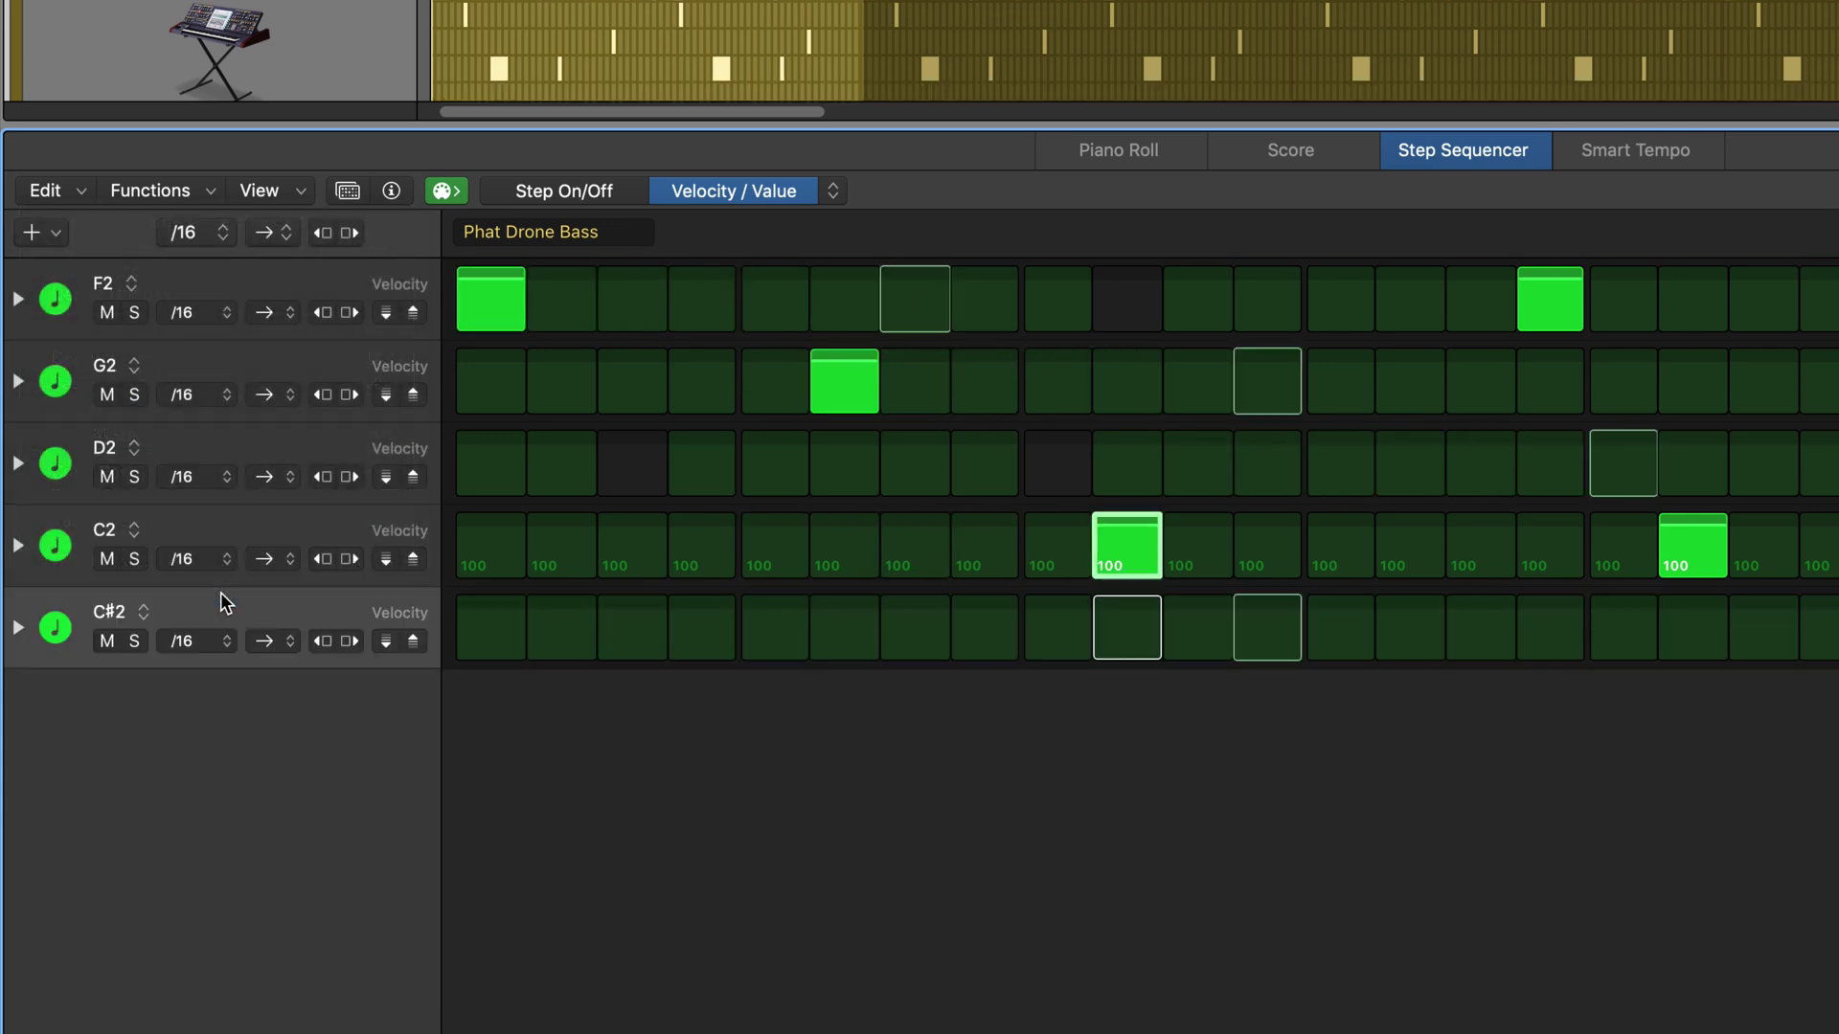
click(146, 612)
mouse_move(174, 670)
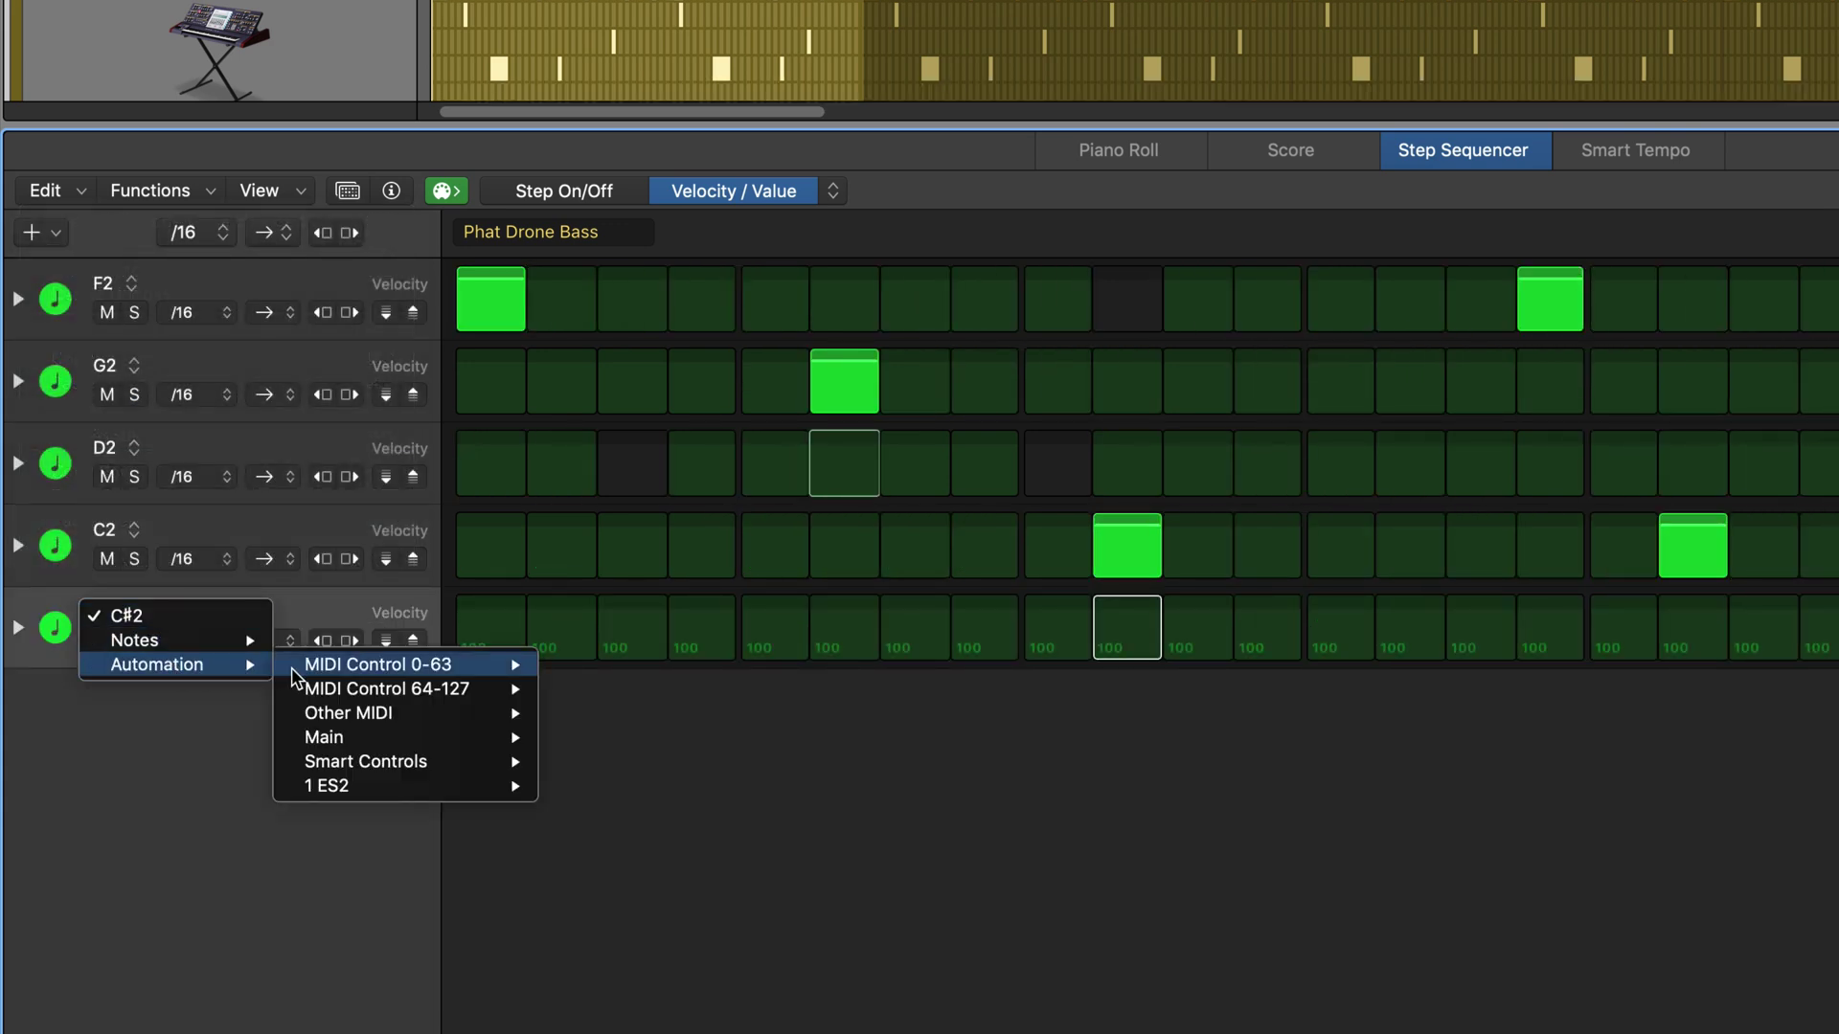
mouse_move(357, 784)
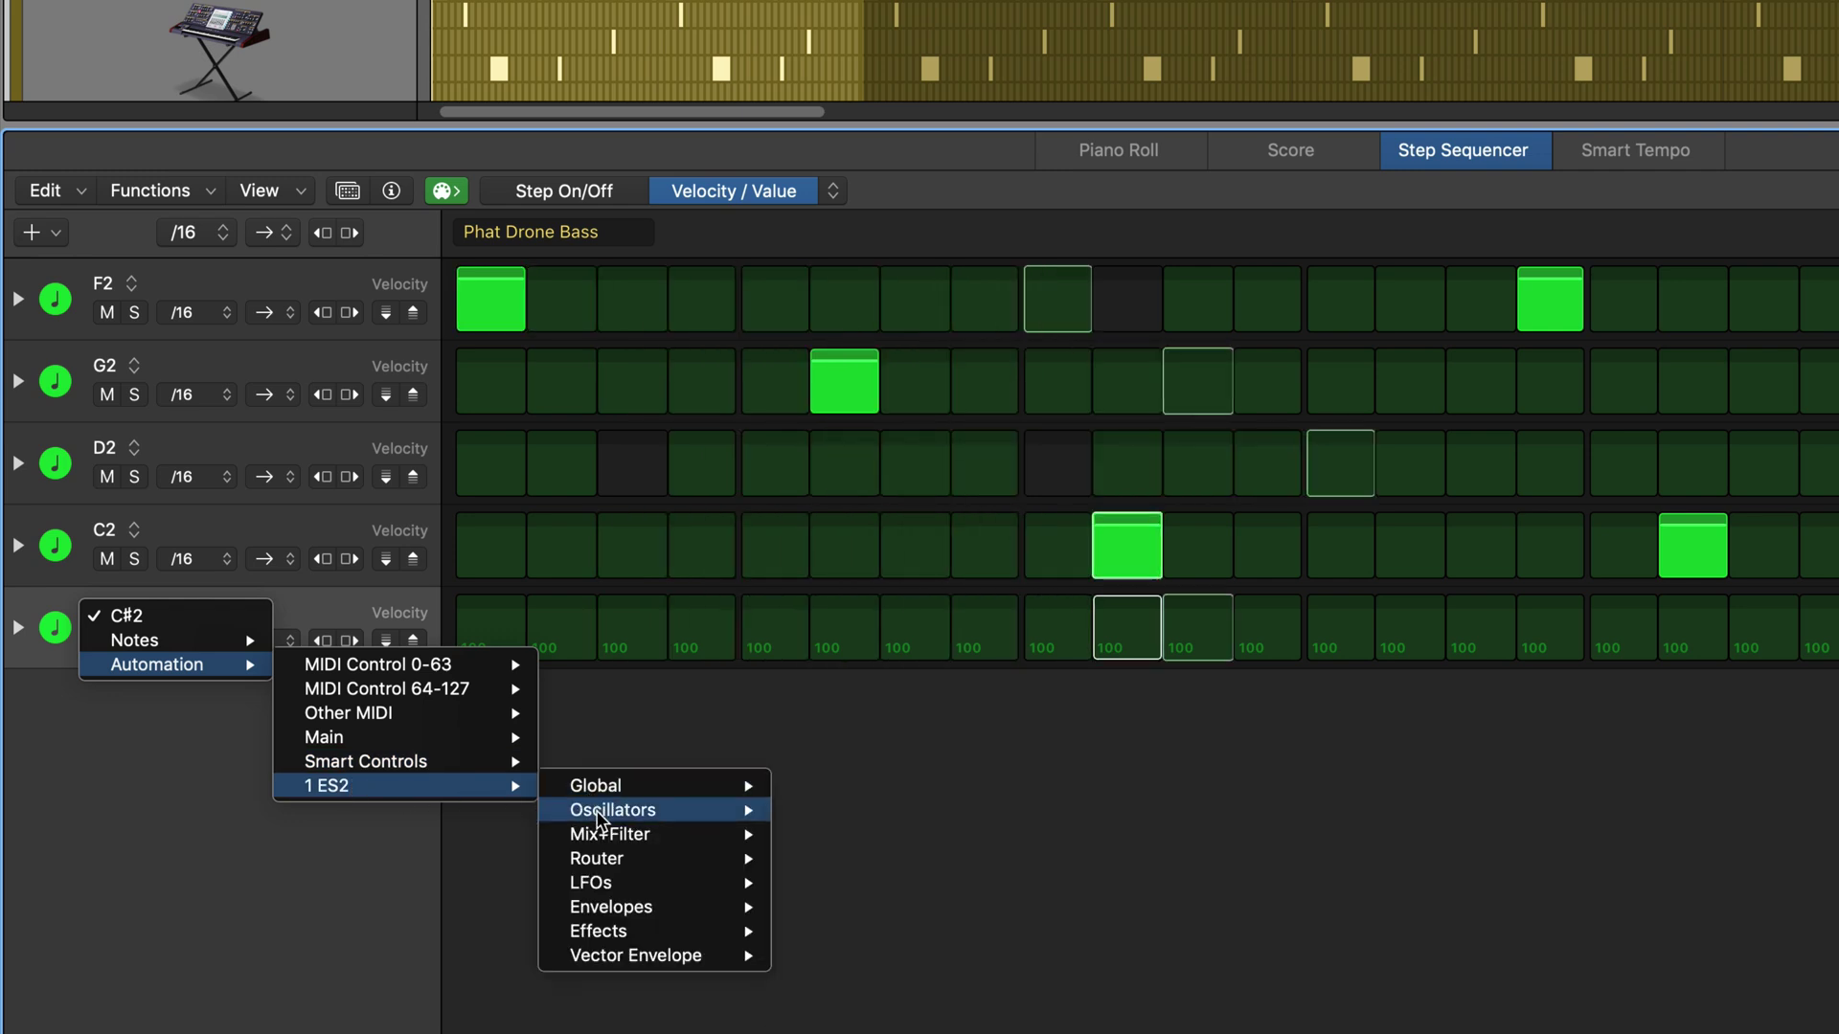
mouse_move(427, 761)
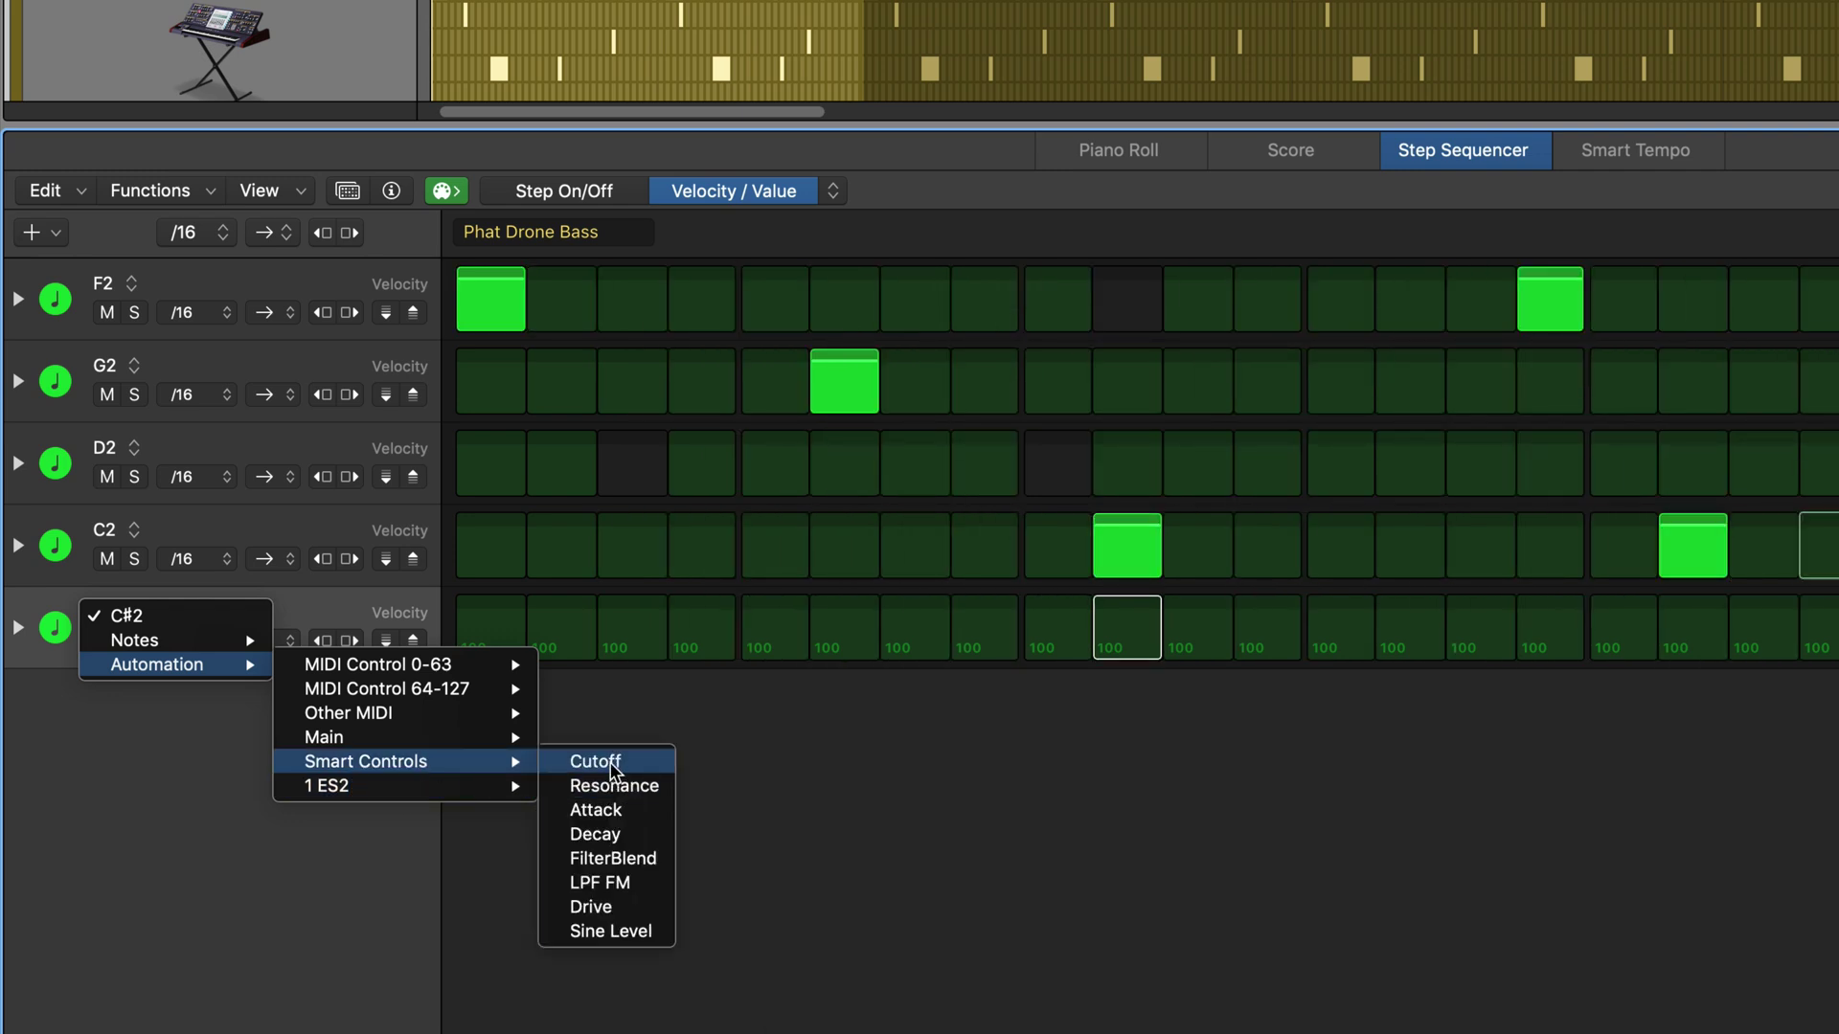
click(611, 763)
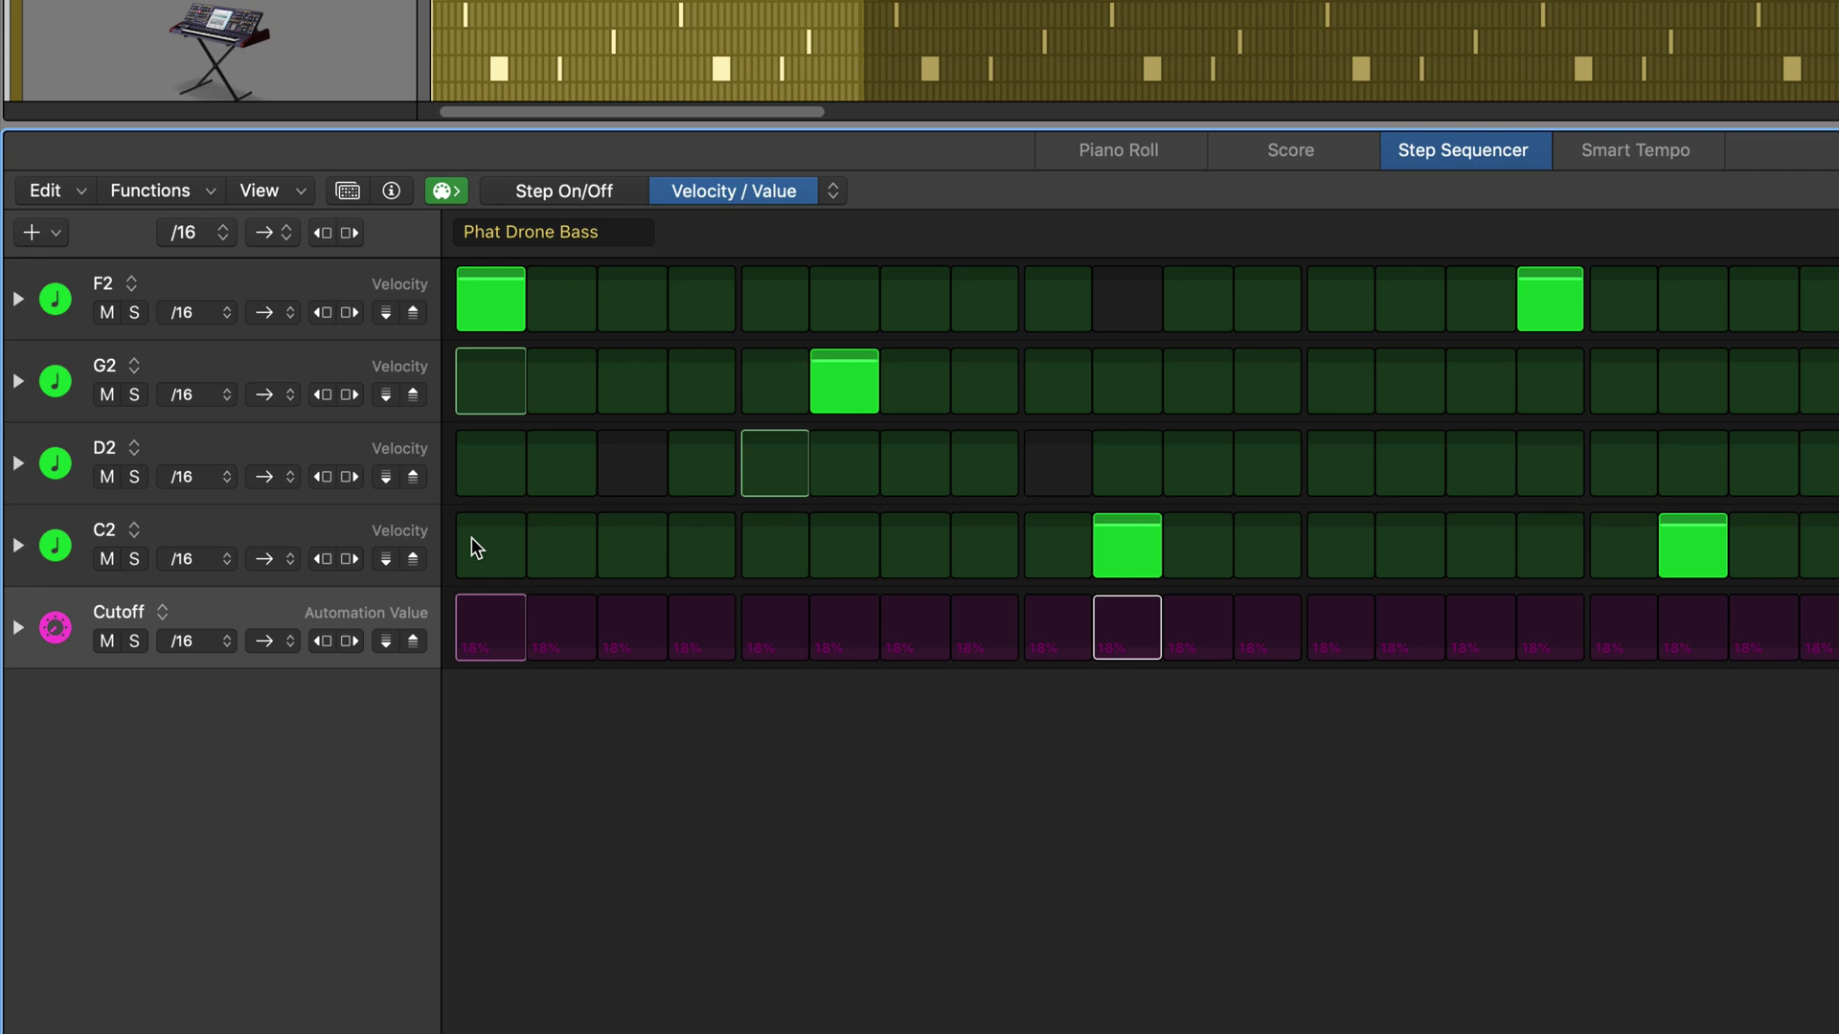
key(super+Down)
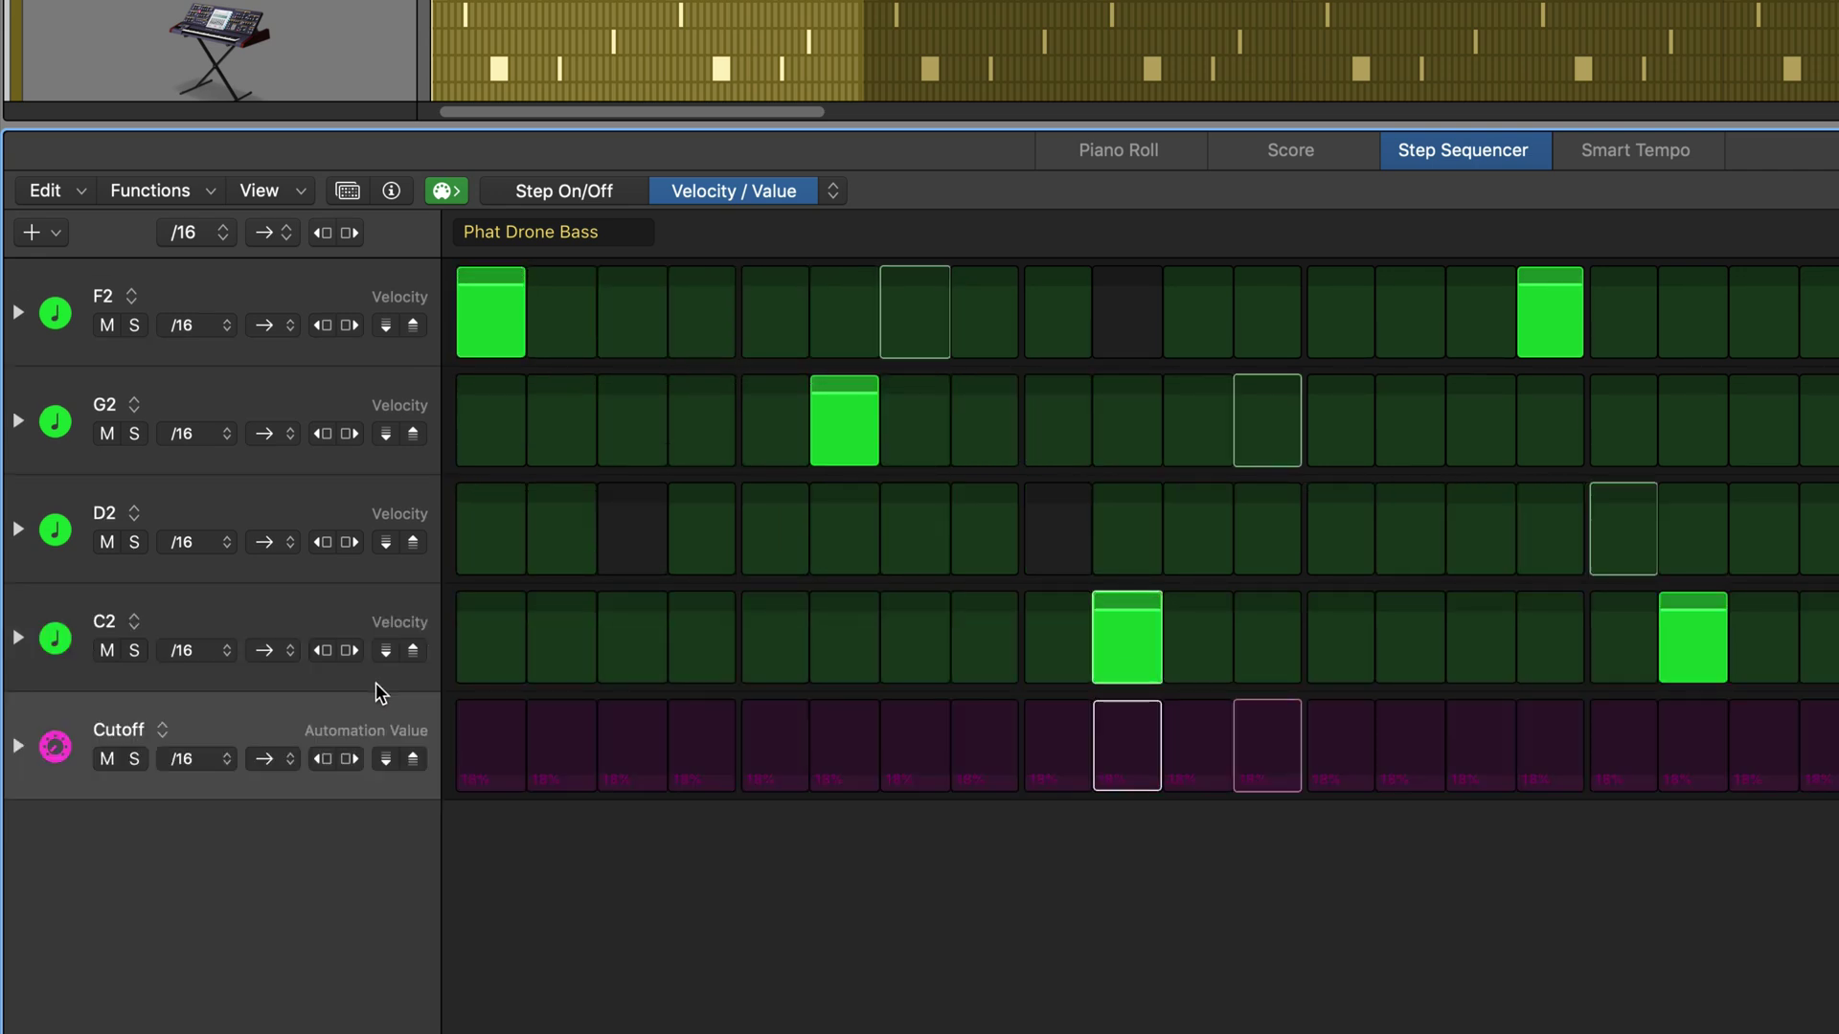
In Step On/Off mode, switch on the first, fourth and several later Cutoff steps at 18%.
click(600, 189)
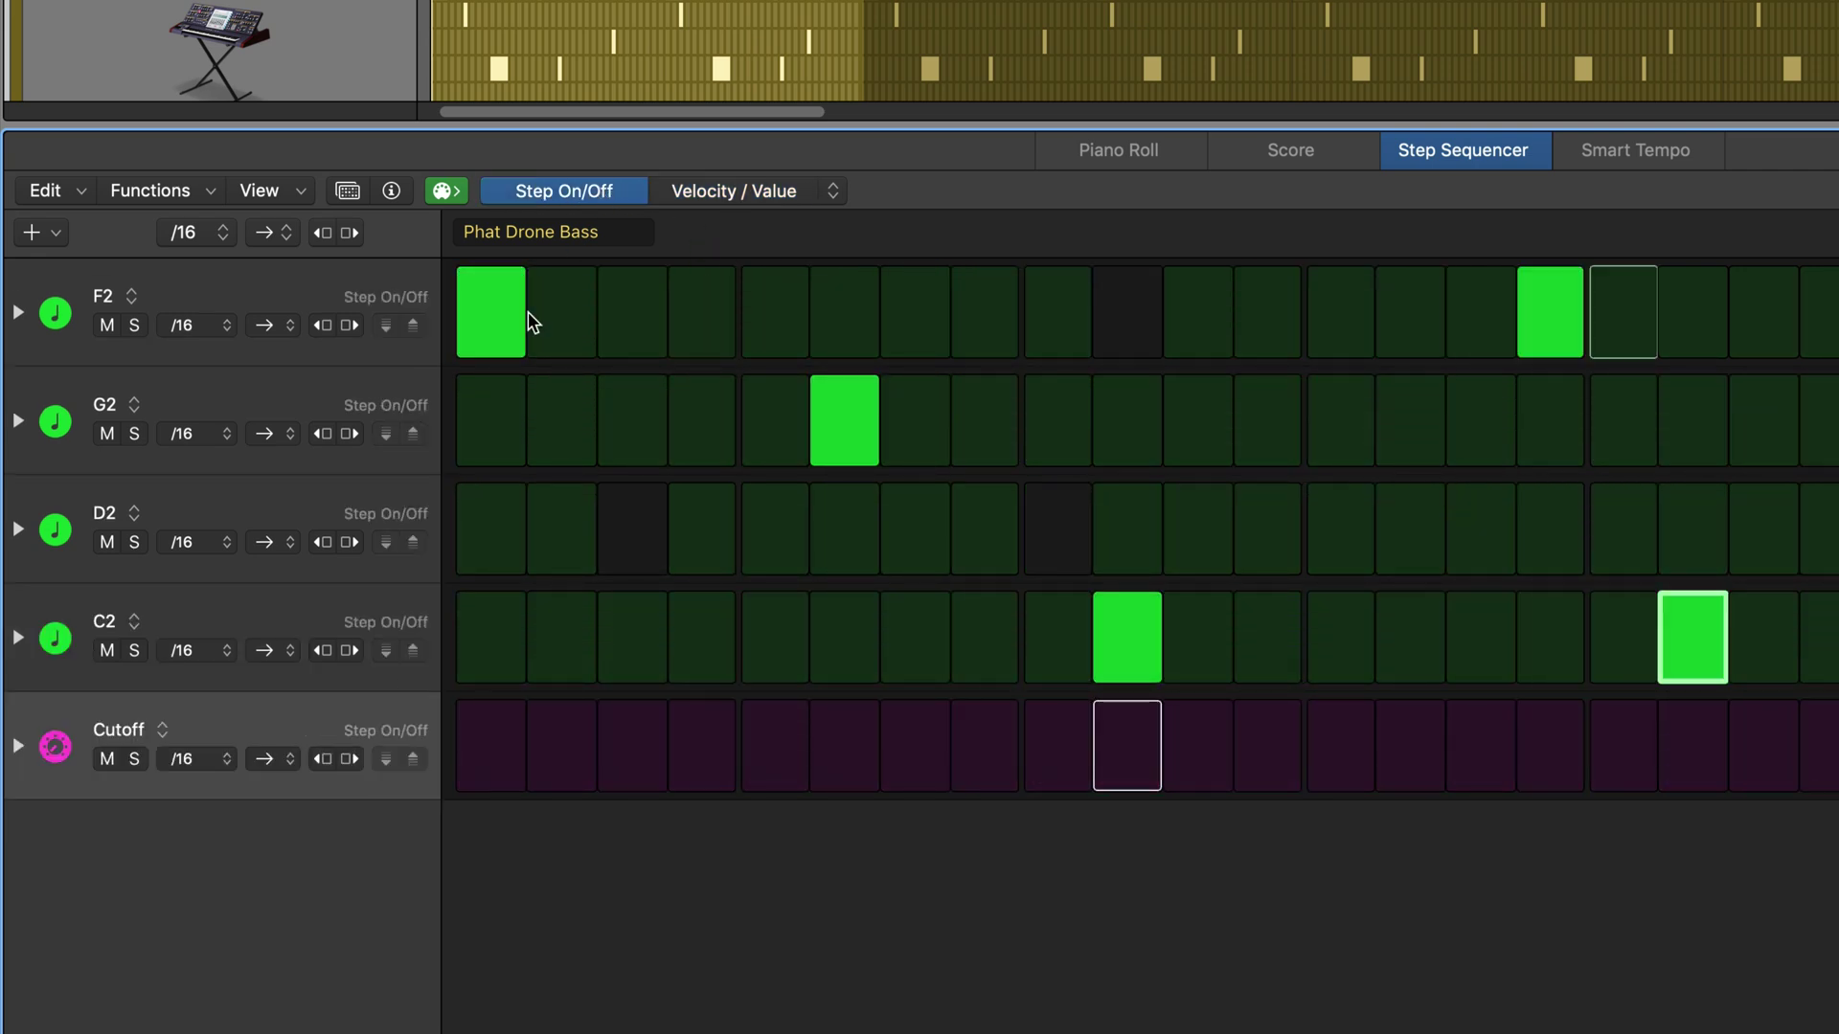
click(500, 728)
click(714, 724)
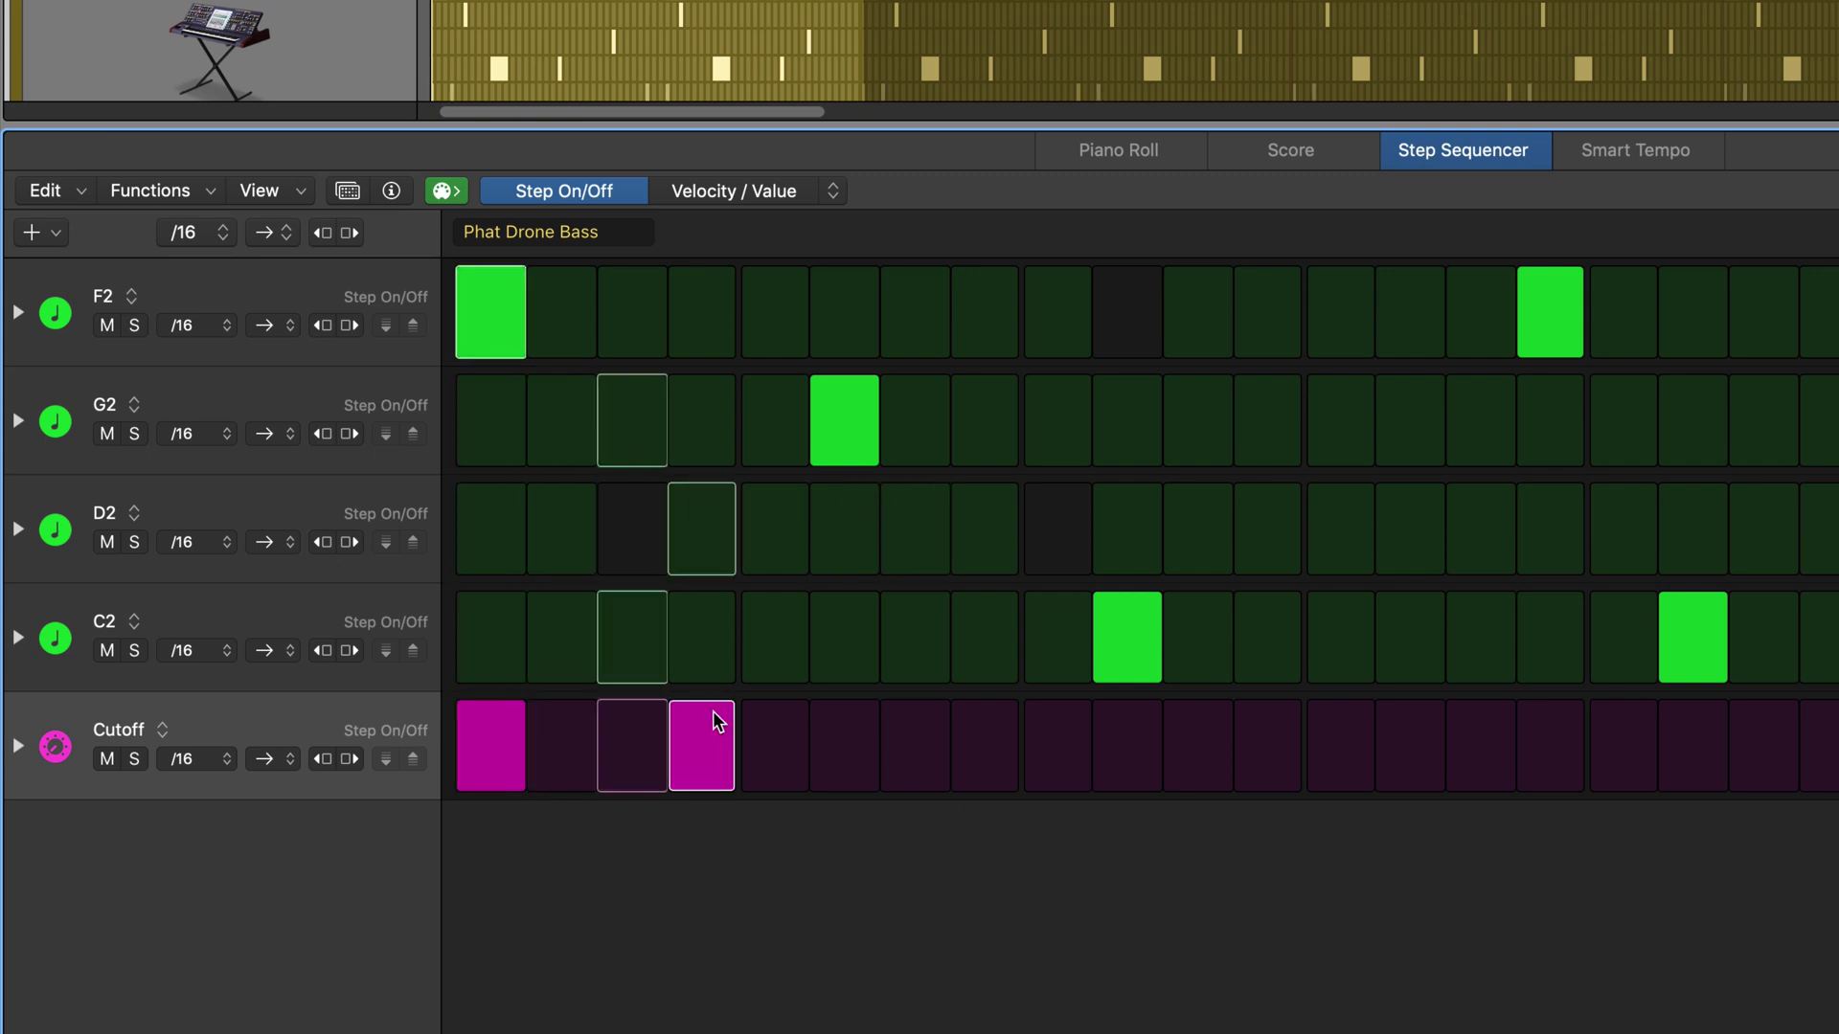
click(1201, 735)
click(1476, 732)
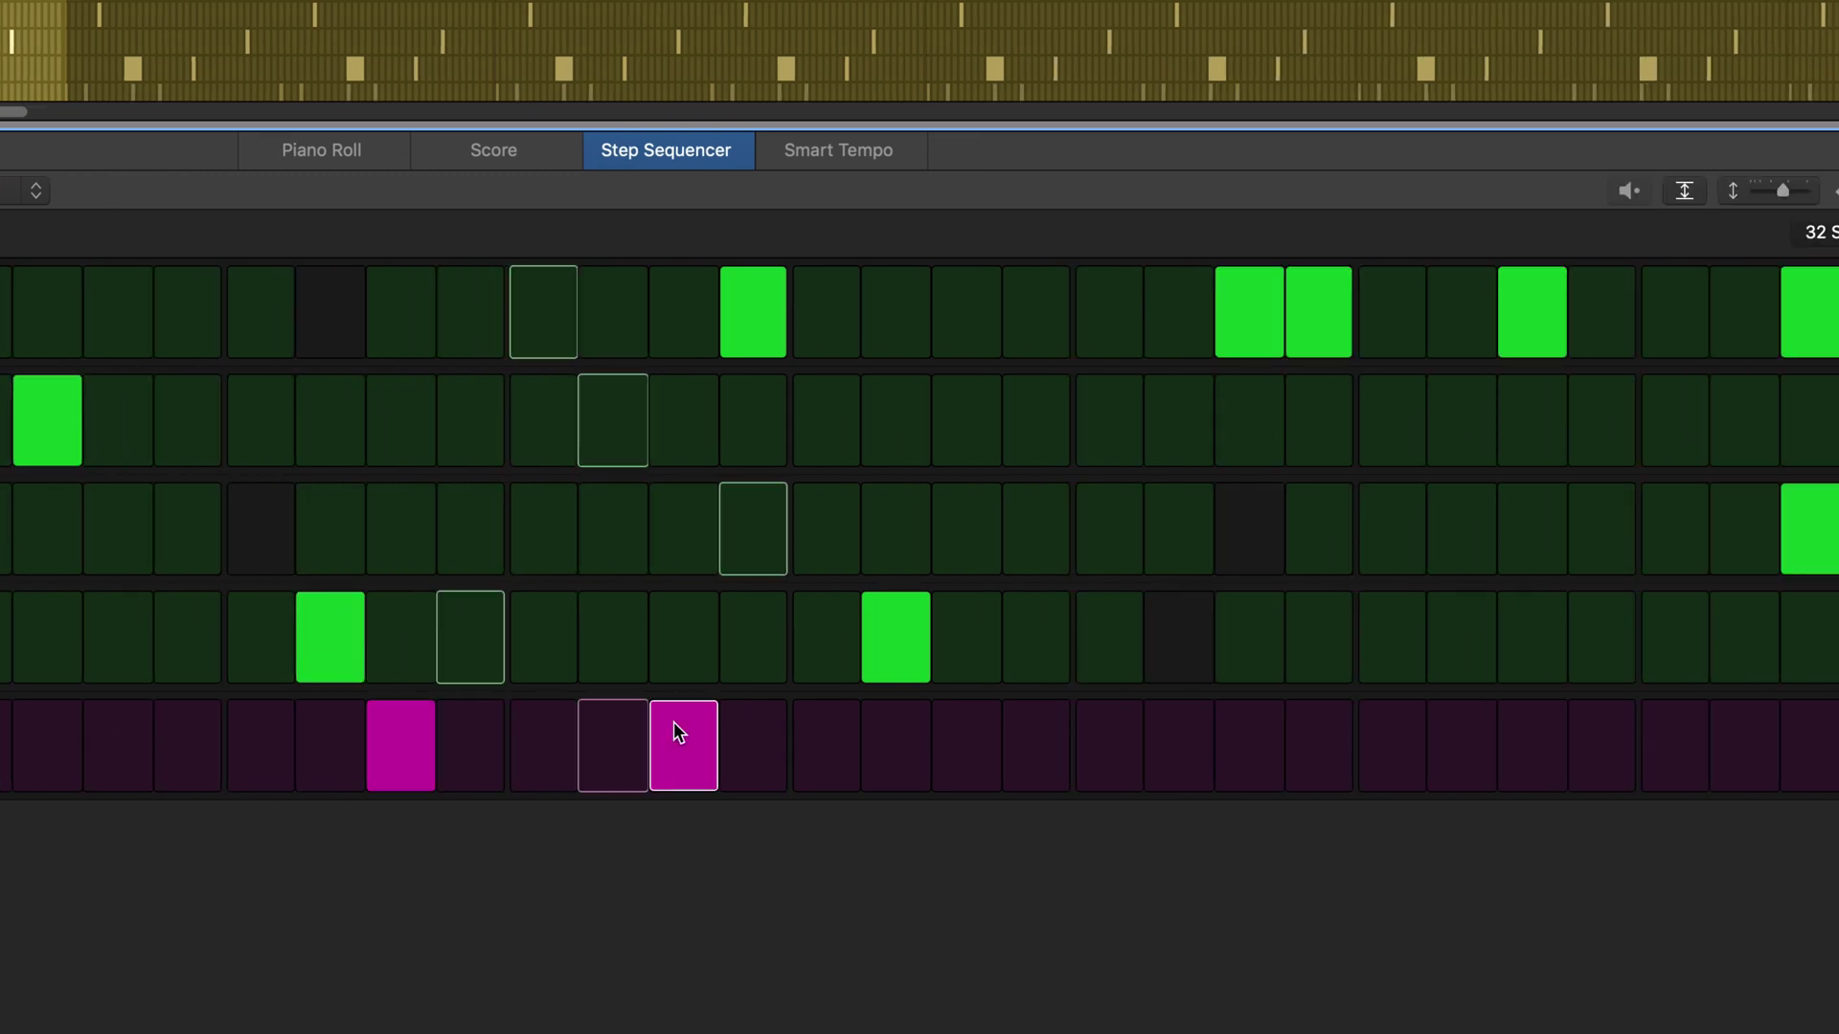
click(1245, 737)
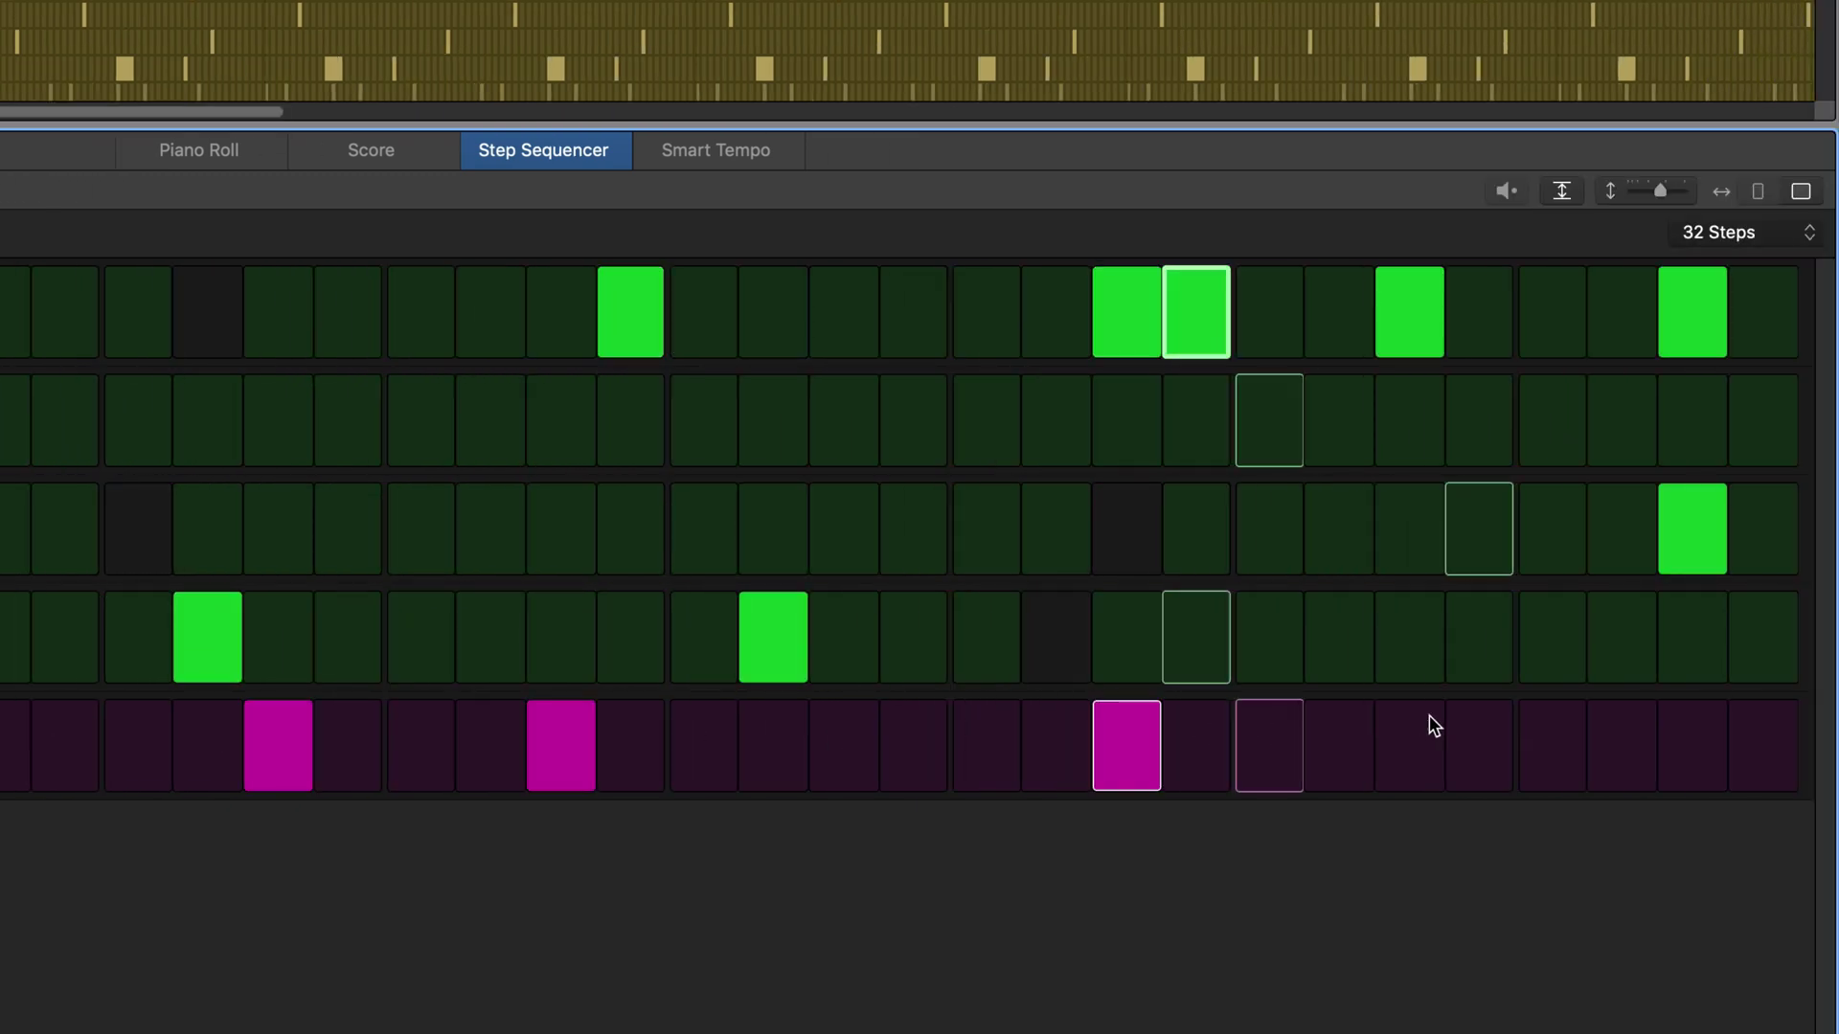
click(1477, 733)
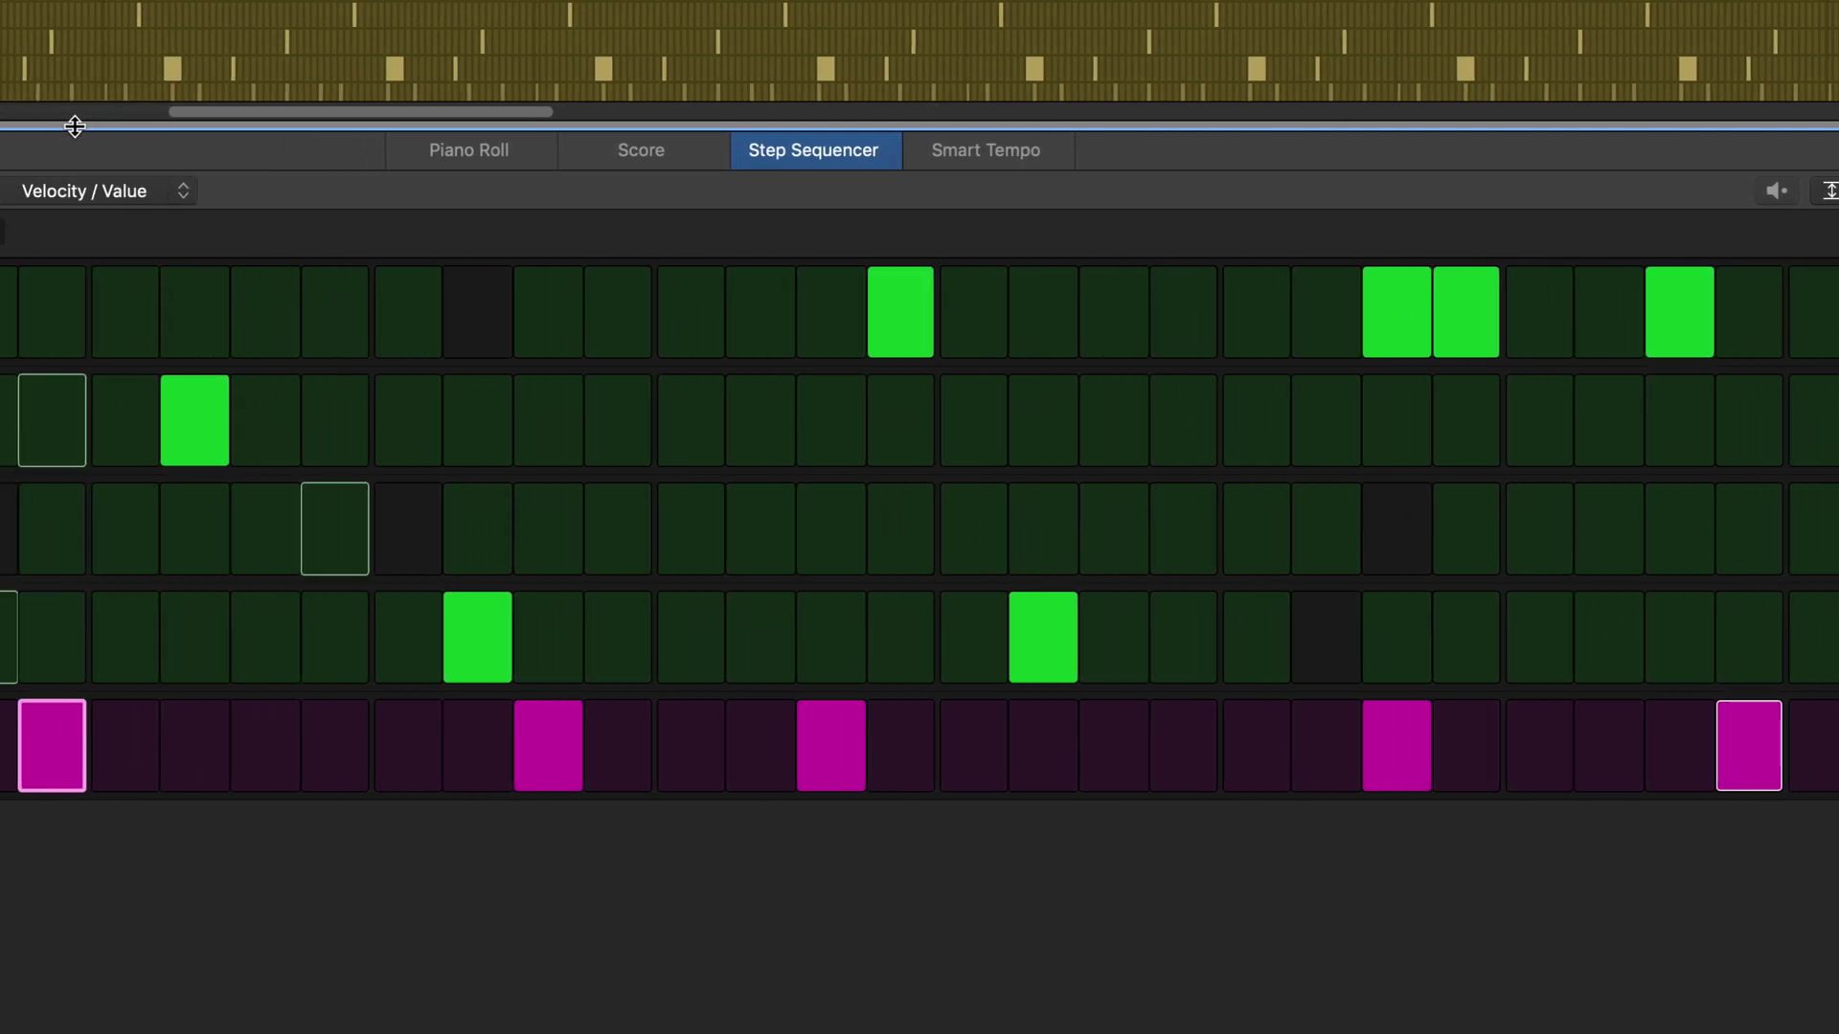
click(112, 190)
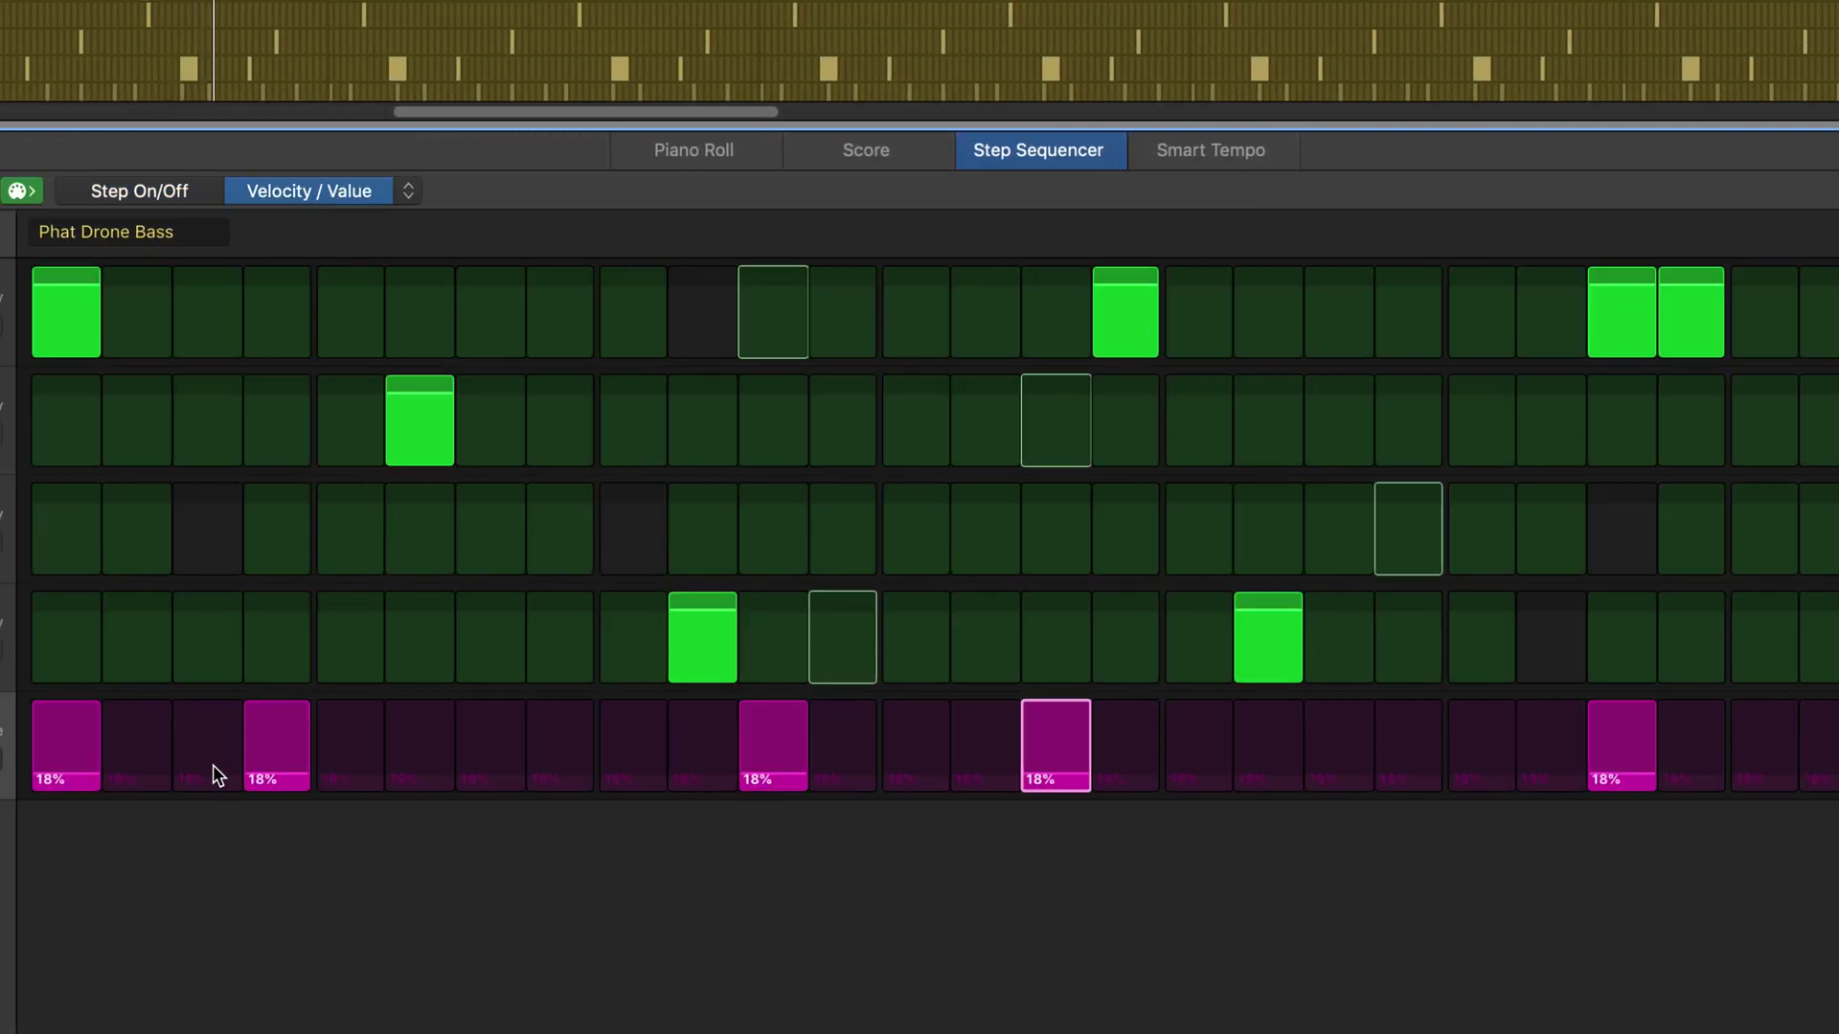
Raise three Cutoff steps to 67%, 65% and 64%.
drag(73, 770, 78, 727)
drag(783, 783, 785, 728)
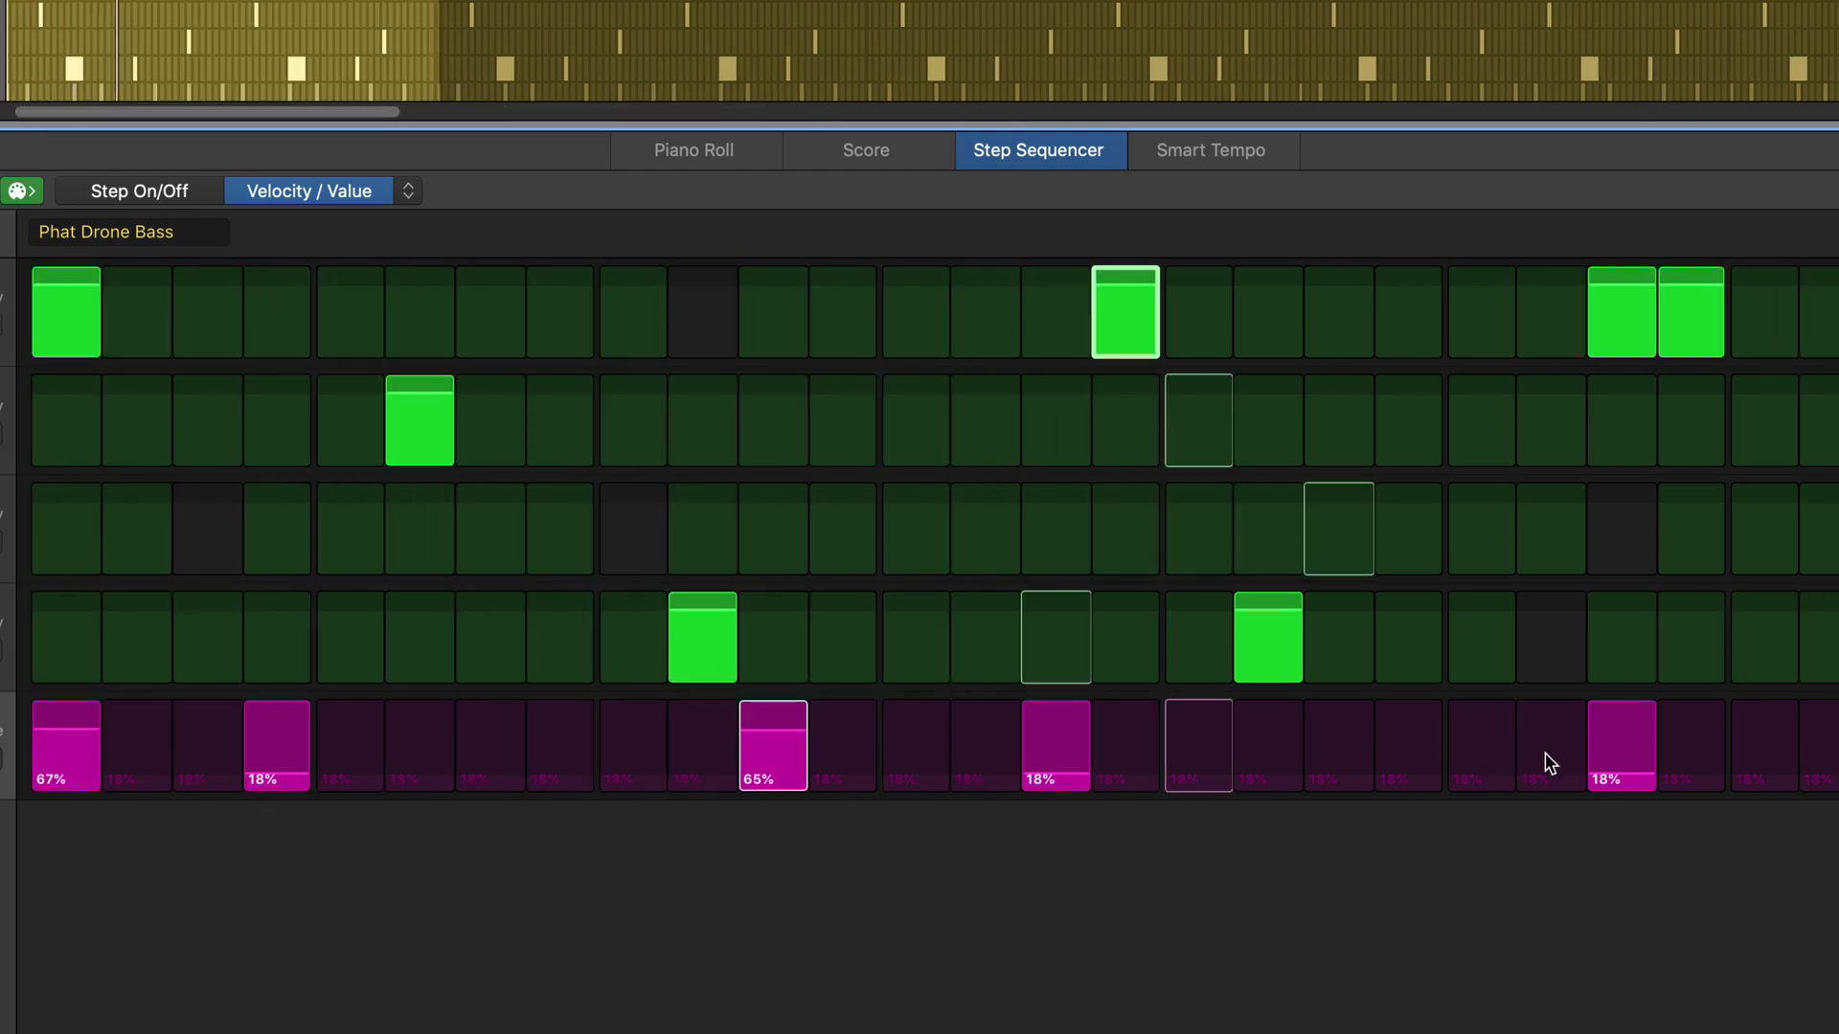
drag(1625, 777, 1632, 740)
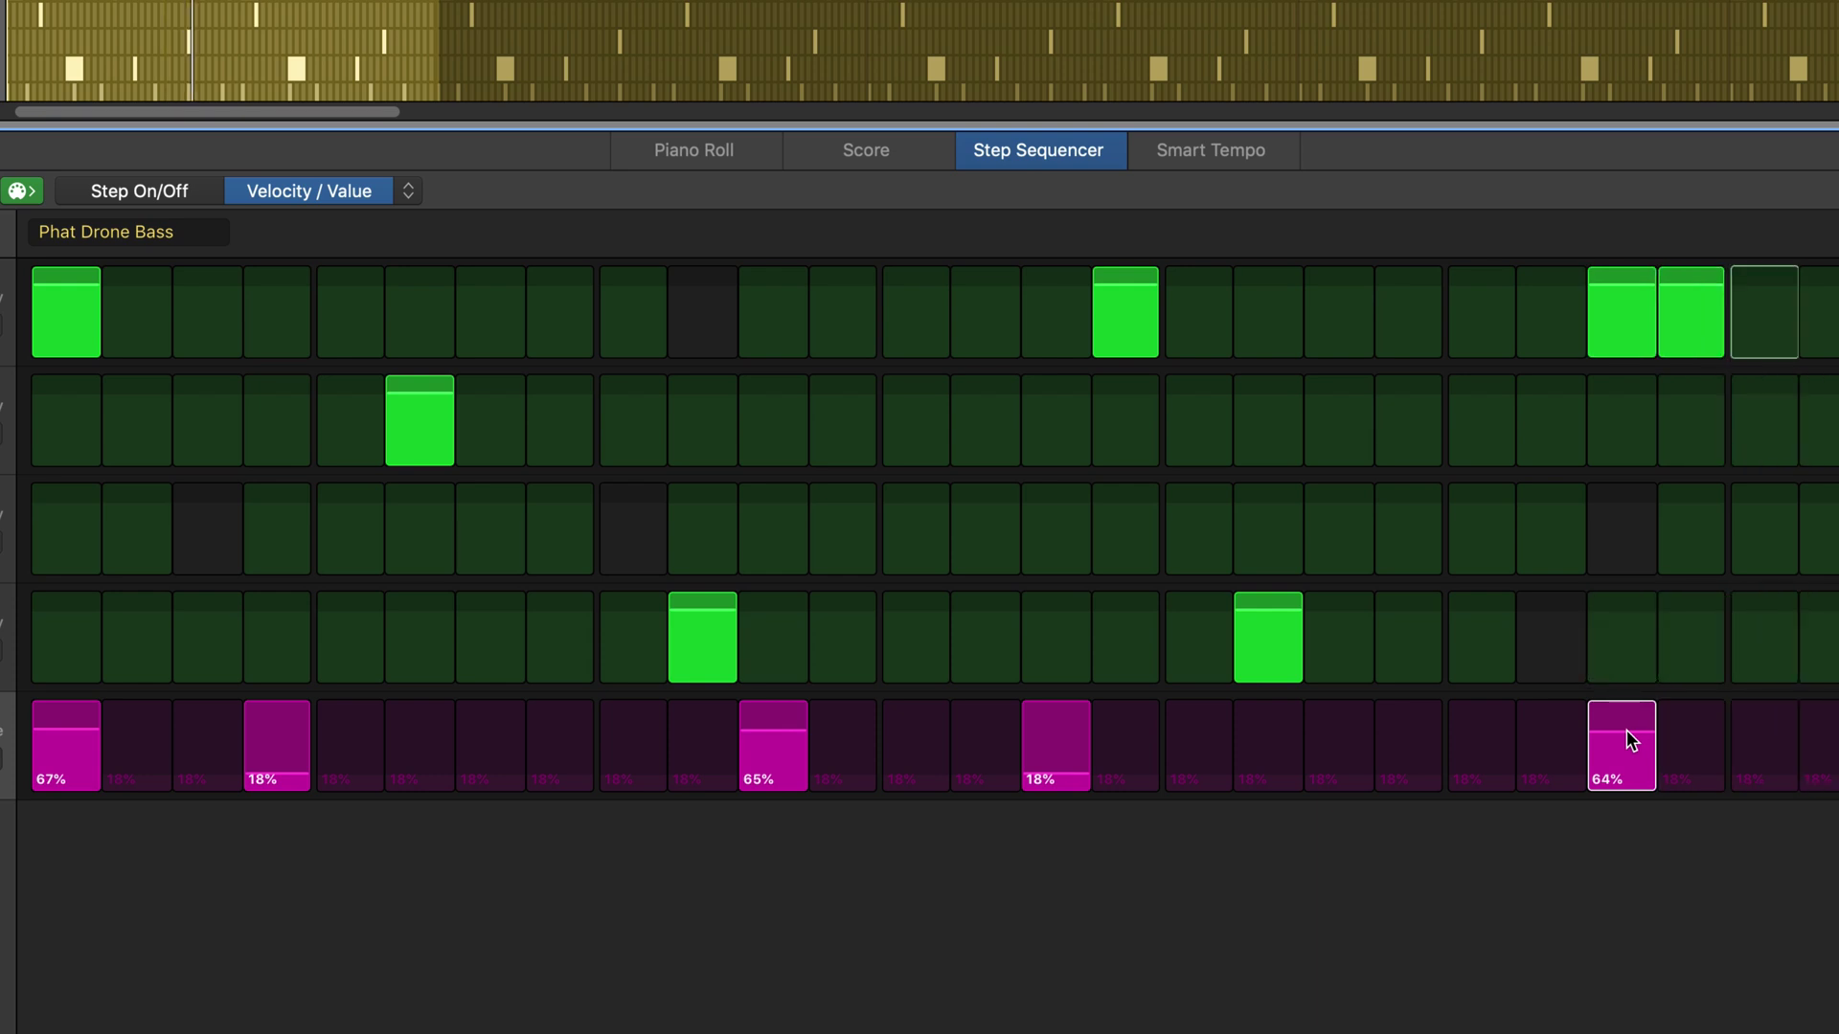
In Loop Start/End mode, start D2's loop at step 2, loop G2 over steps 4–29, then close the editor.
click(407, 192)
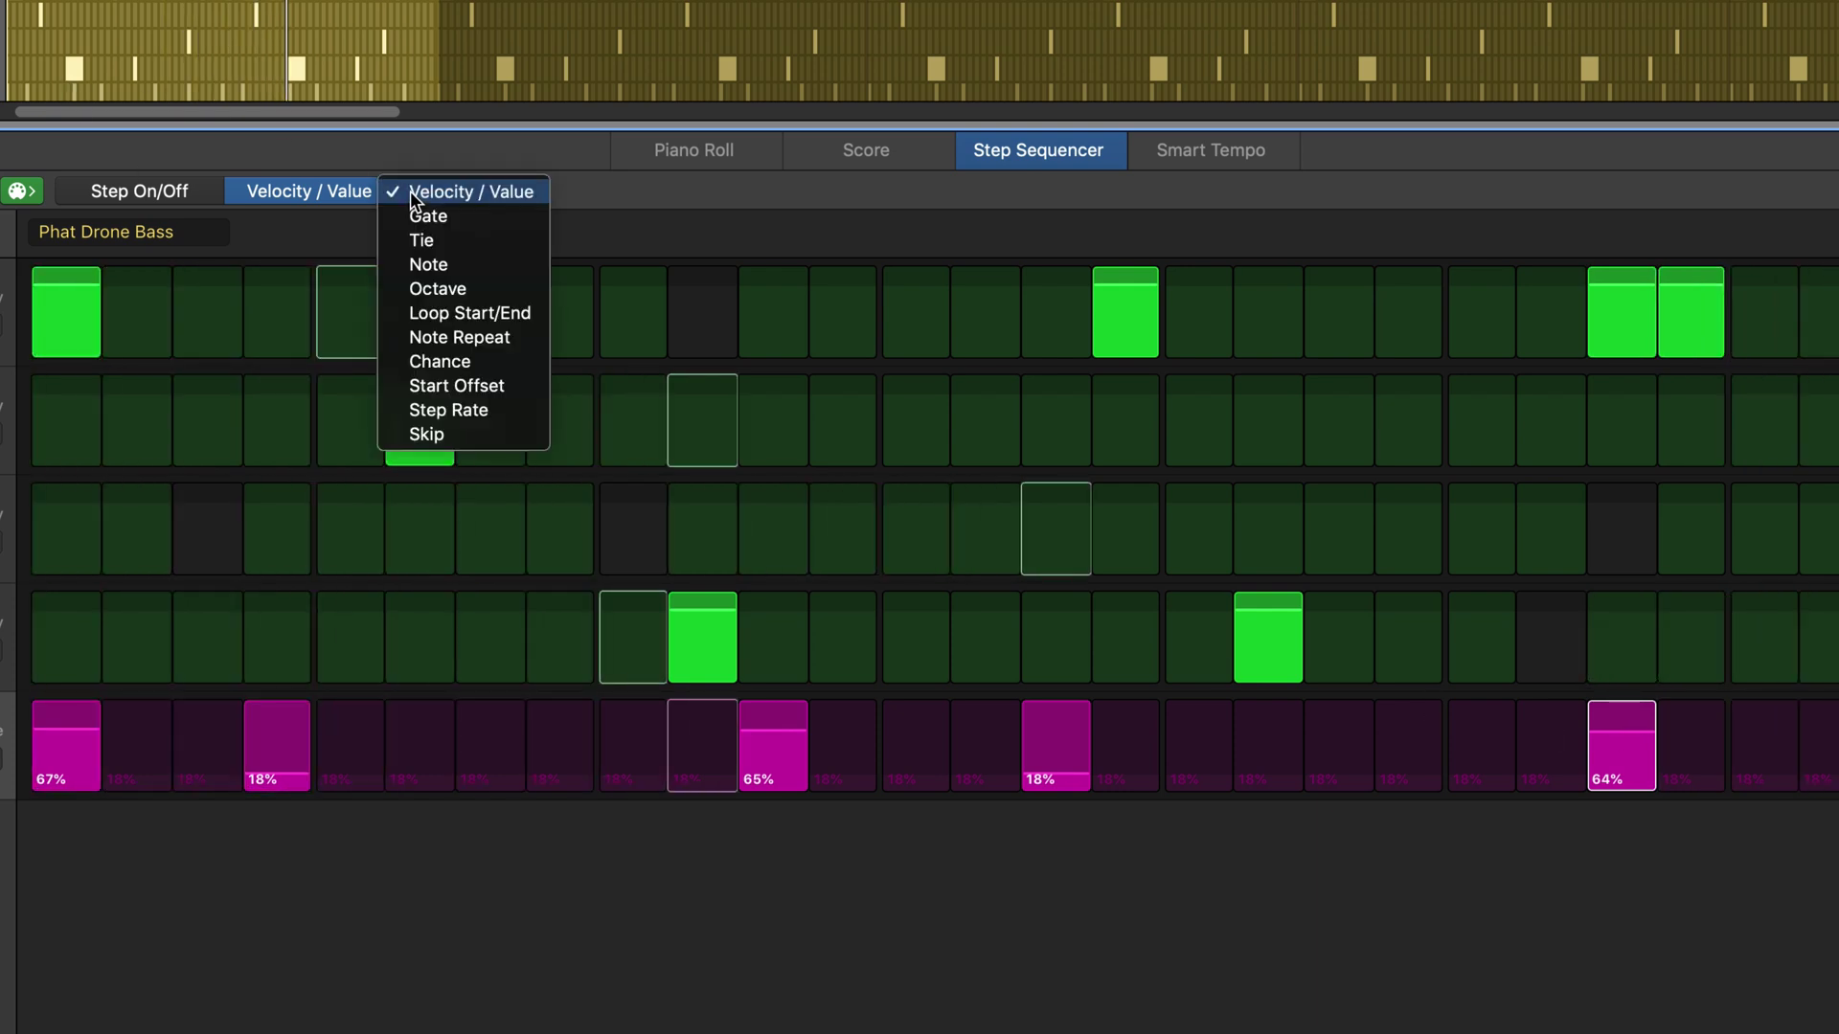
click(451, 312)
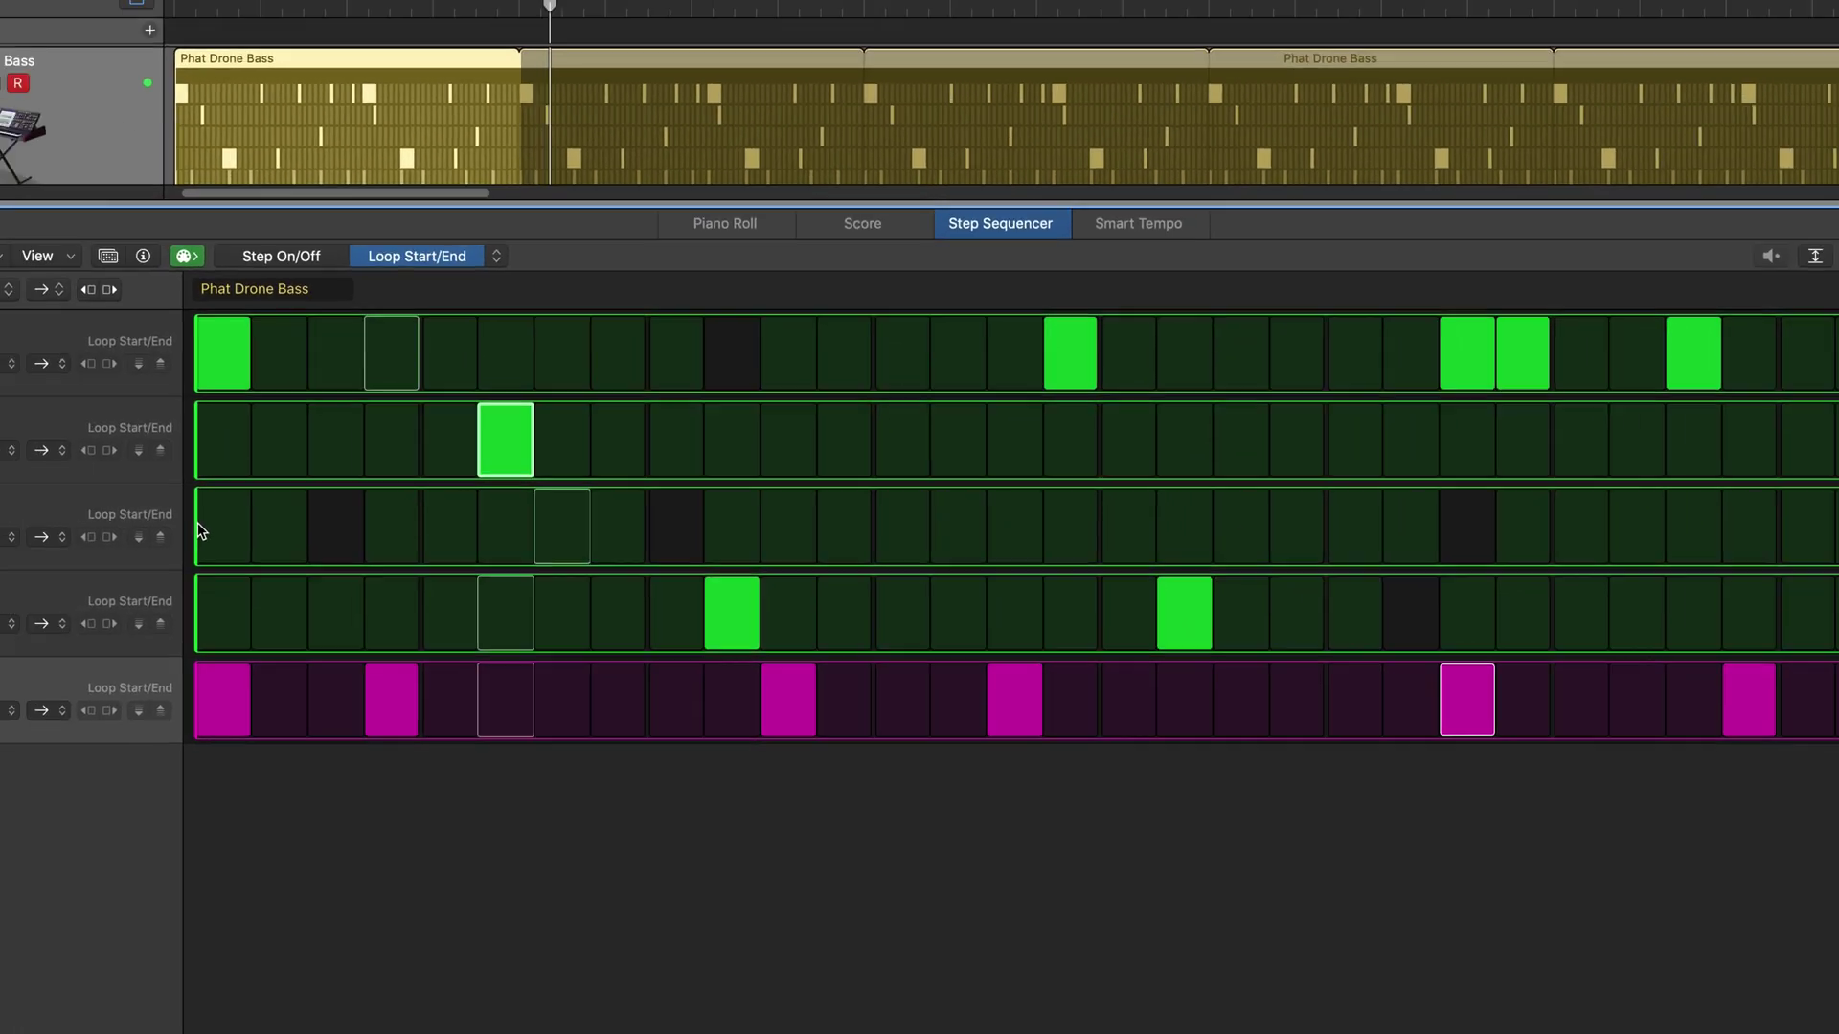
drag(119, 531, 165, 533)
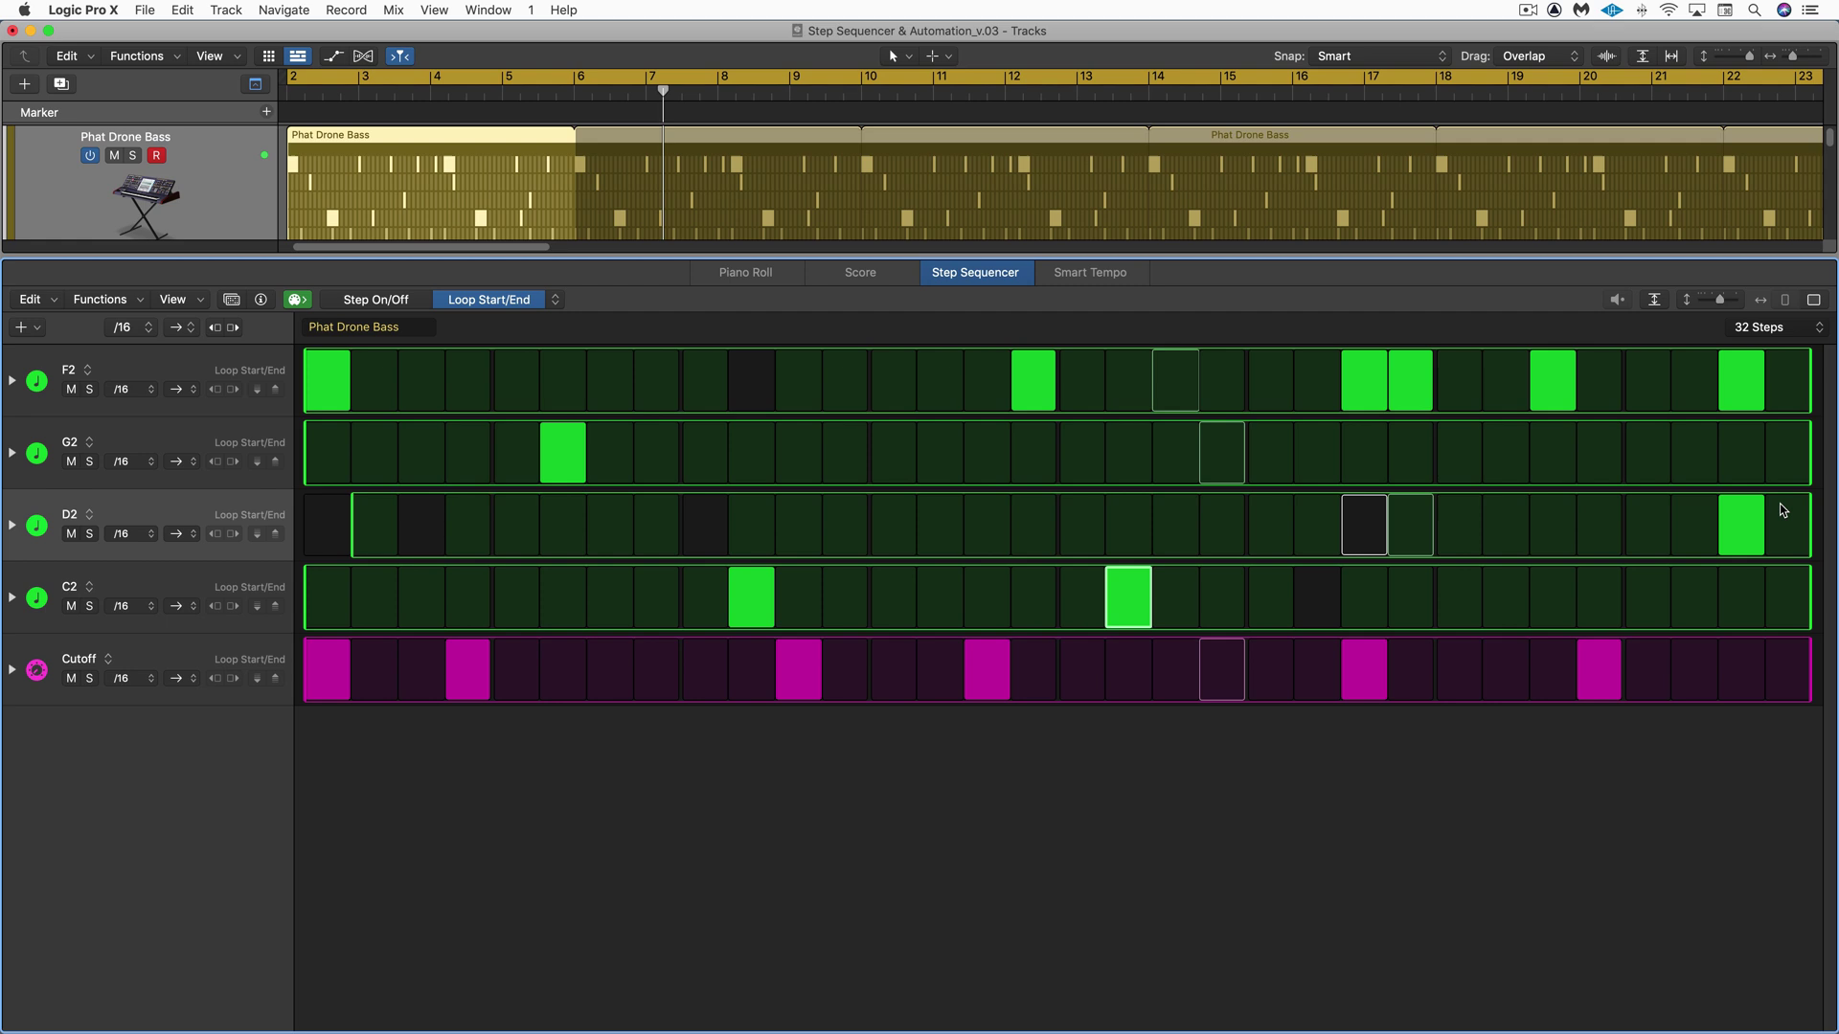
drag(1810, 460, 1660, 472)
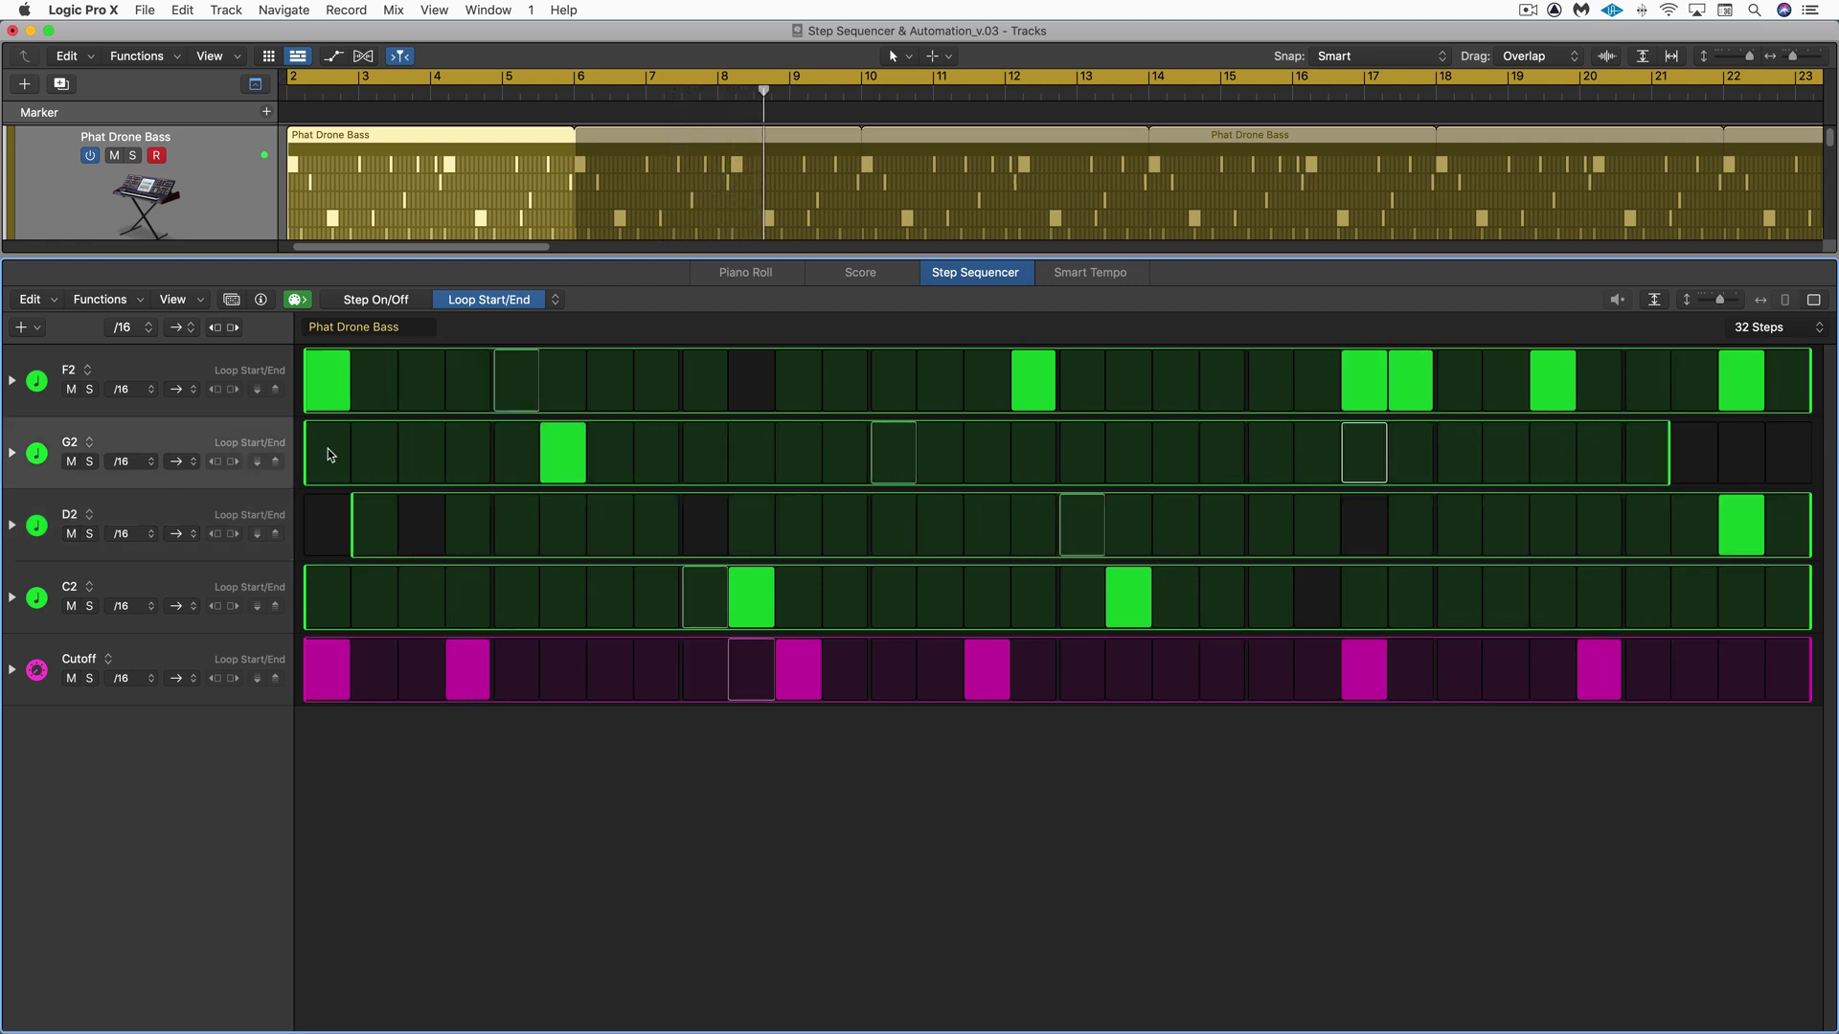
drag(307, 456, 455, 461)
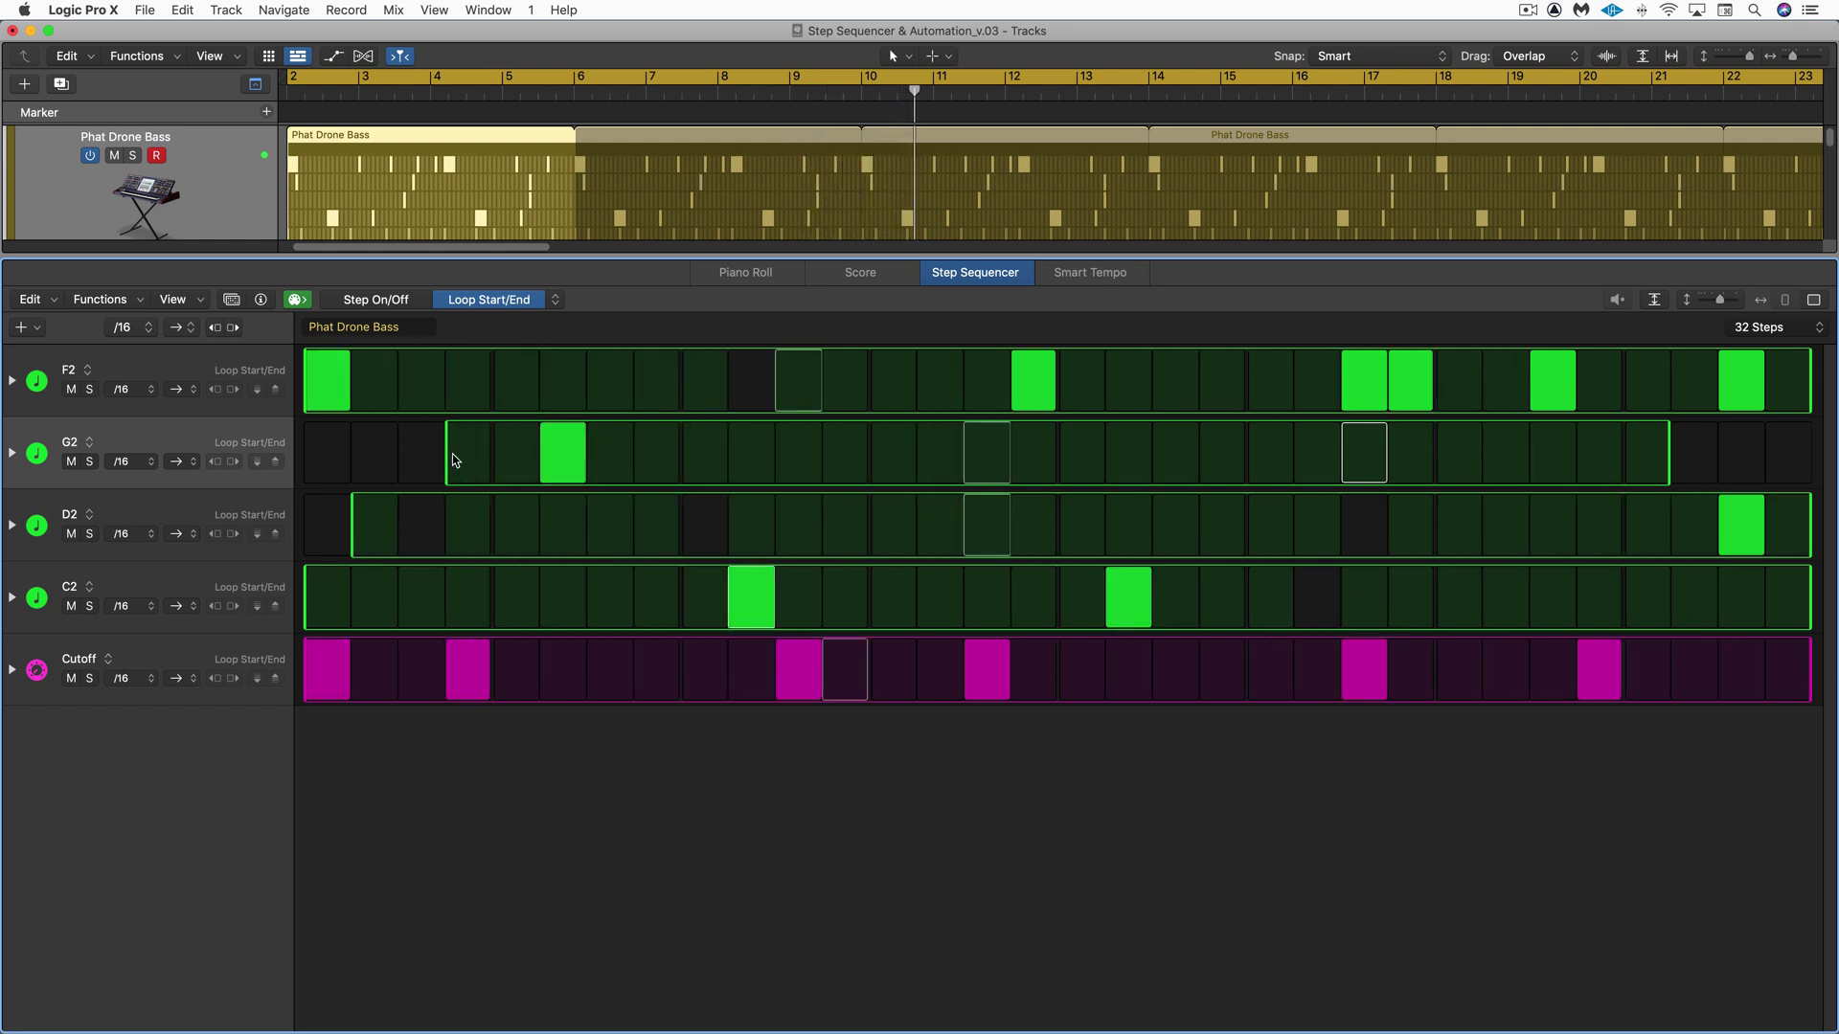
key(e)
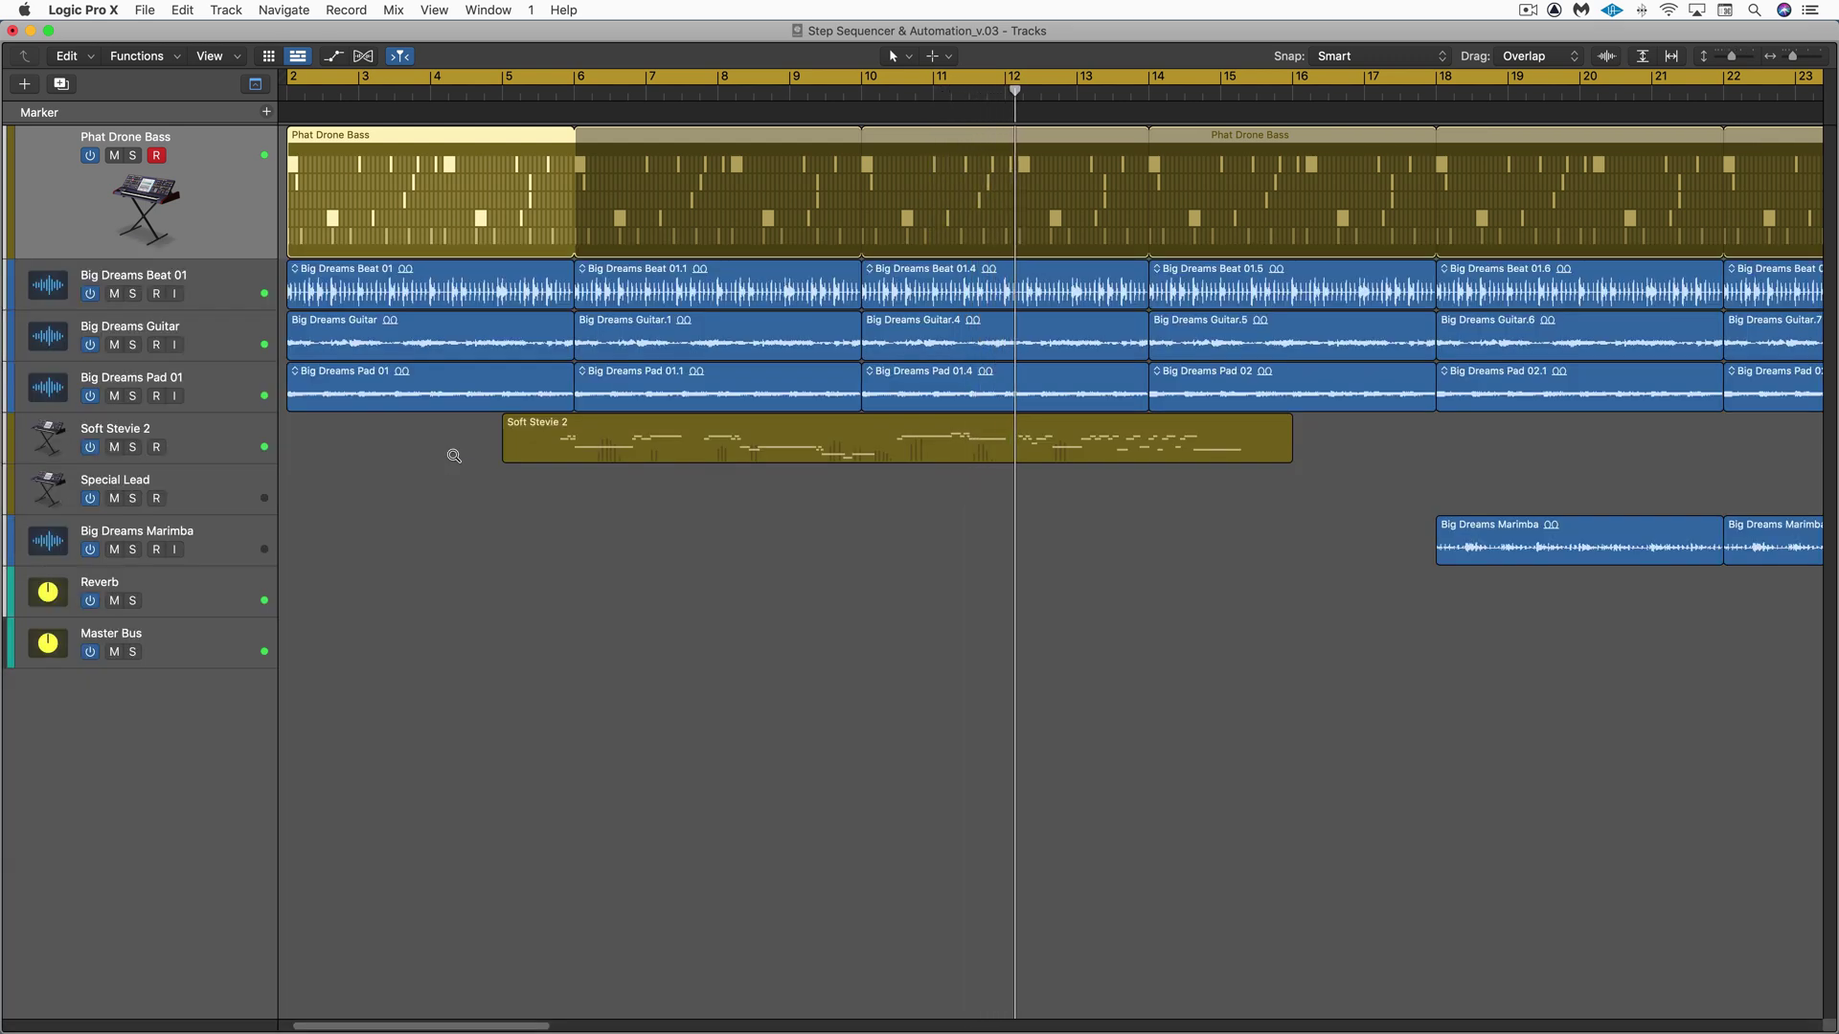
In the Live Loops grid, drag the Phat Drone Bass region into the first cell and copy it into the following cells.
key(alt+b)
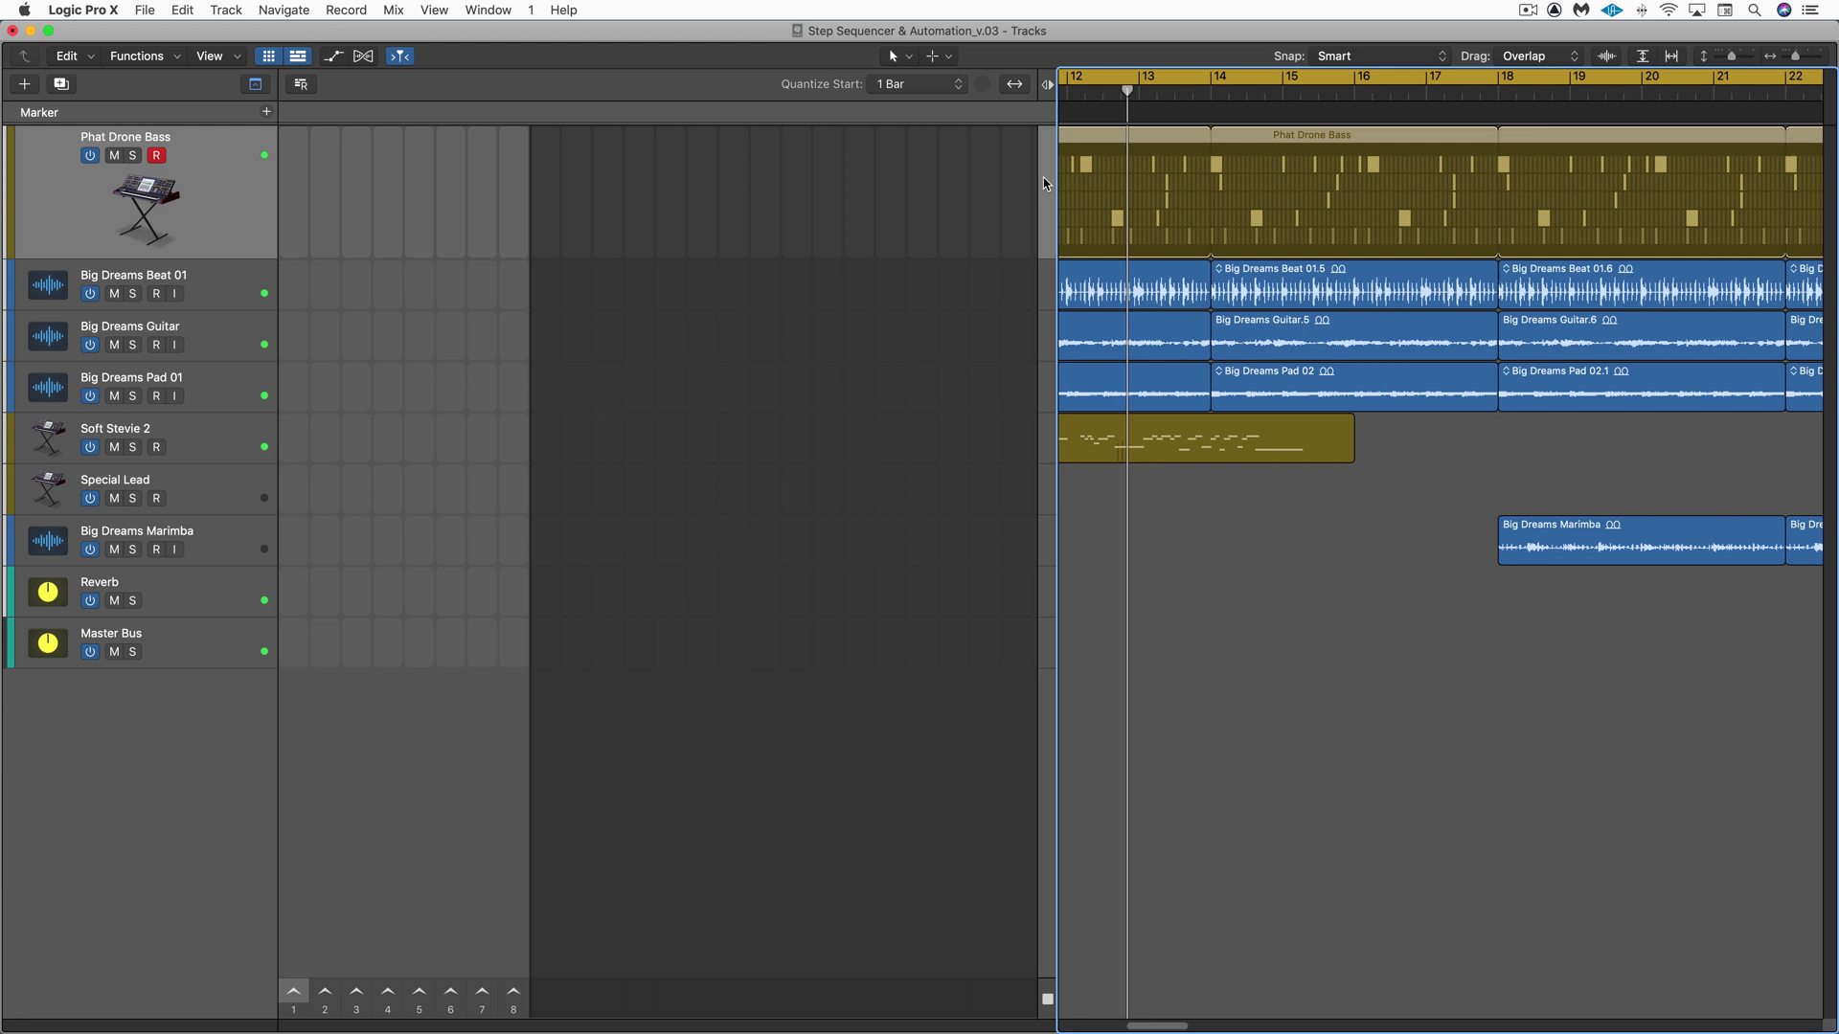
key(Return)
drag(1197, 158, 264, 141)
click(301, 153)
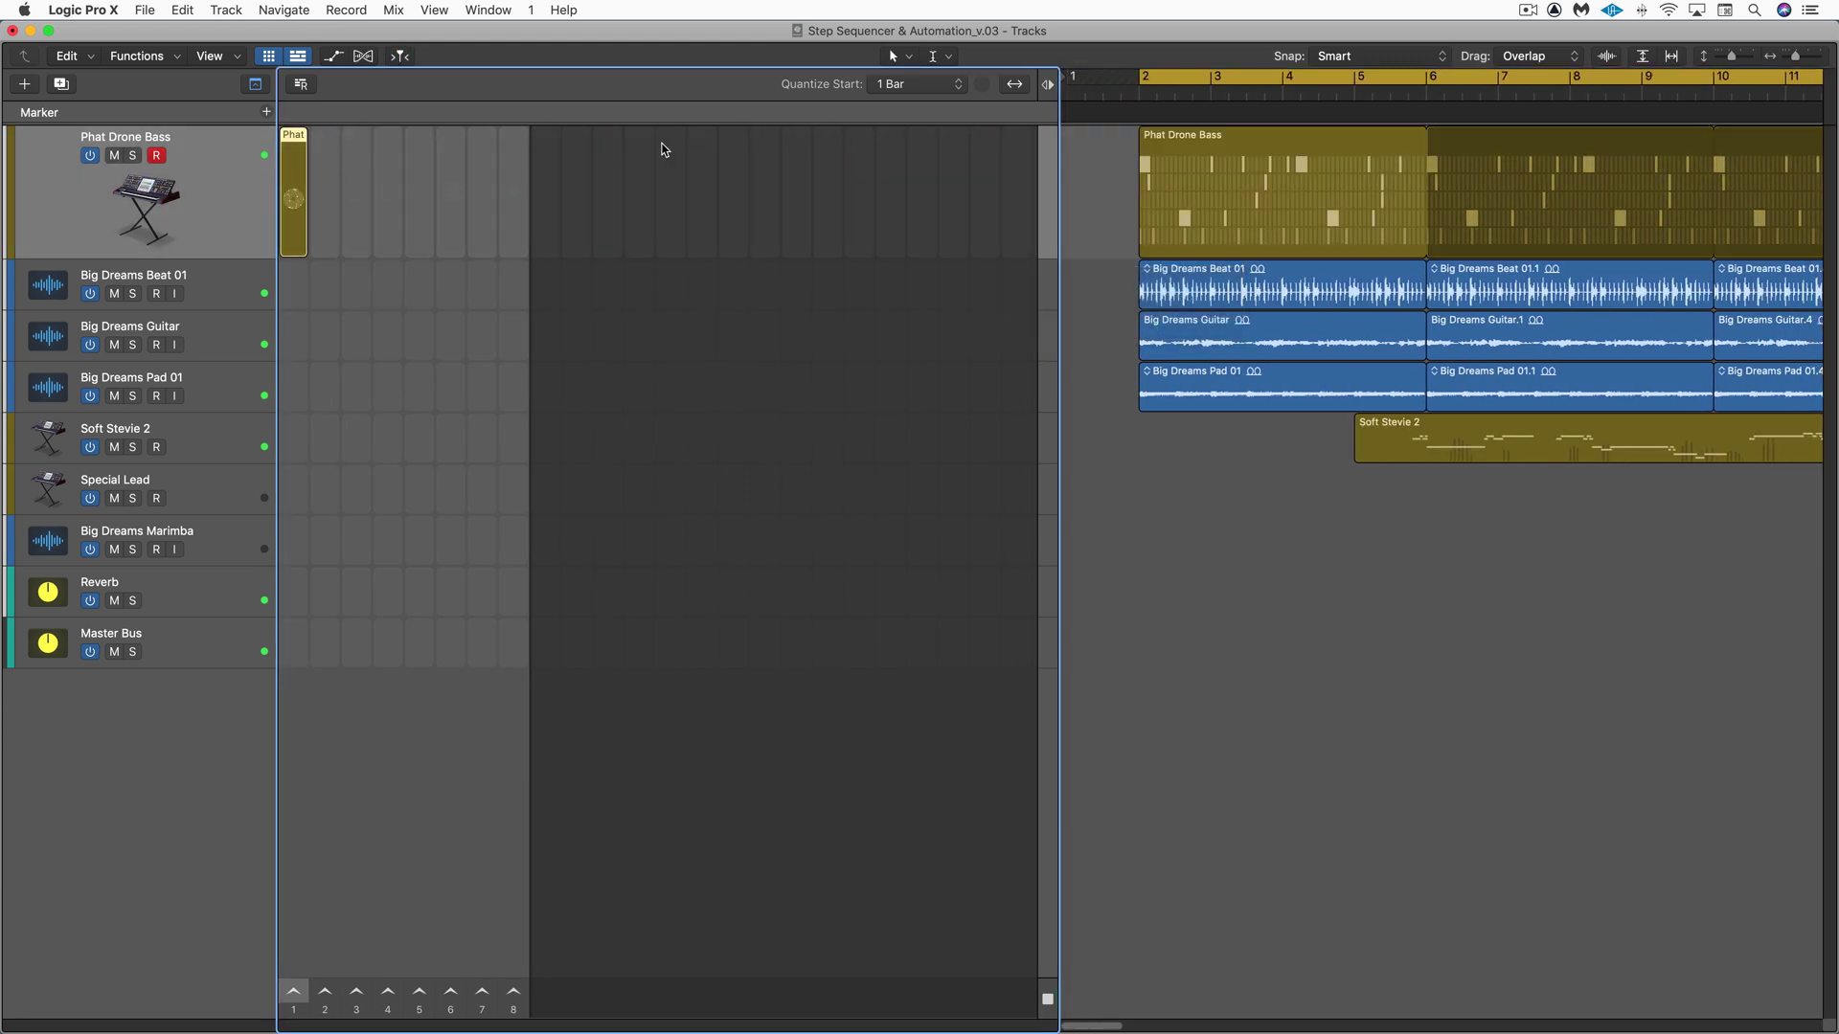
click(1224, 142)
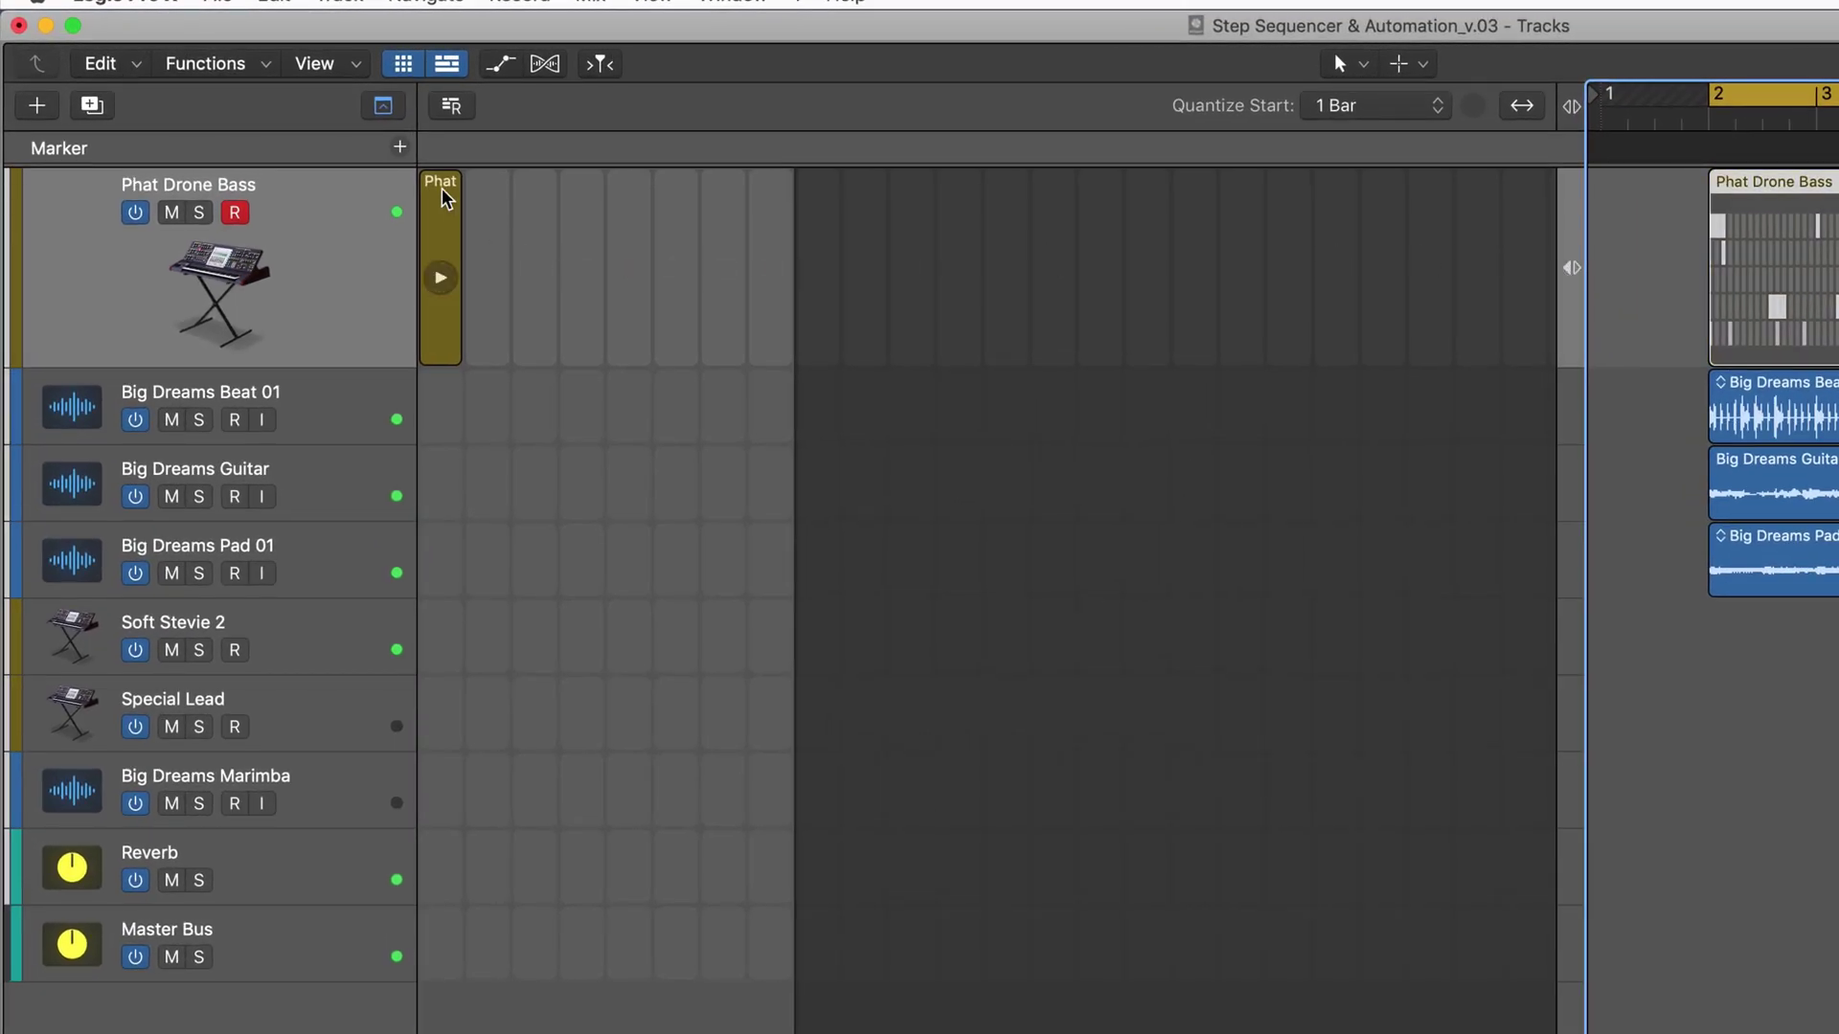
drag(455, 208, 479, 196)
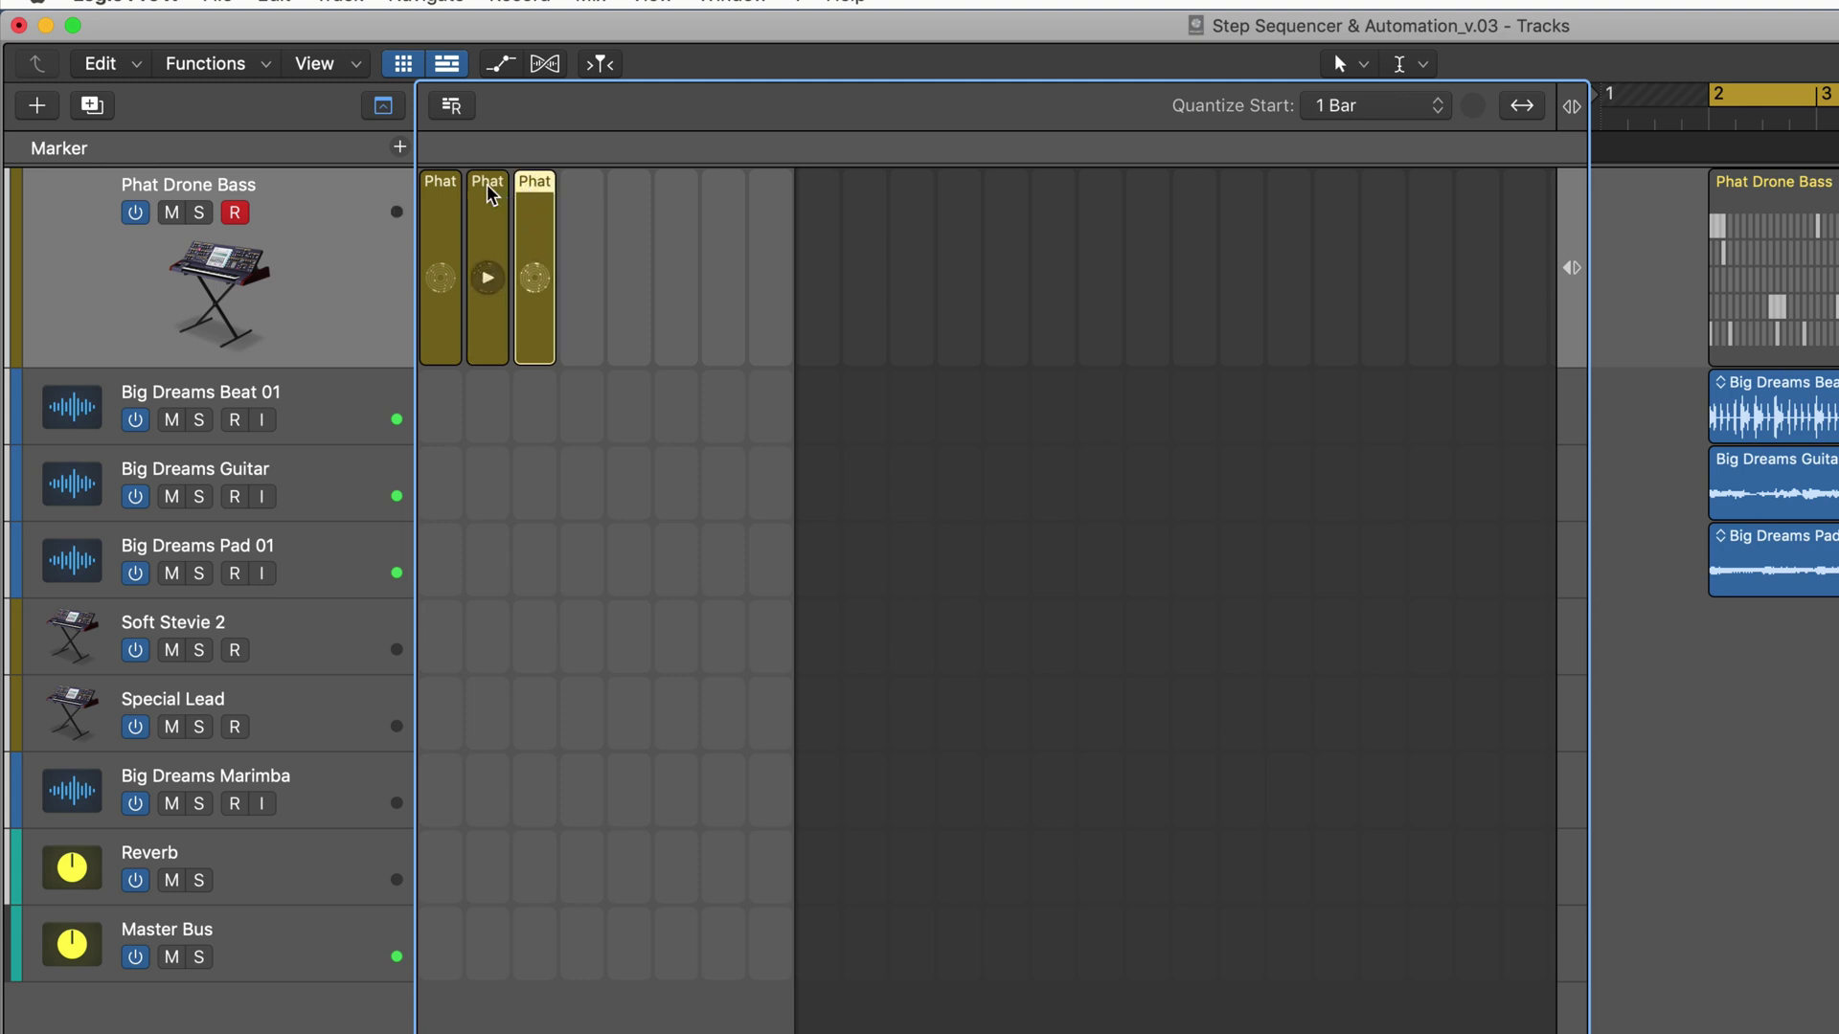
Set the D2 lane of the second Phat variation to ping-pong playback.
double_click(485, 190)
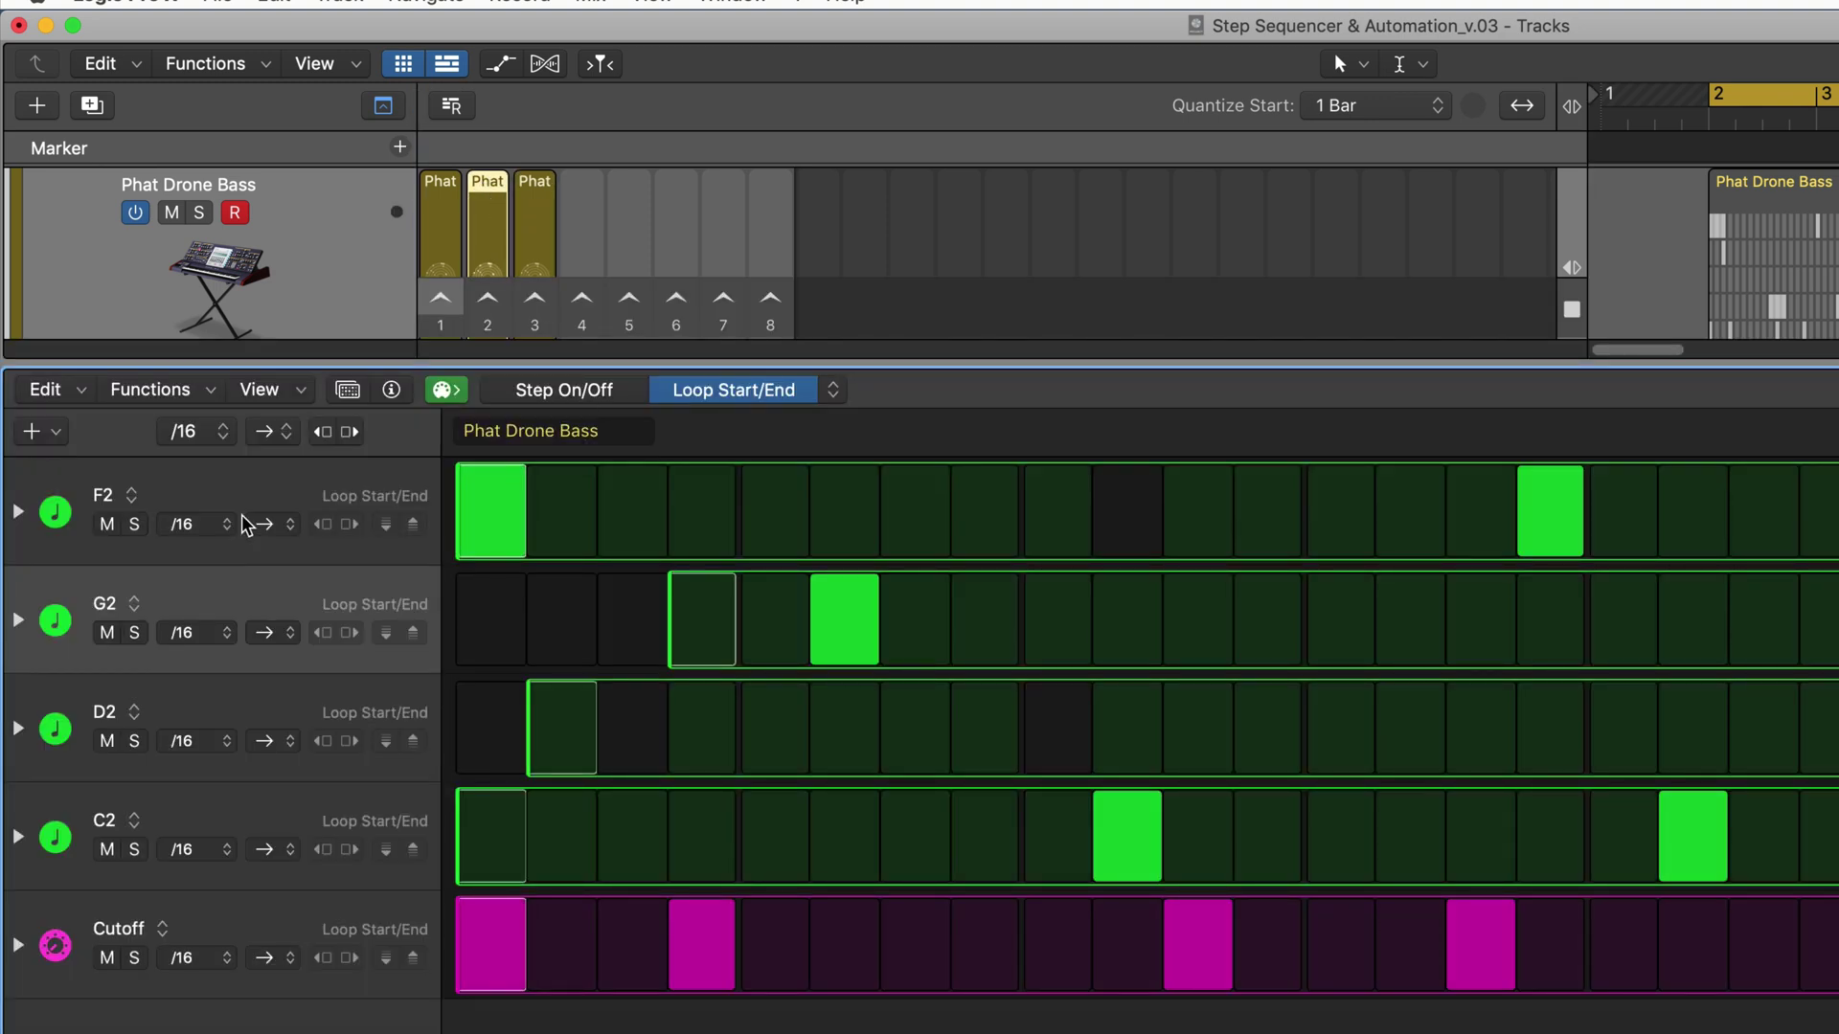
click(286, 751)
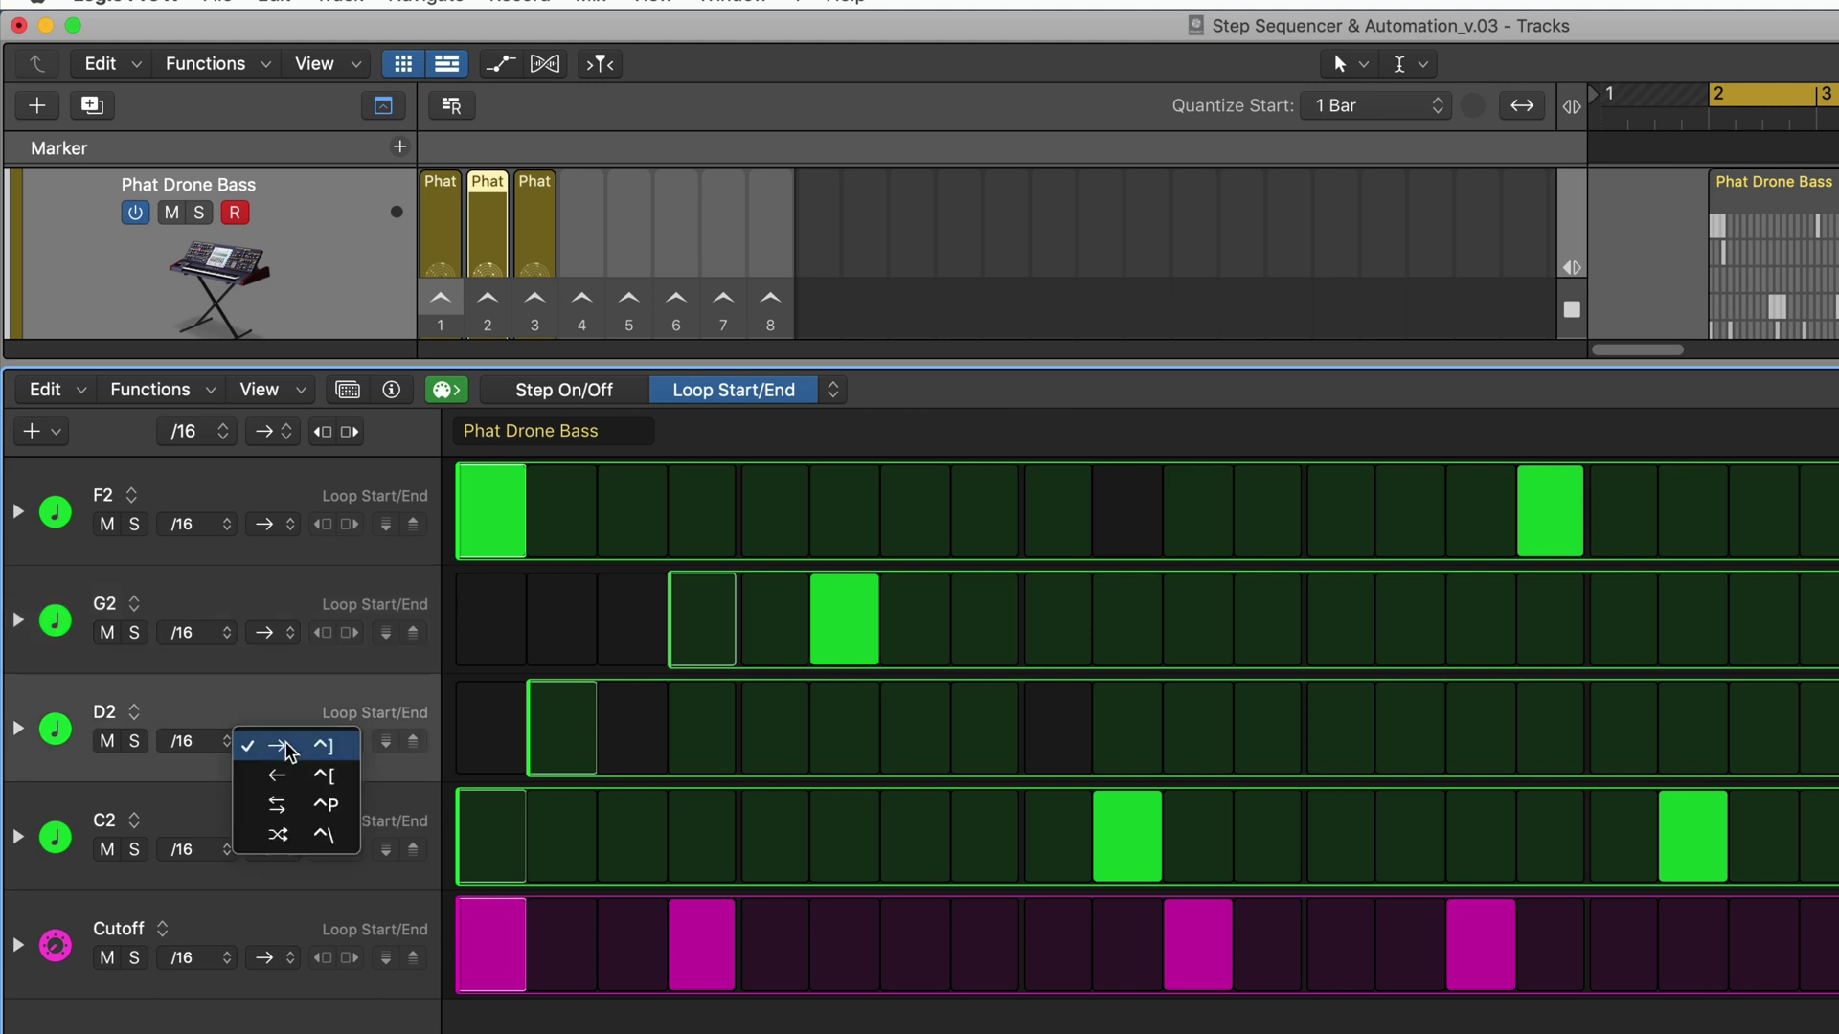
click(285, 807)
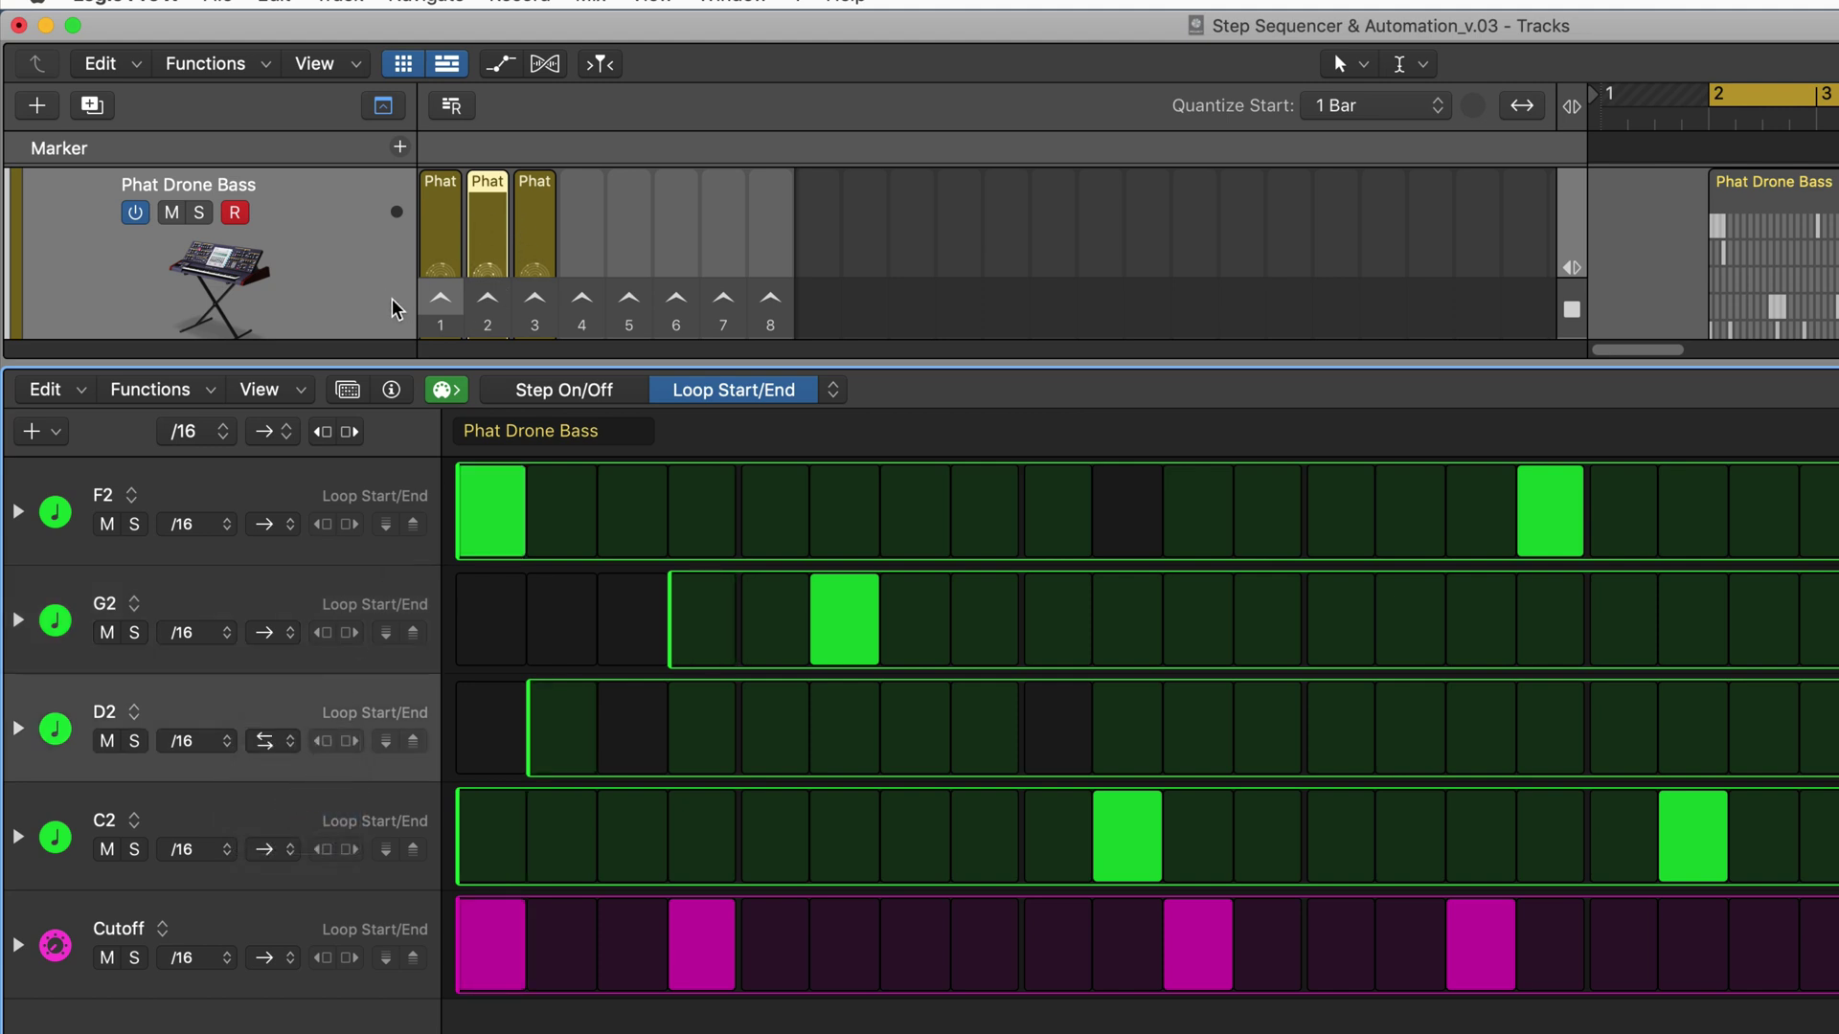
key(e)
Make the third Phat variation's C2 lane ping-pong, with its loop starting at step 7.
double_click(536, 189)
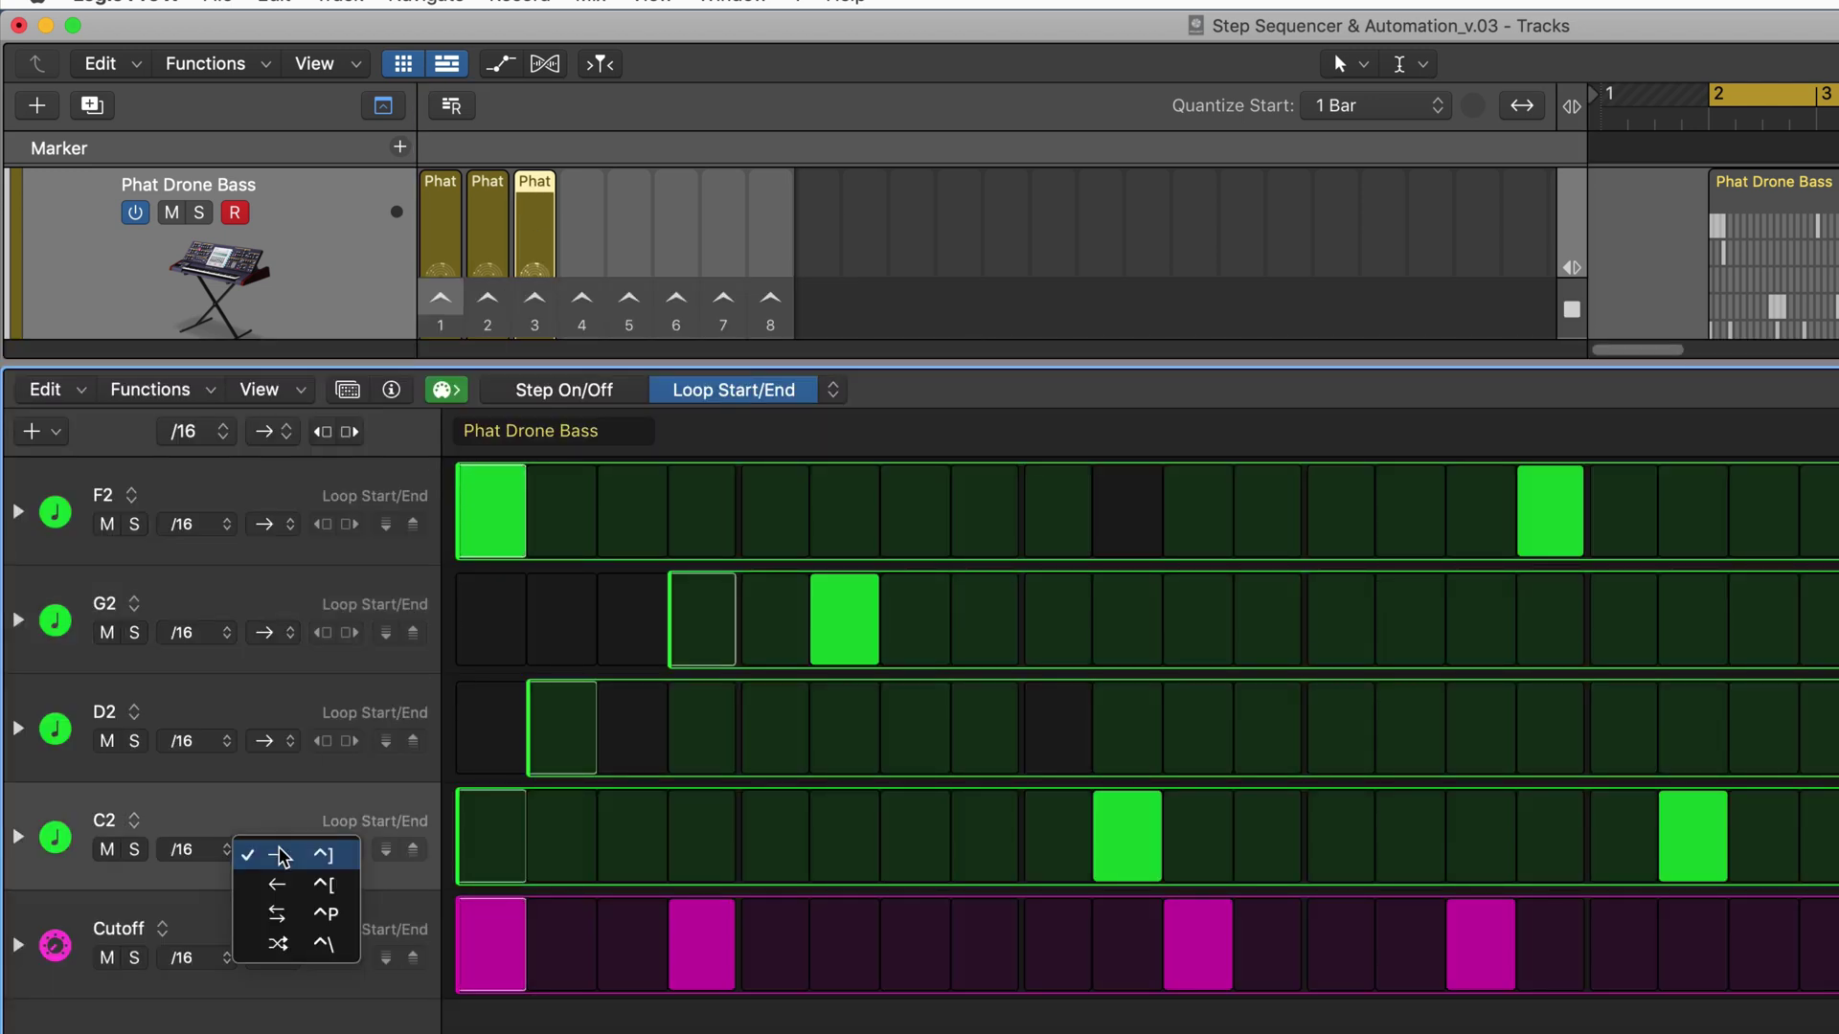
click(280, 915)
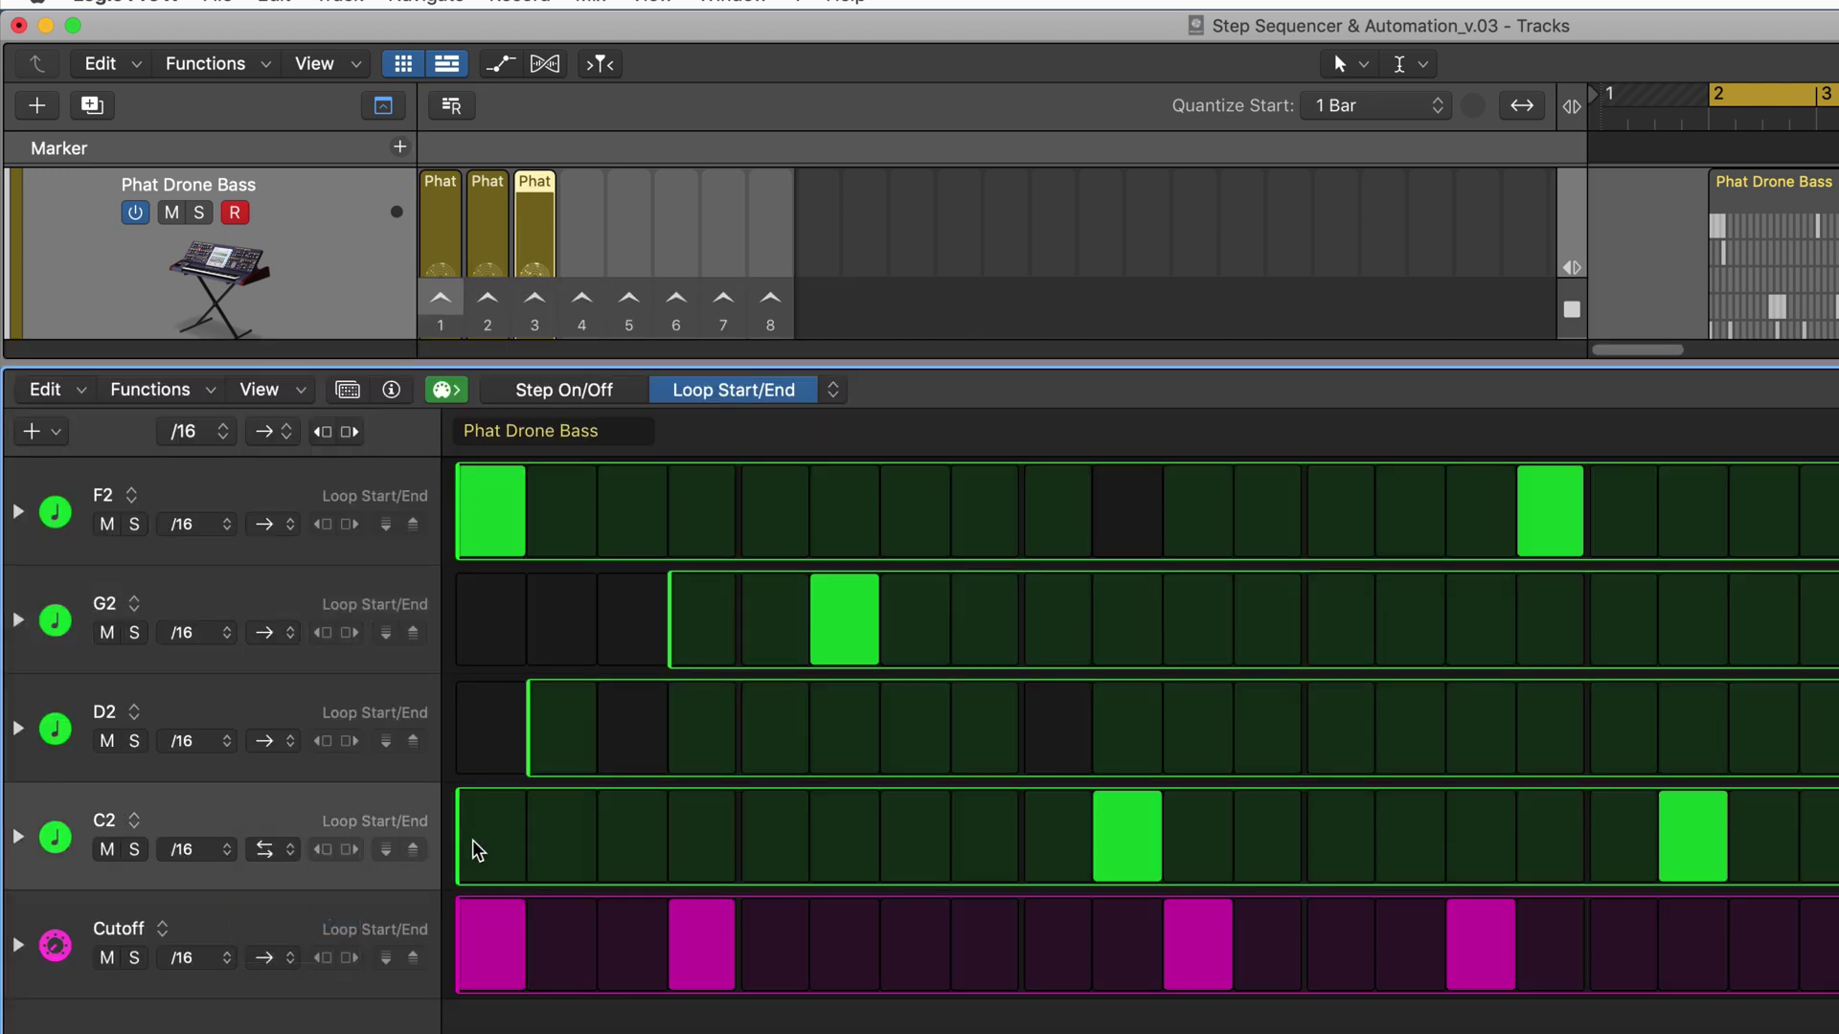
drag(465, 850, 887, 866)
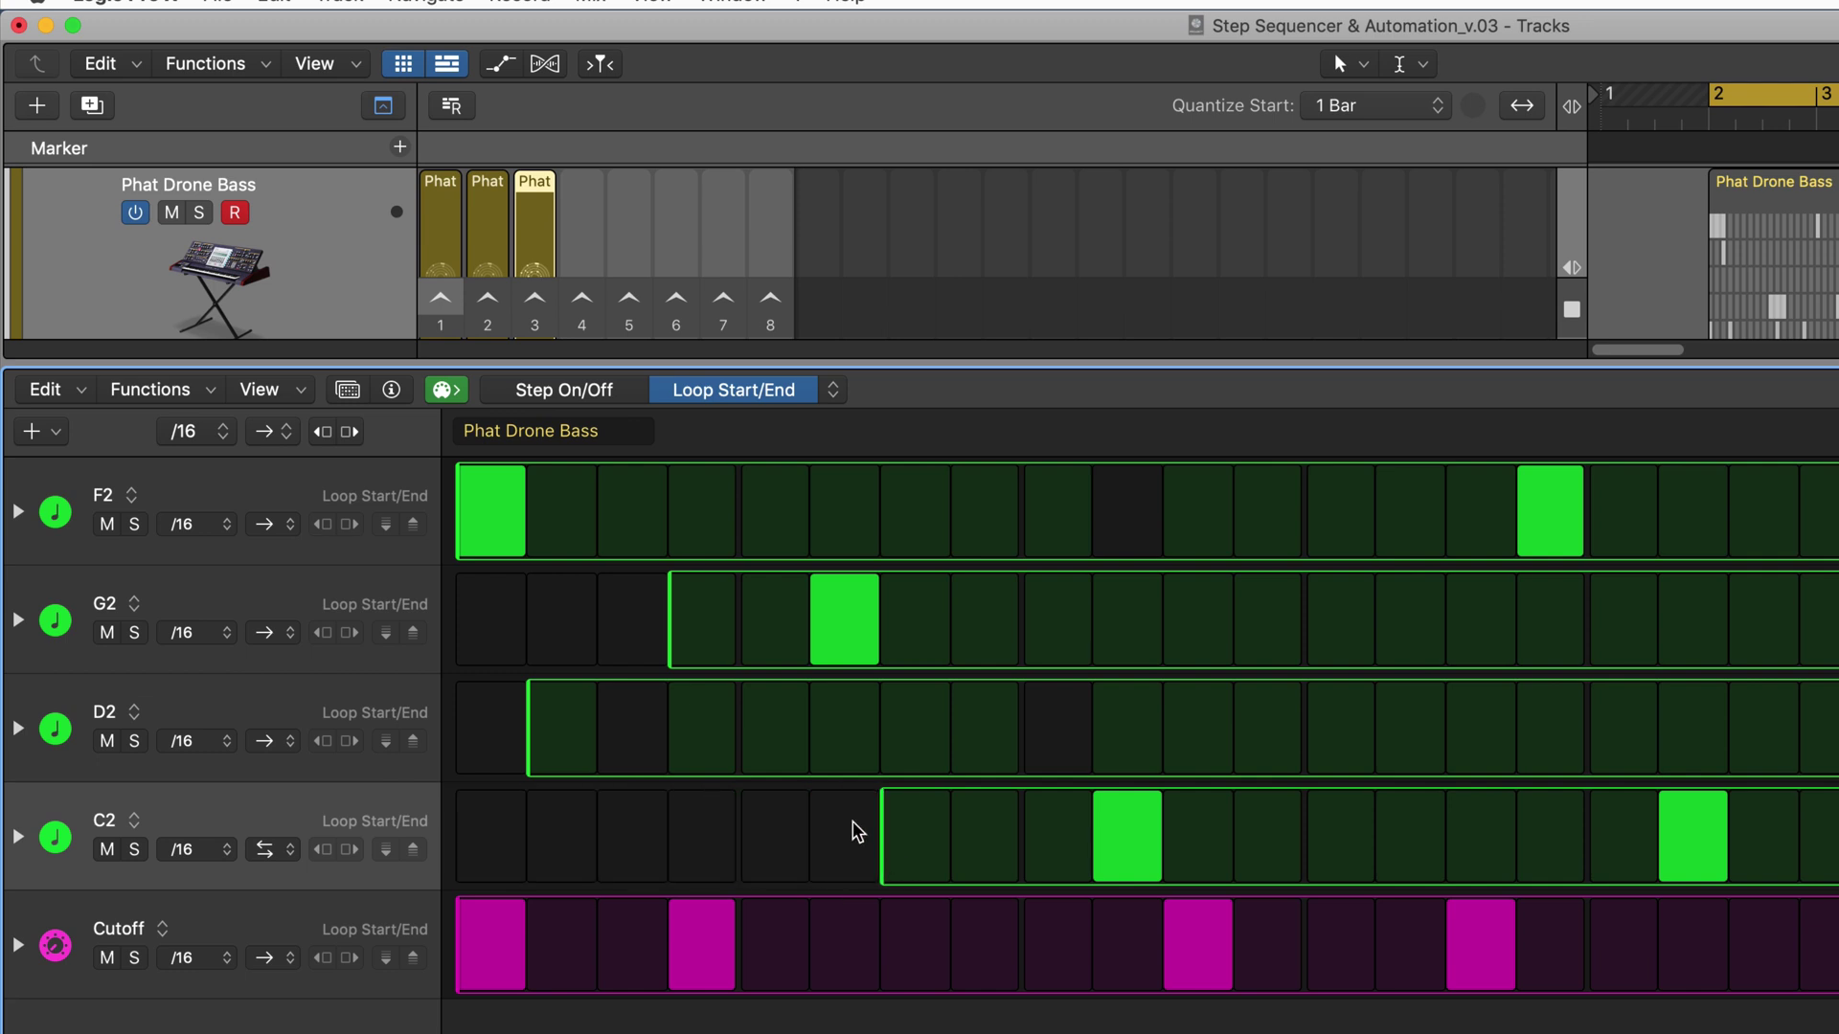
Trigger the first, second and third Phat Drone Bass cells in sequence, ending on the third.
key(e)
click(442, 280)
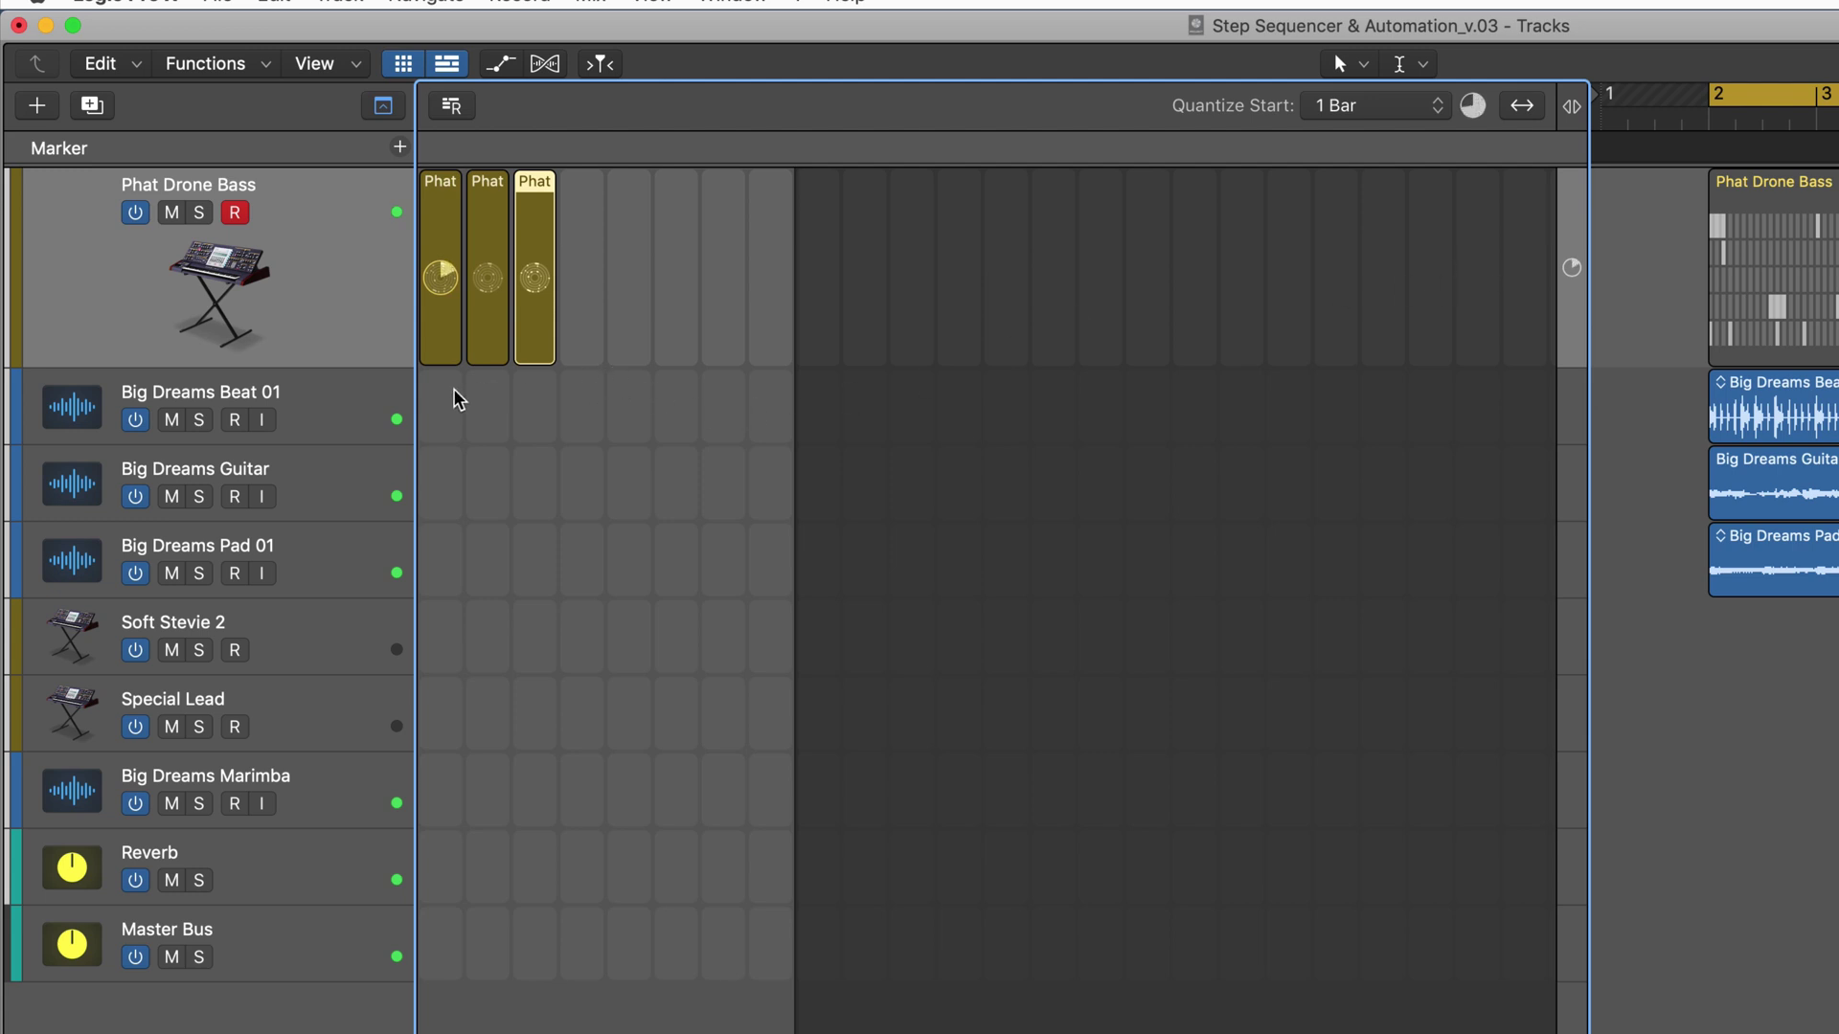
click(487, 280)
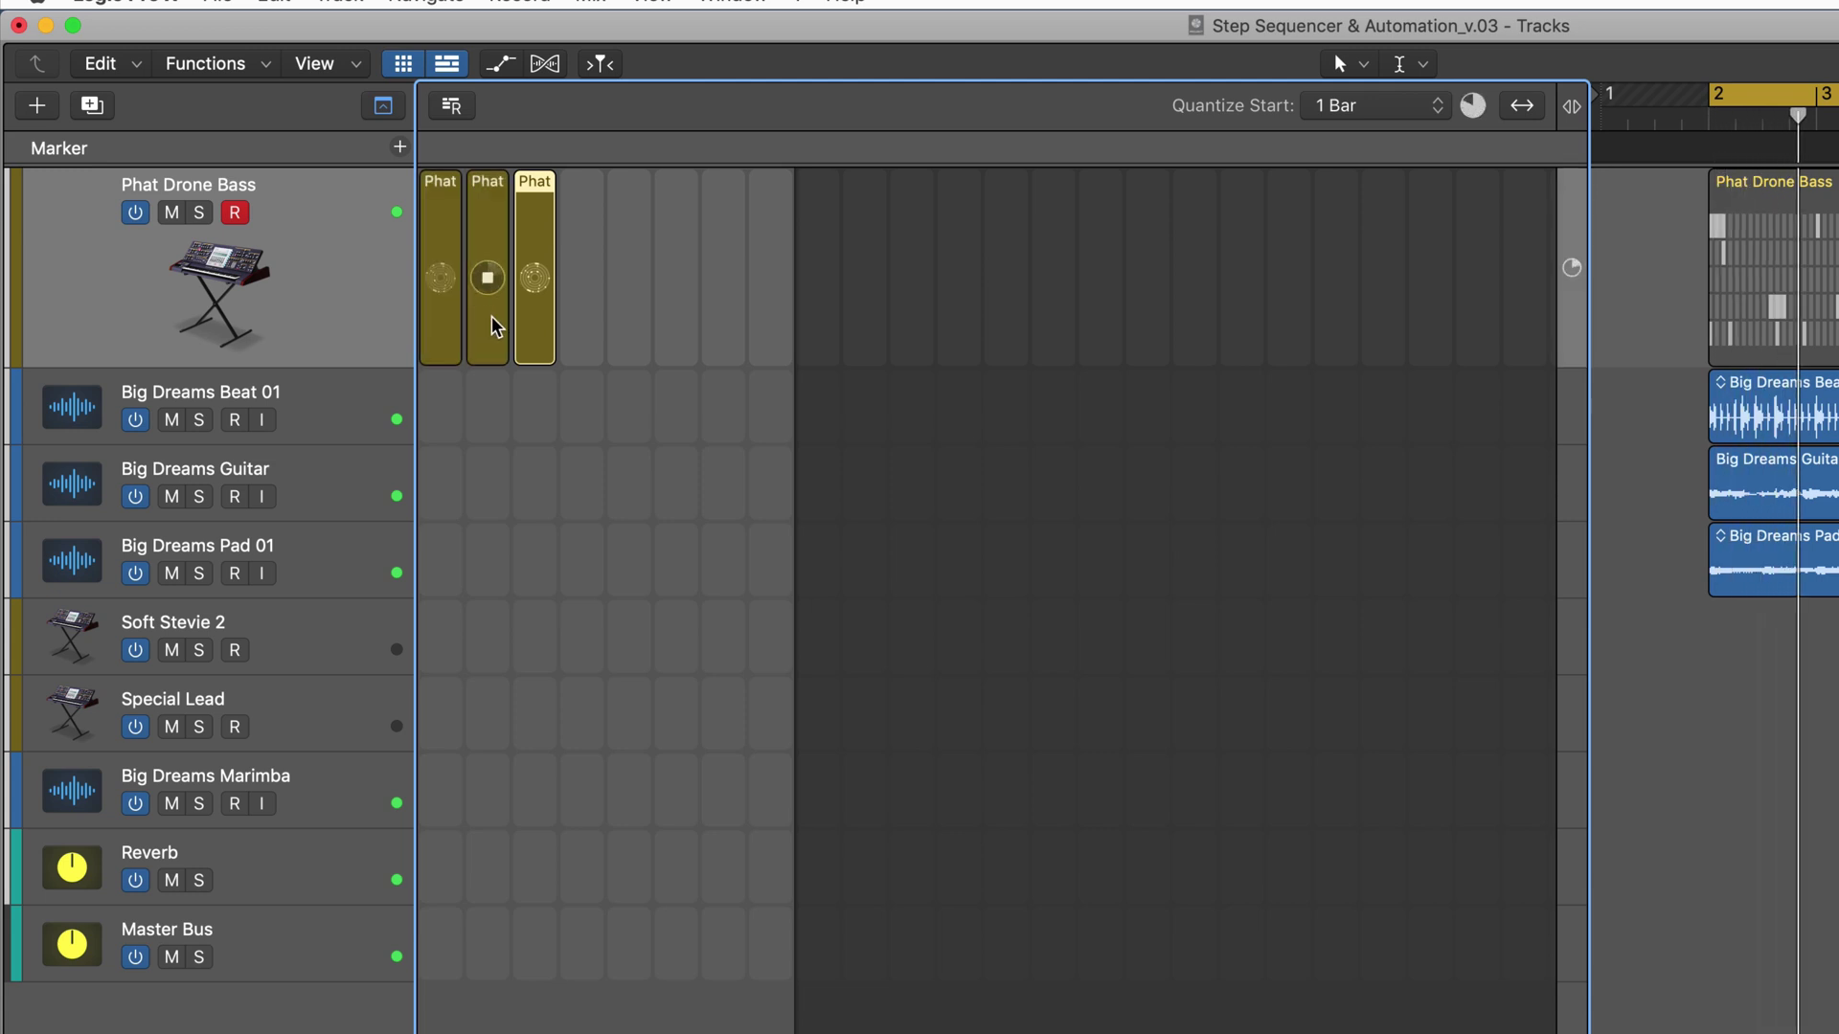
click(535, 280)
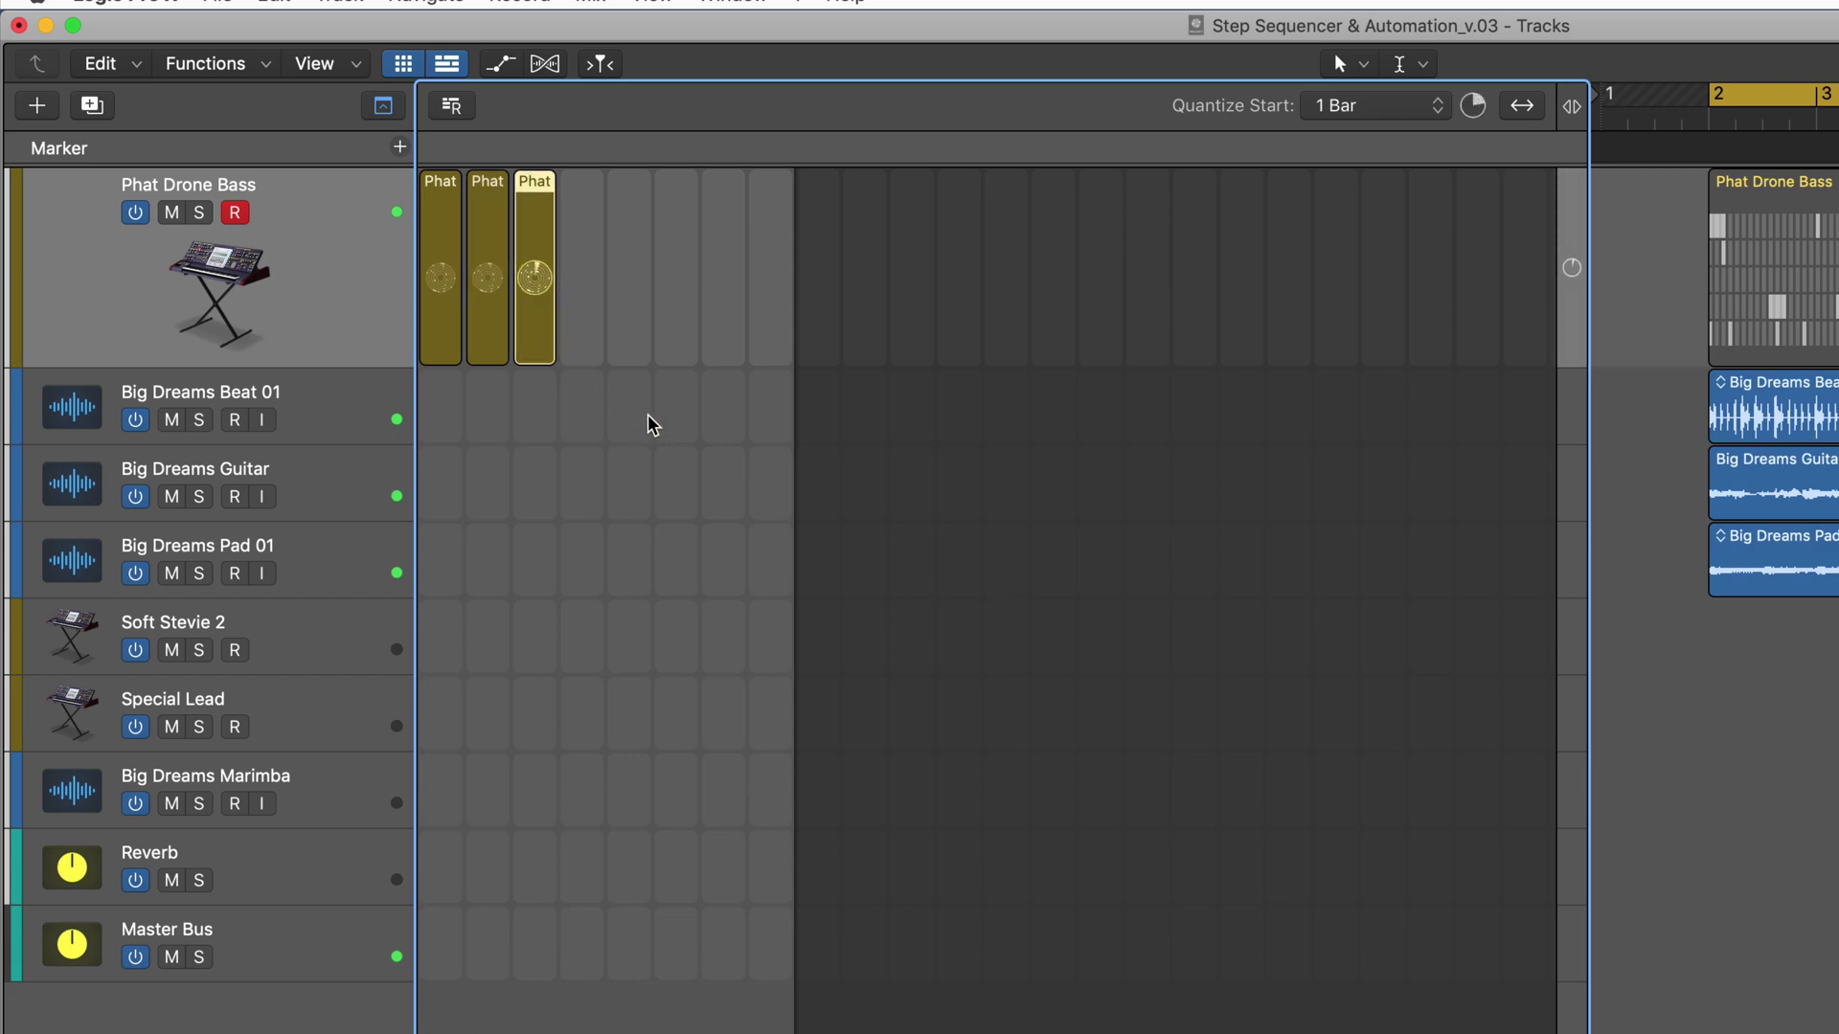